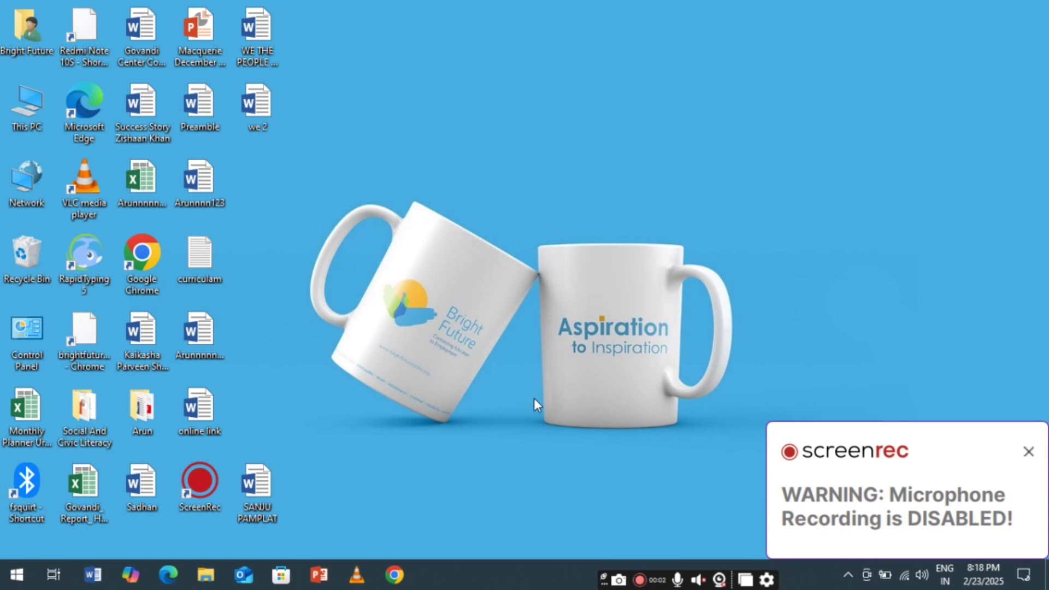
Step: Dismiss the ScreenRec 'Microphone Recording is DISABLED' popup to leave the bare desktop
click(1029, 452)
click(1027, 452)
click(1028, 451)
click(1028, 451)
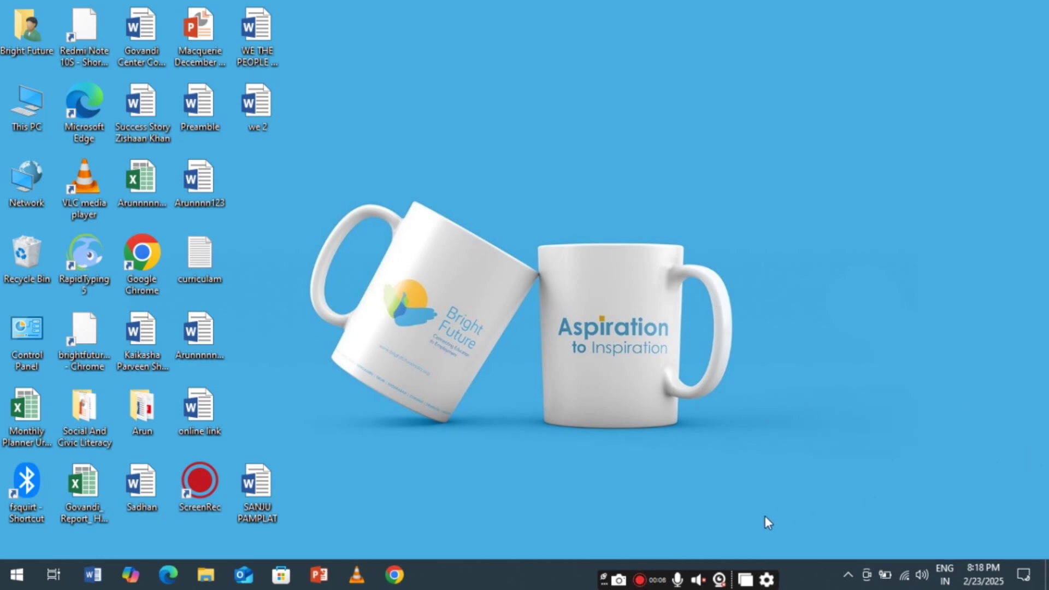
Step: In Chrome, search Google for 'create Gmail Account'
click(400, 577)
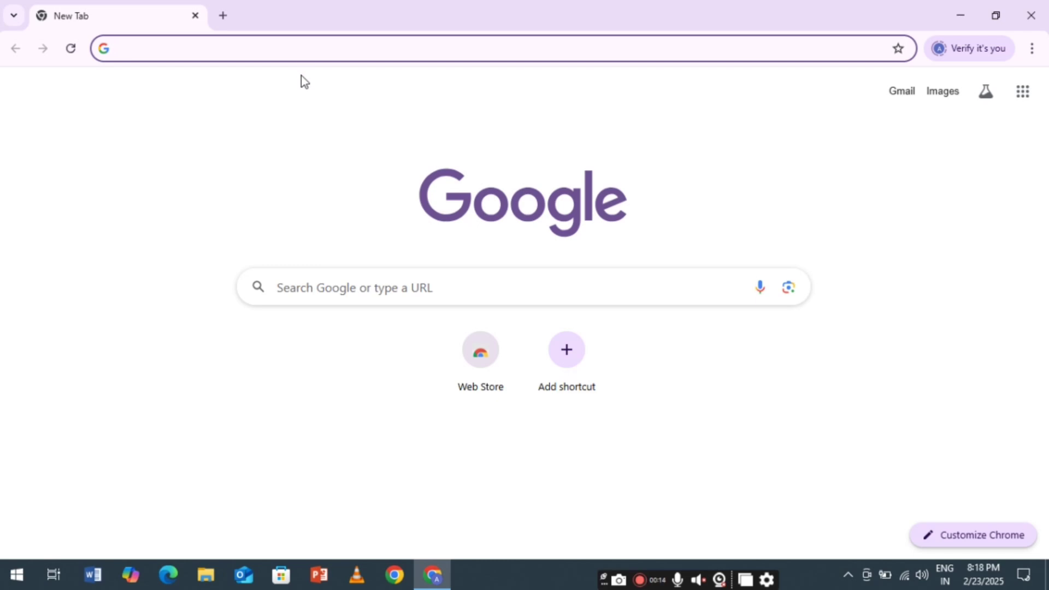
text(create)
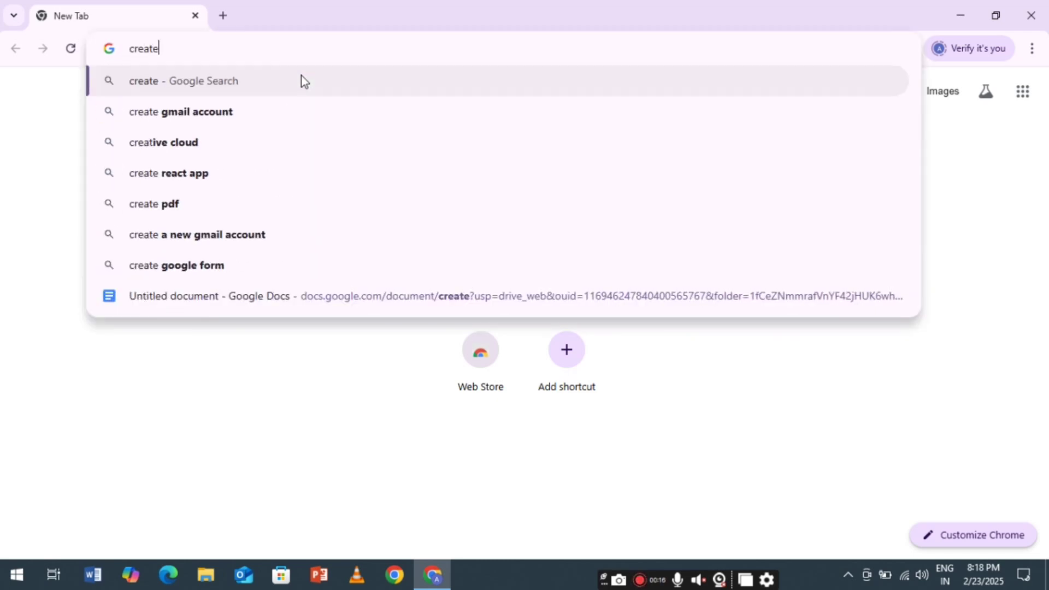
text( Gma)
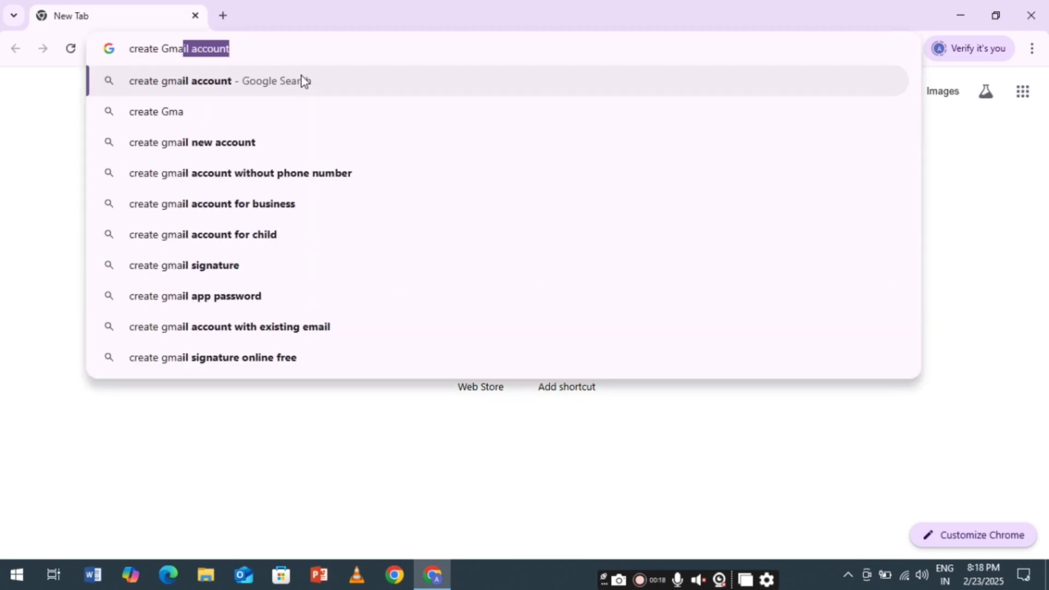
text(il Accp)
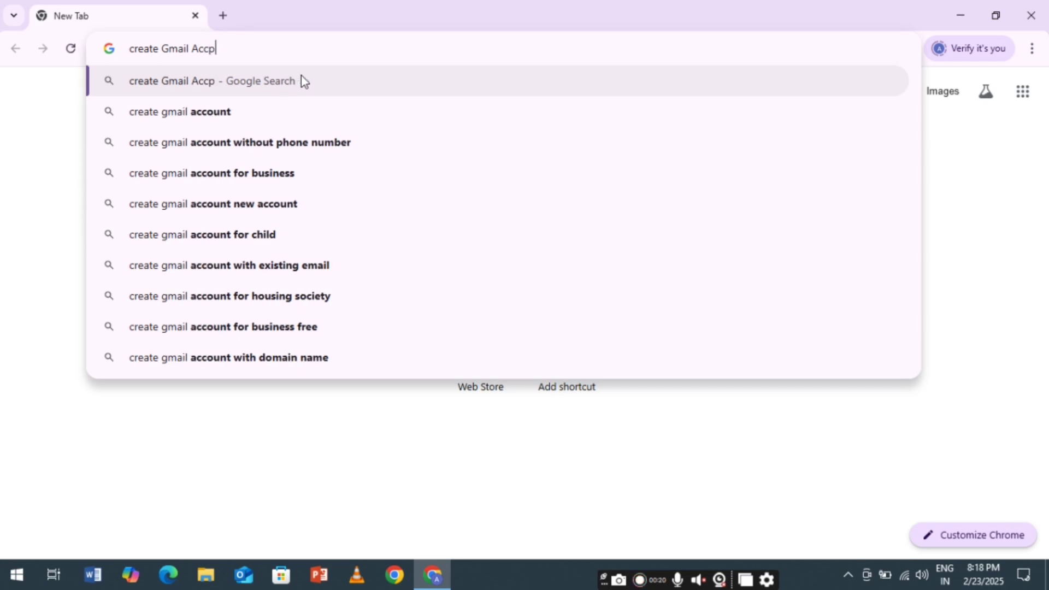
key(BackSpace)
text(ount)
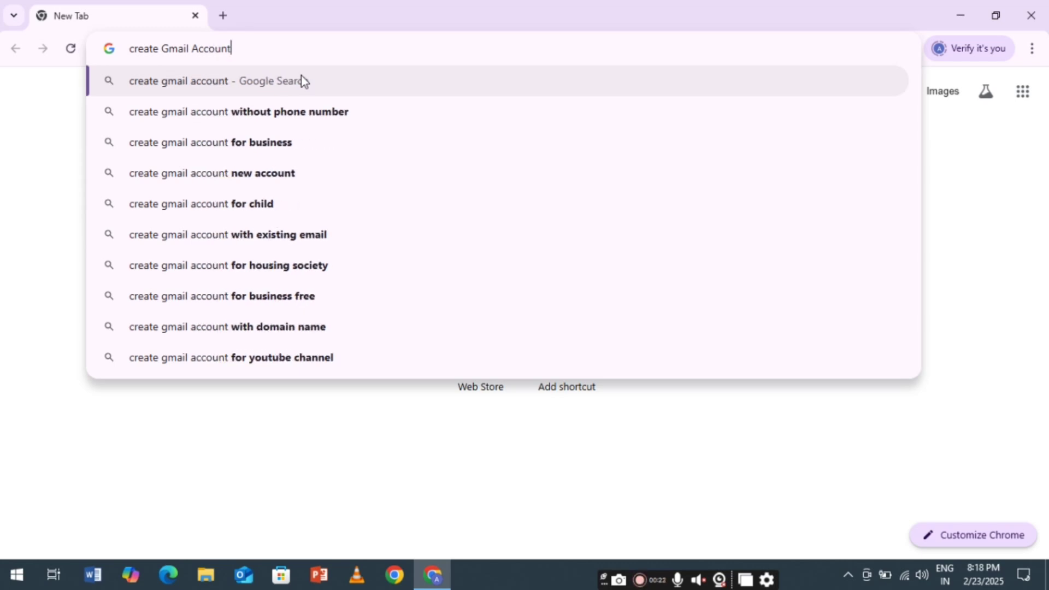
key(Return)
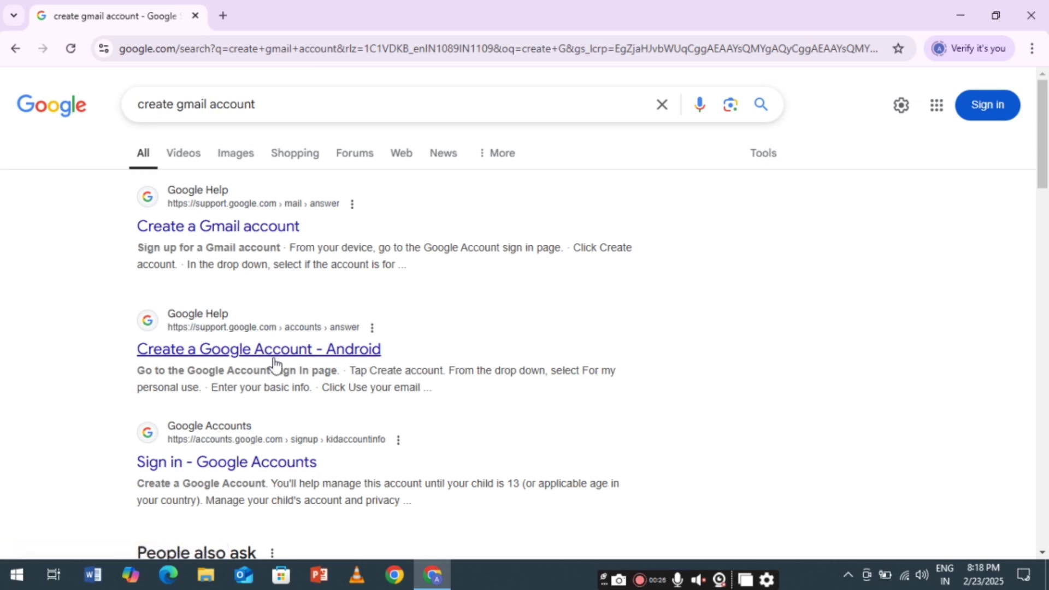
scroll(300, 405, down, 2)
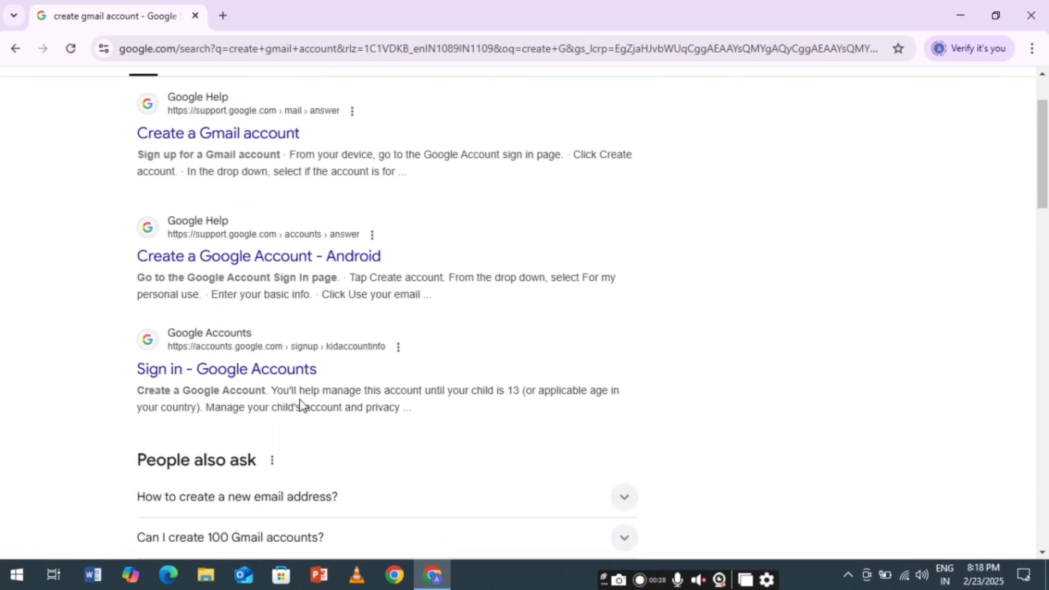
scroll(300, 405, up, 2)
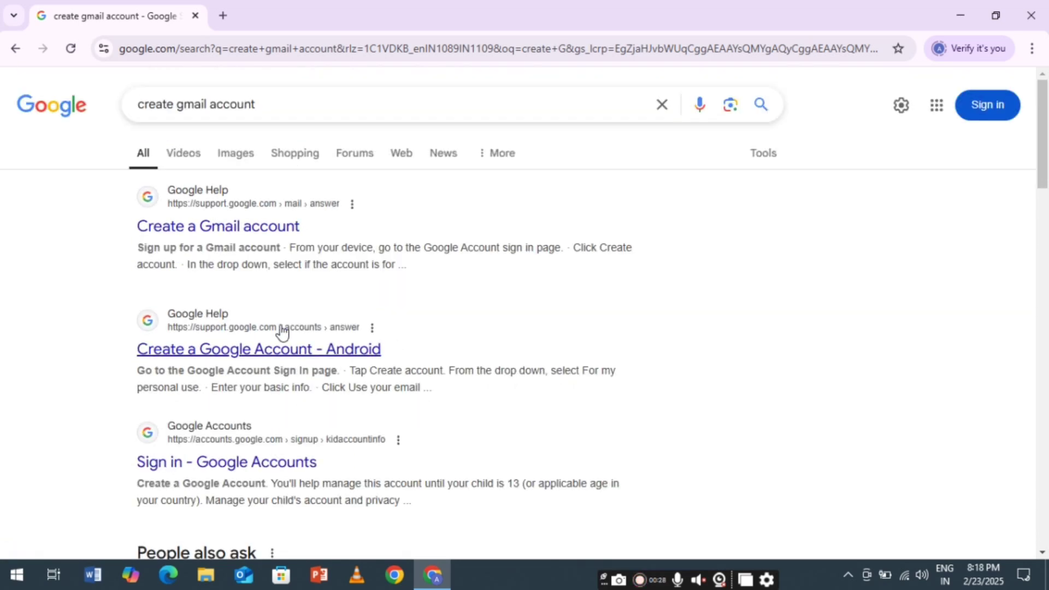
Step: Open the 'Create a Gmail account' help article and launch its 'Create an account' sign-in page
click(234, 228)
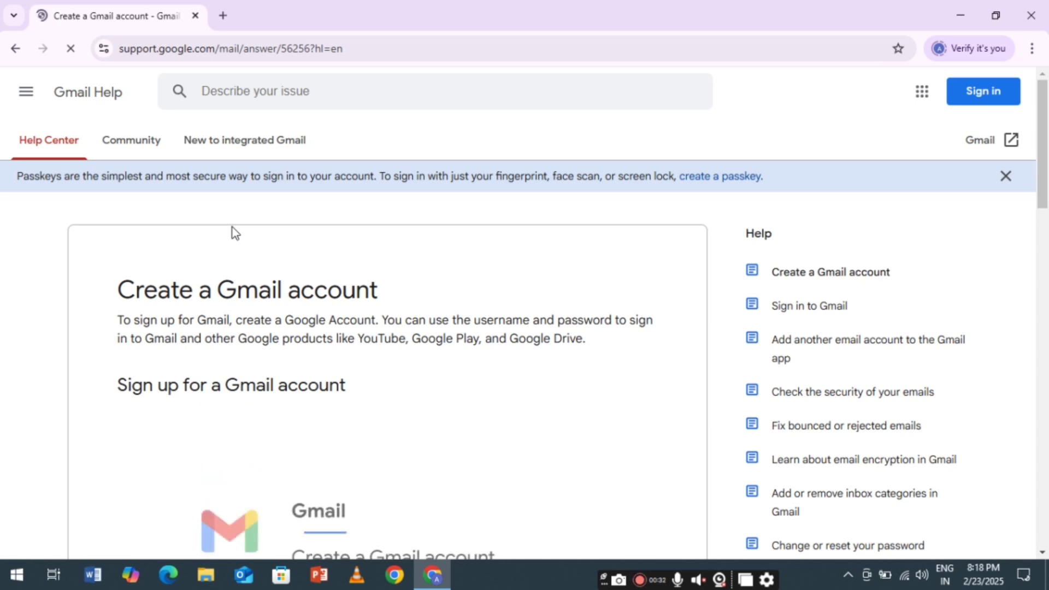
scroll(498, 365, down, 5)
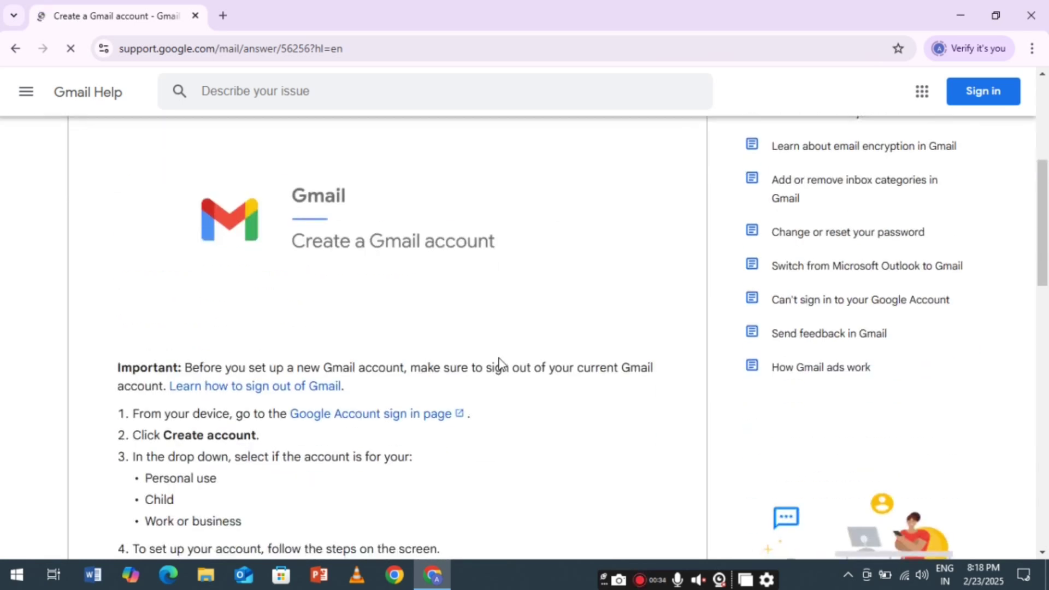
scroll(498, 362, down, 4)
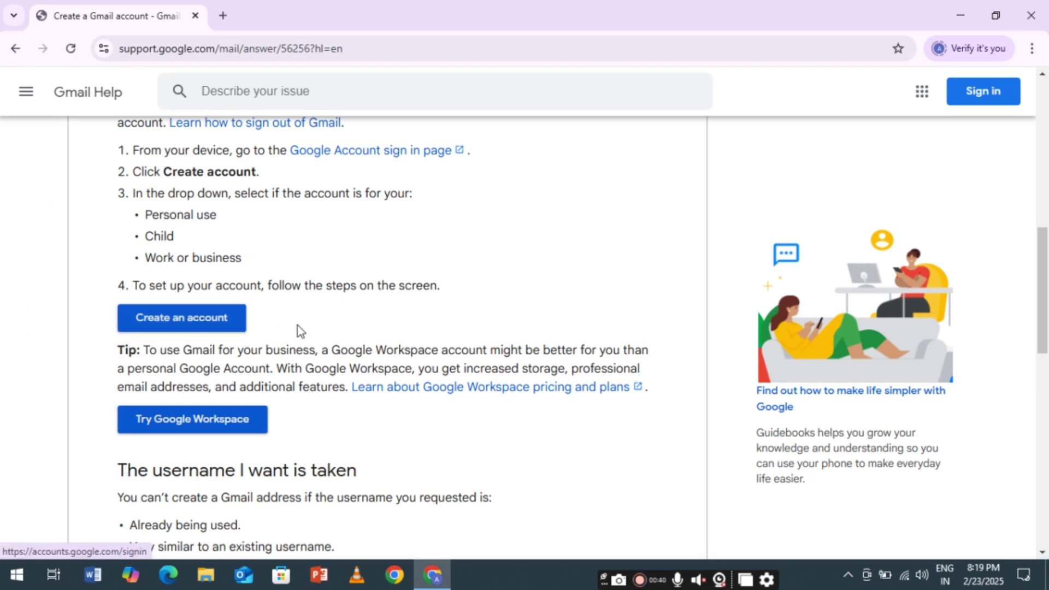
click(201, 327)
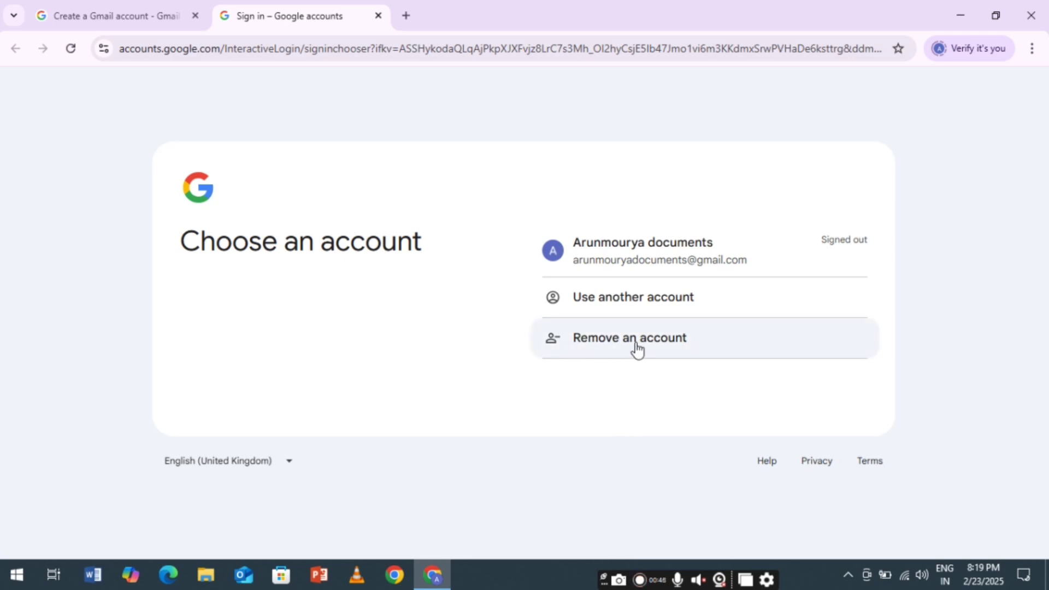
Step: Choose another account, then create a new account for personal use
click(659, 293)
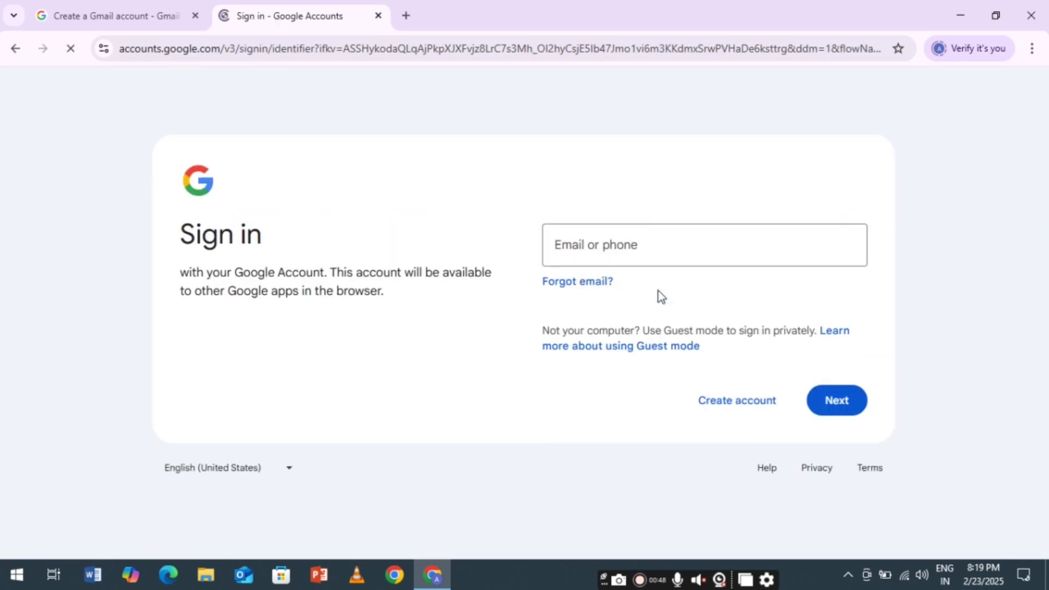
click(740, 405)
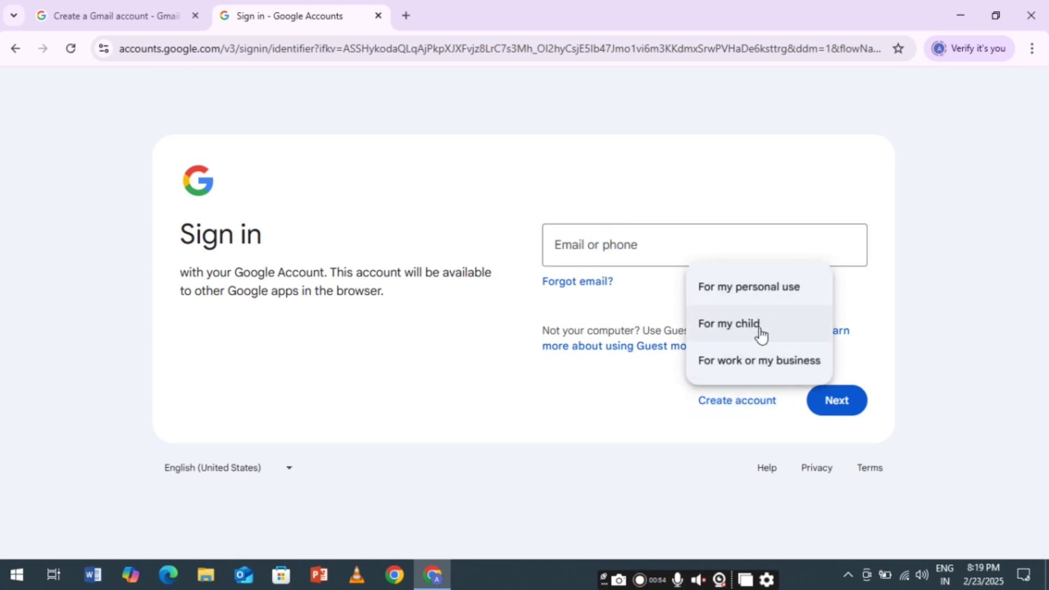
click(758, 285)
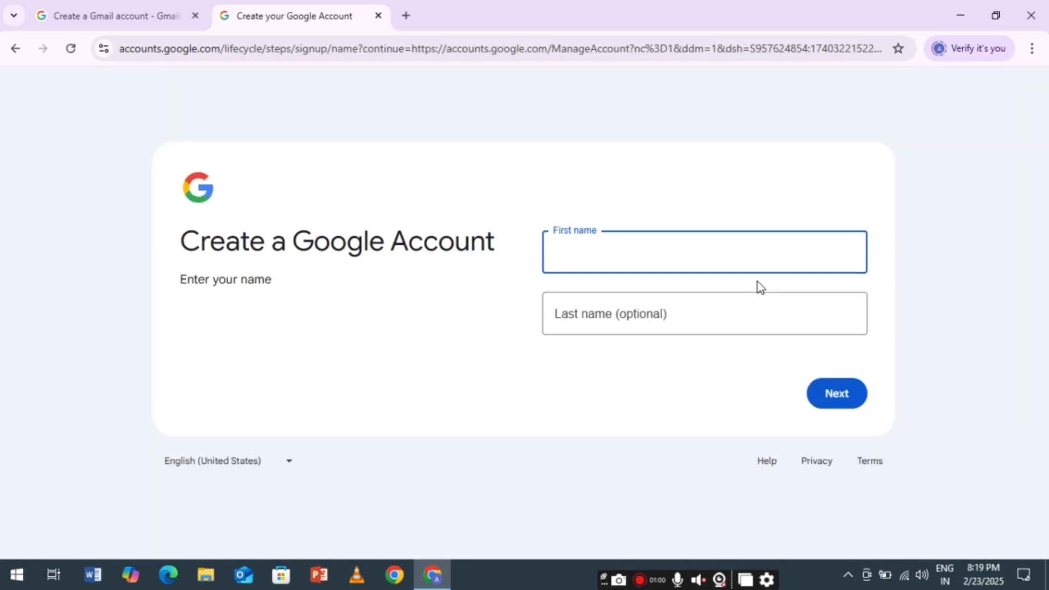
Step: Enter the account holder's first and last name and continue
click(717, 310)
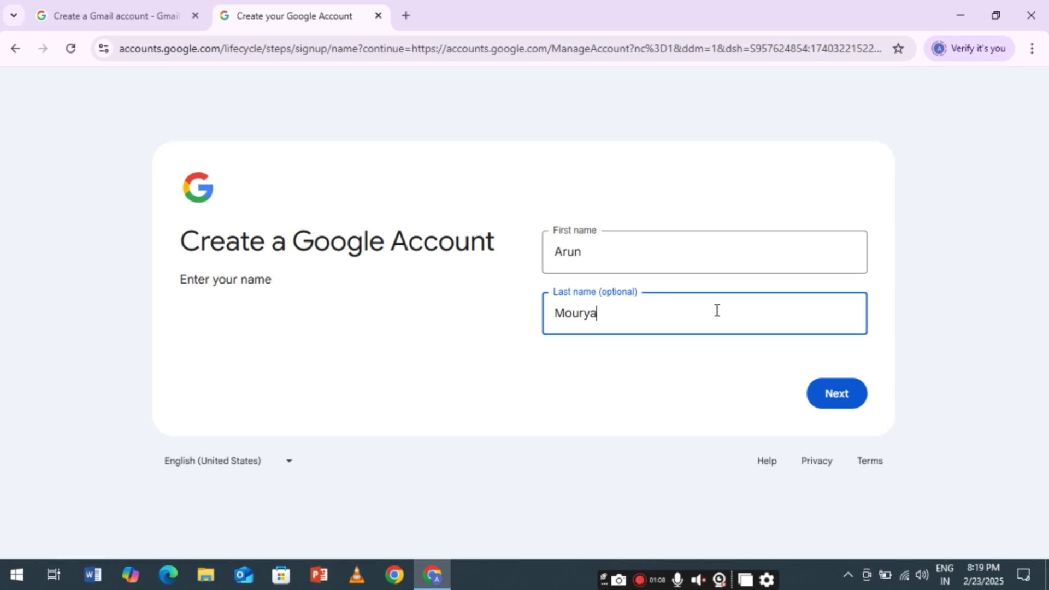
click(840, 407)
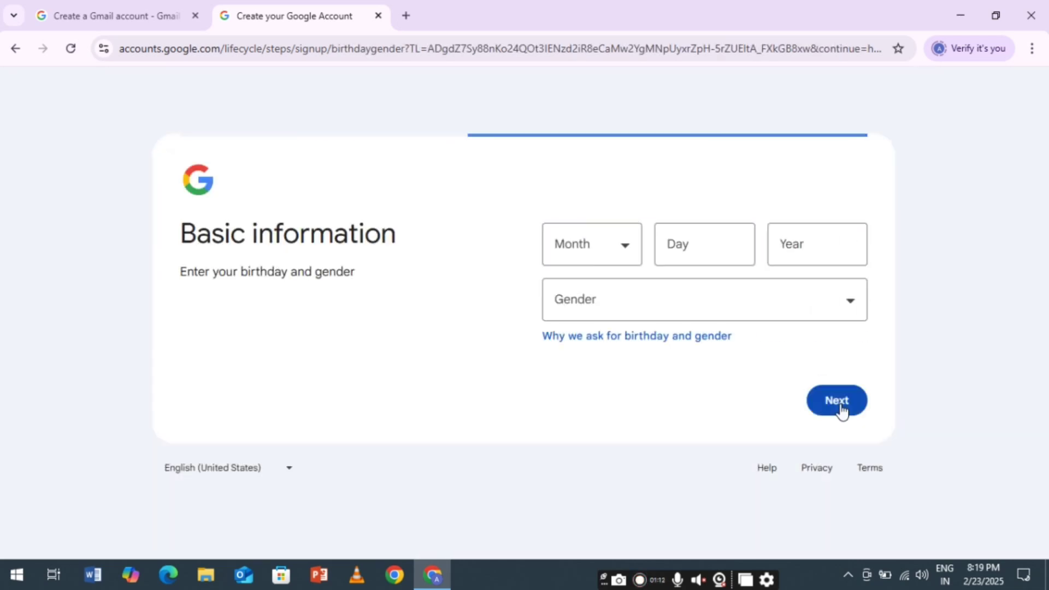
click(619, 252)
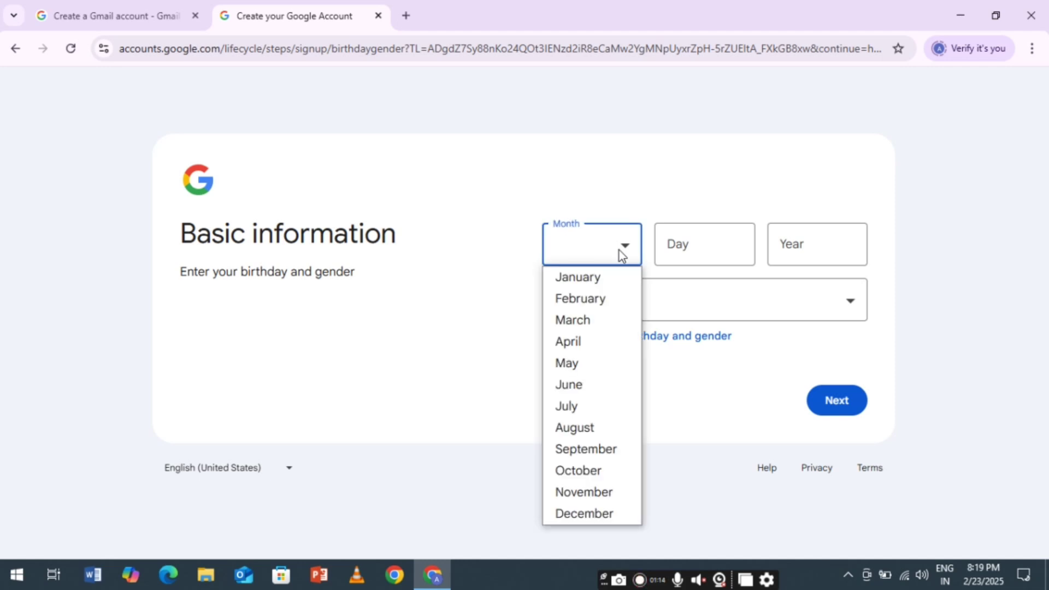
click(590, 474)
click(679, 253)
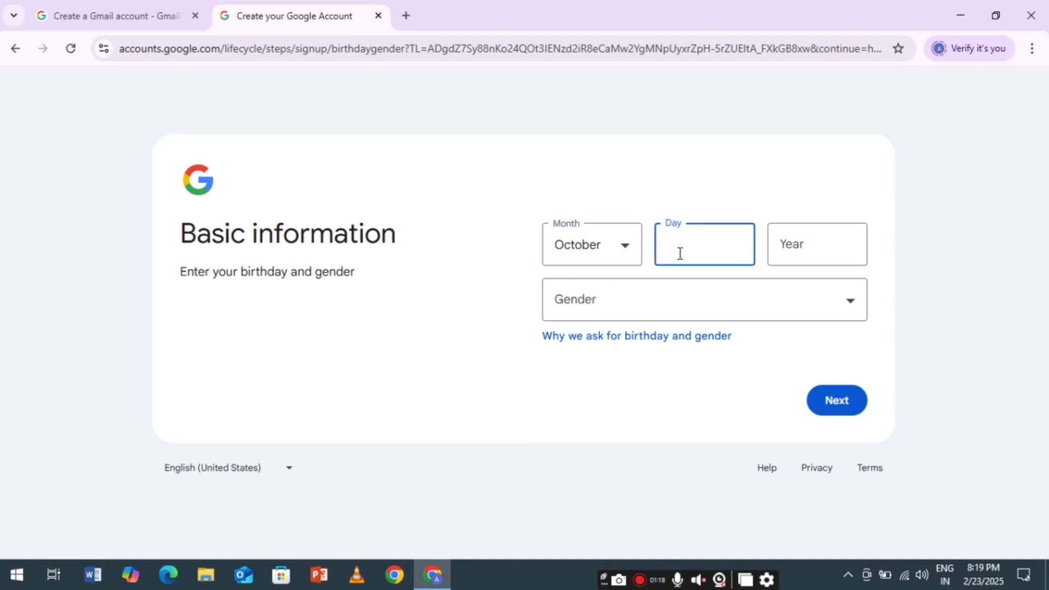
text(17)
click(796, 250)
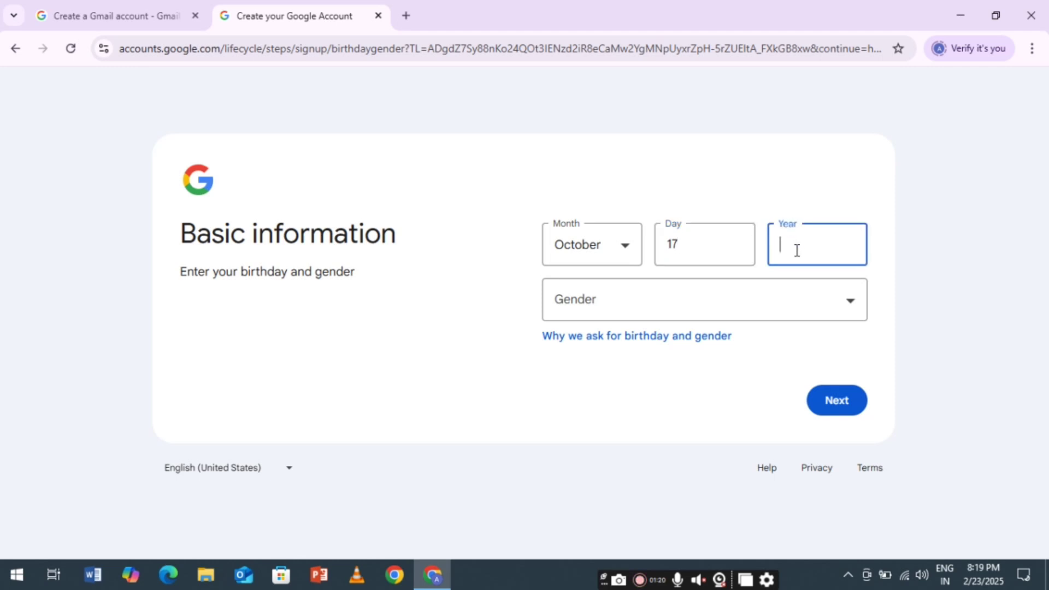
text(1996)
click(738, 303)
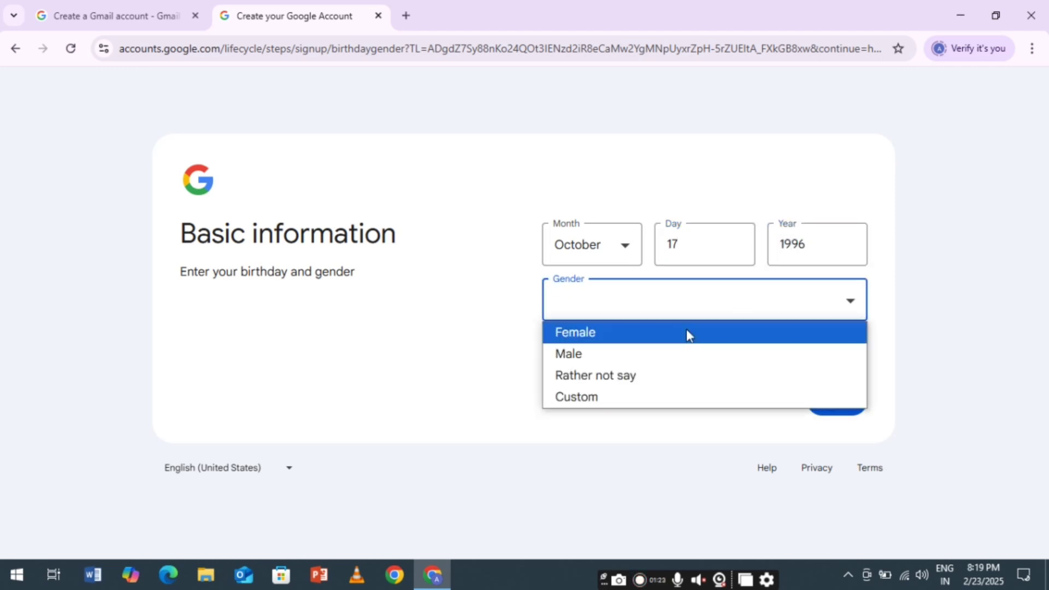
click(655, 356)
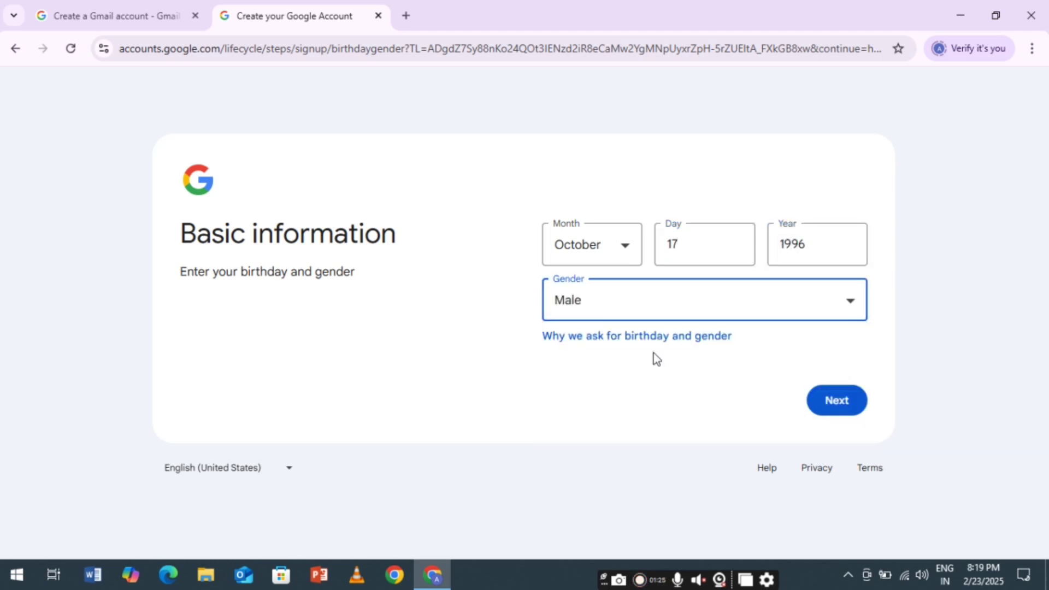
click(844, 401)
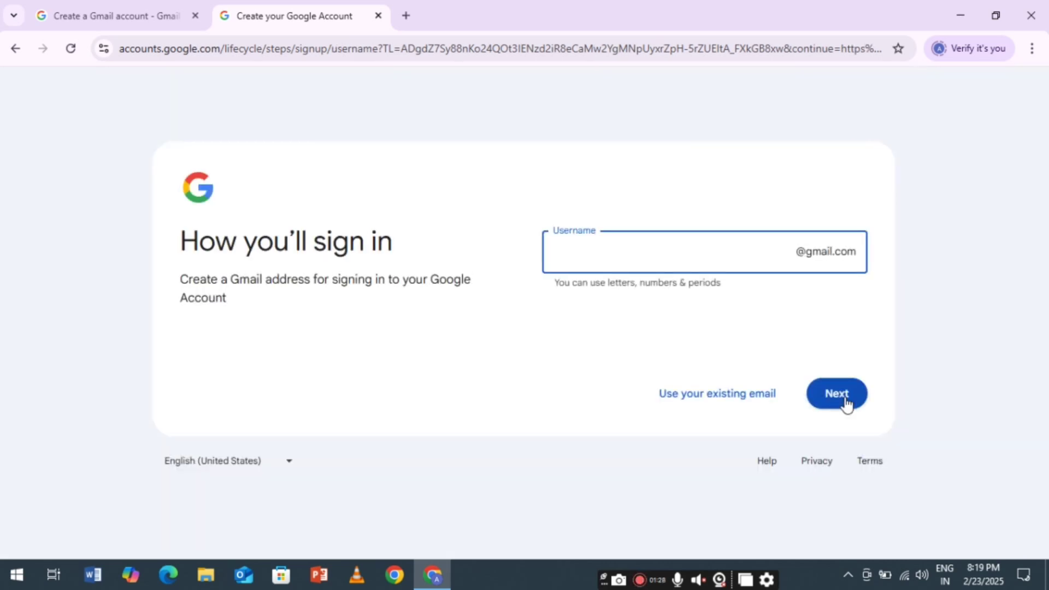
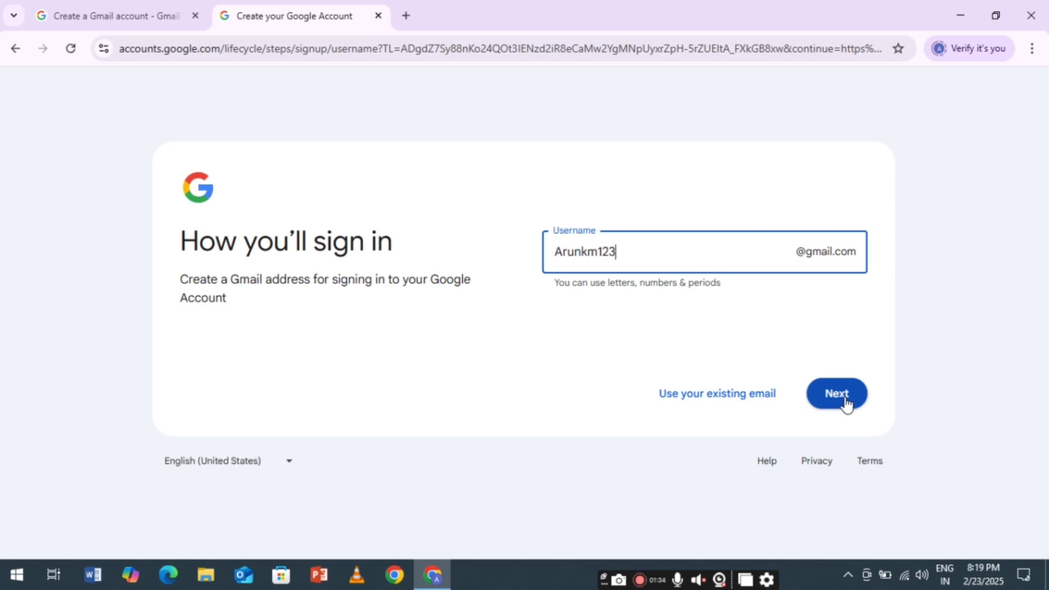
Step: Submit a Gmail username, then replace the taken one with an available username
click(840, 402)
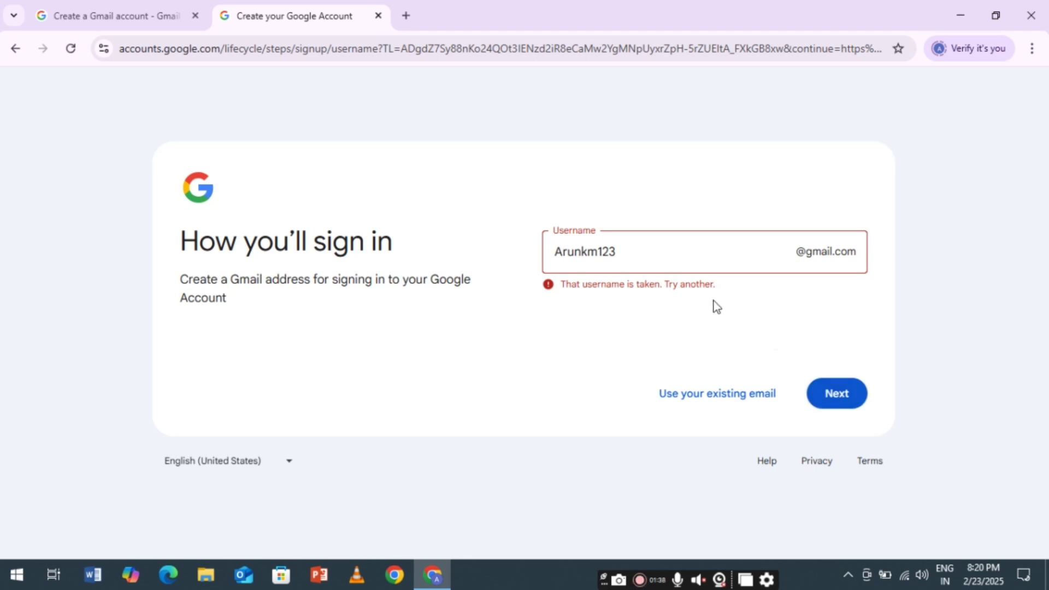
click(674, 249)
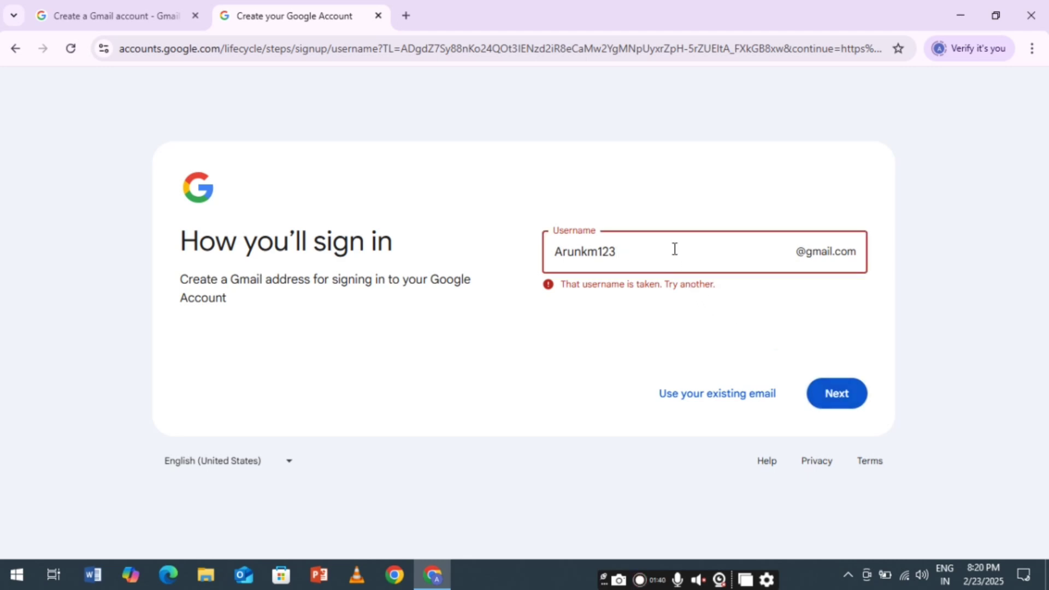
key(BackSpace)
key(BackSpace)
key(BackSpace)
key(BackSpace)
key(BackSpace)
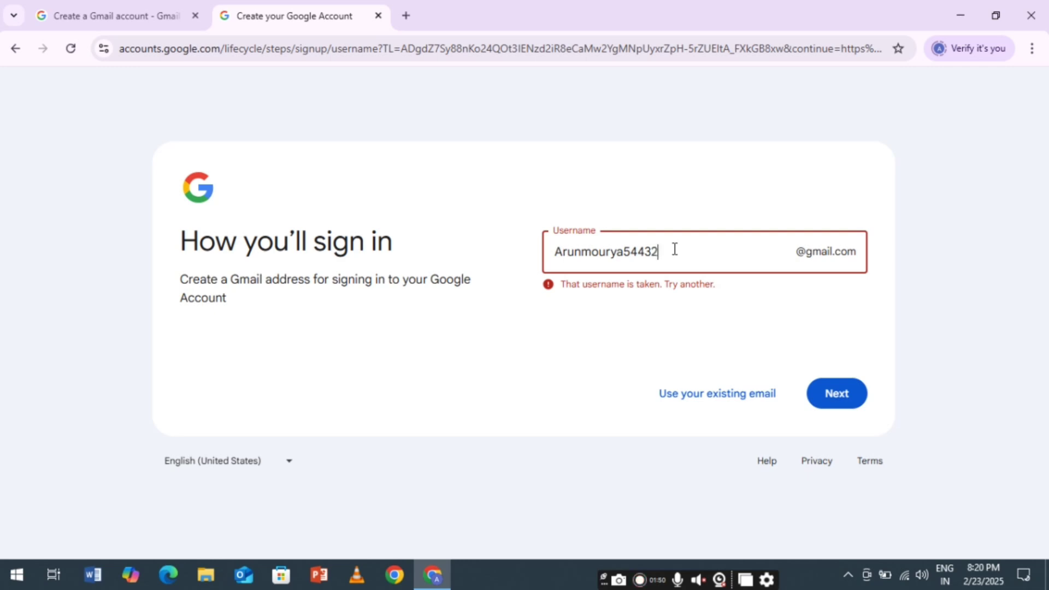
click(828, 396)
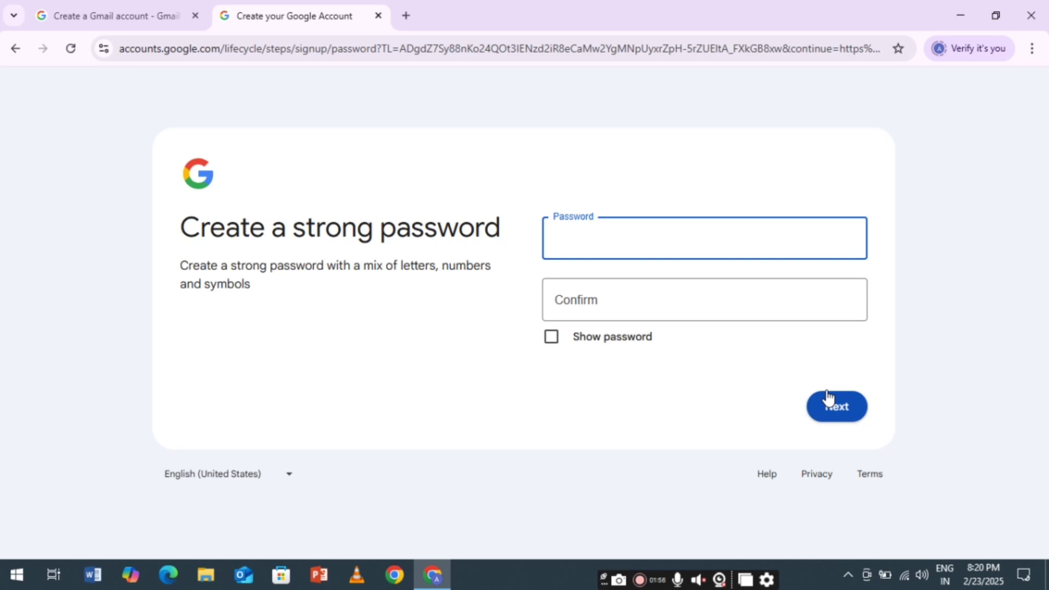
Step: Type the account password with Show password ticked, then start retyping it in Confirm
text(••••)
click(551, 337)
click(609, 237)
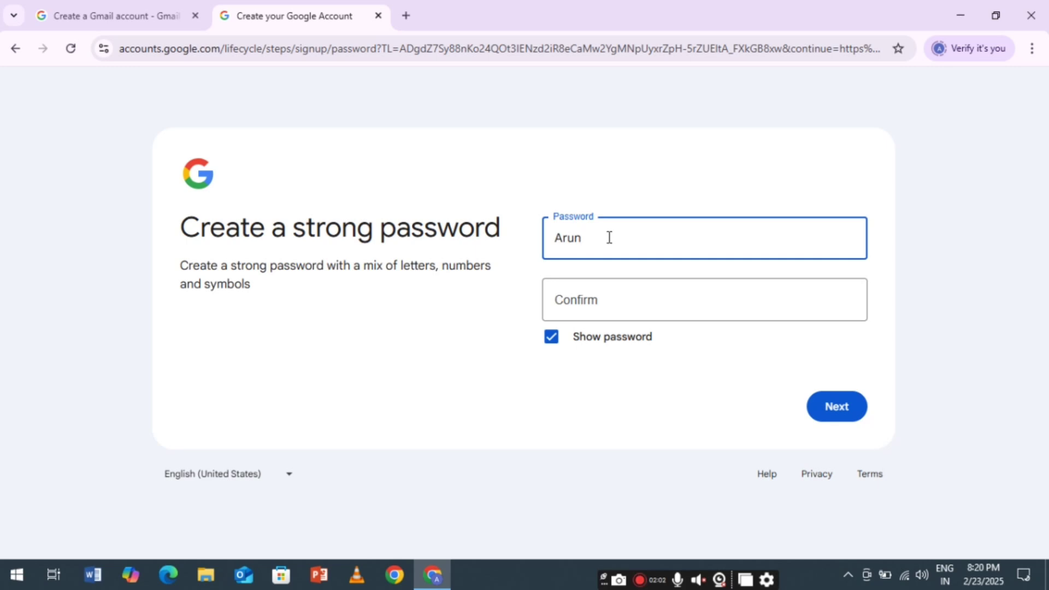
text(@)
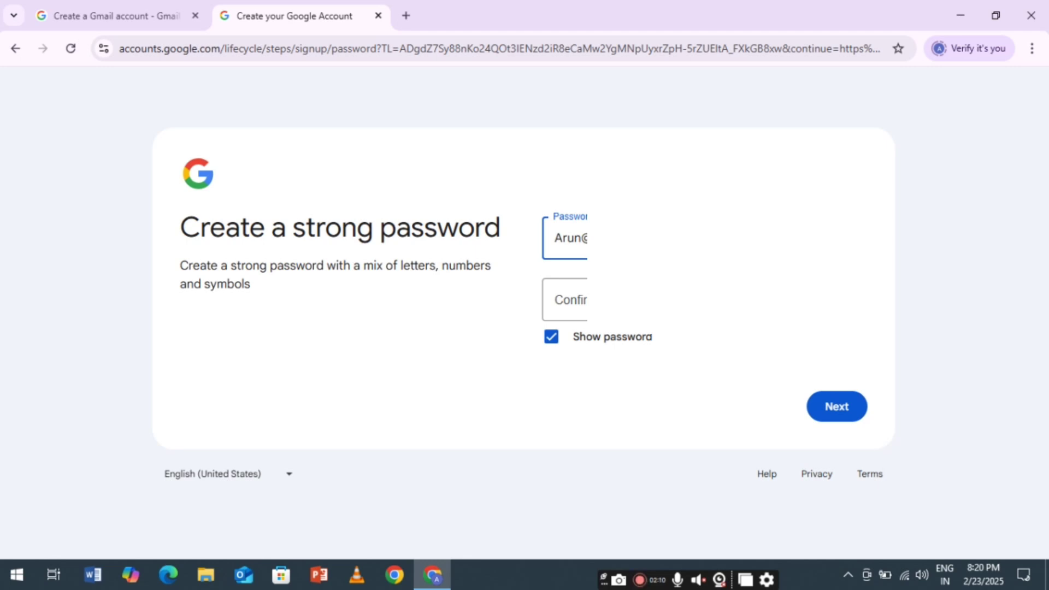
click(645, 300)
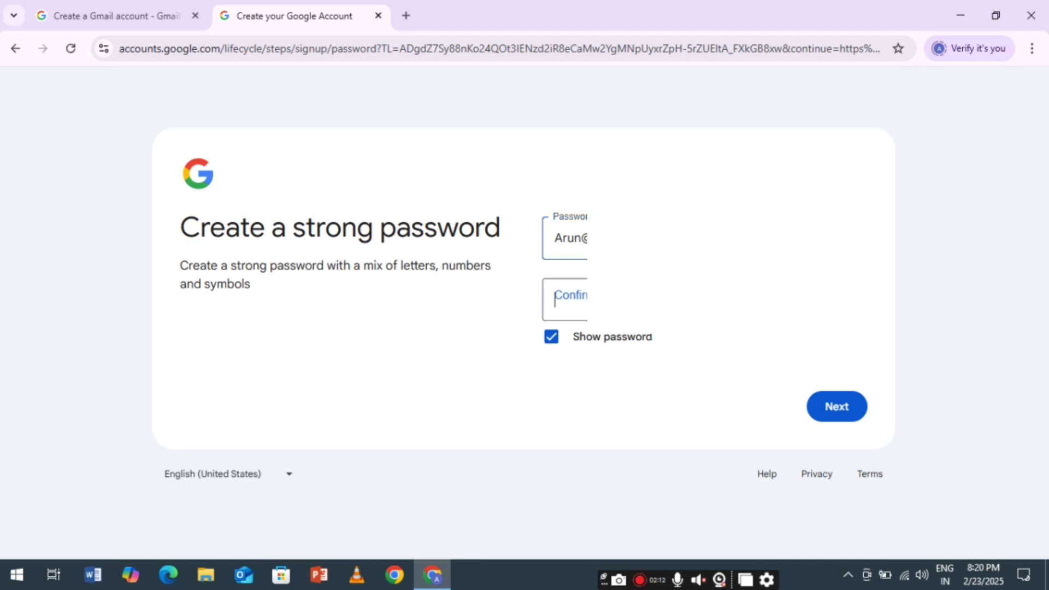
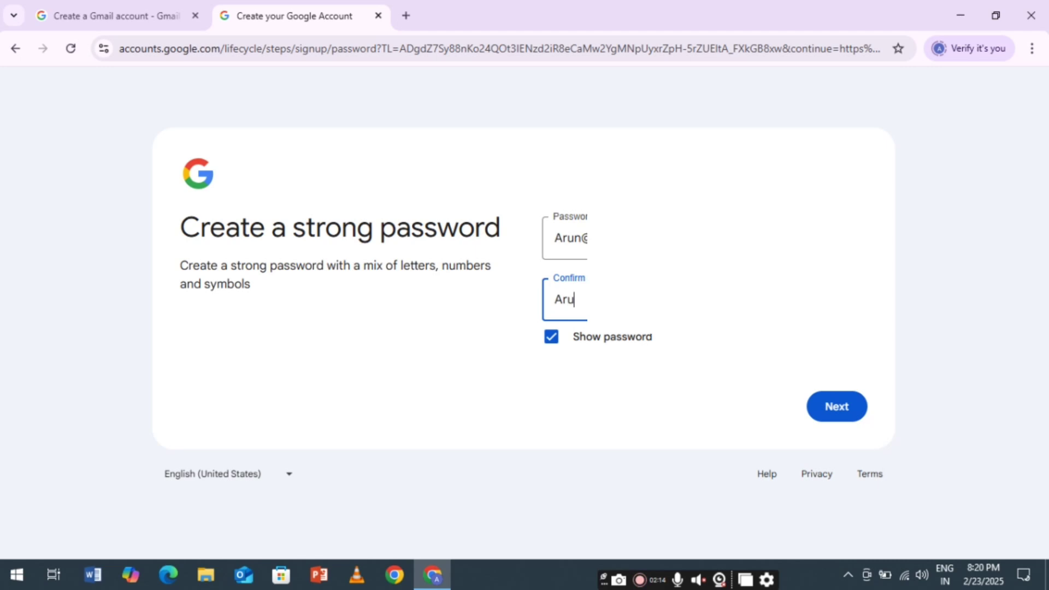
Step: Submit the password, enter the phone number, and confirm the texted verification code
click(833, 414)
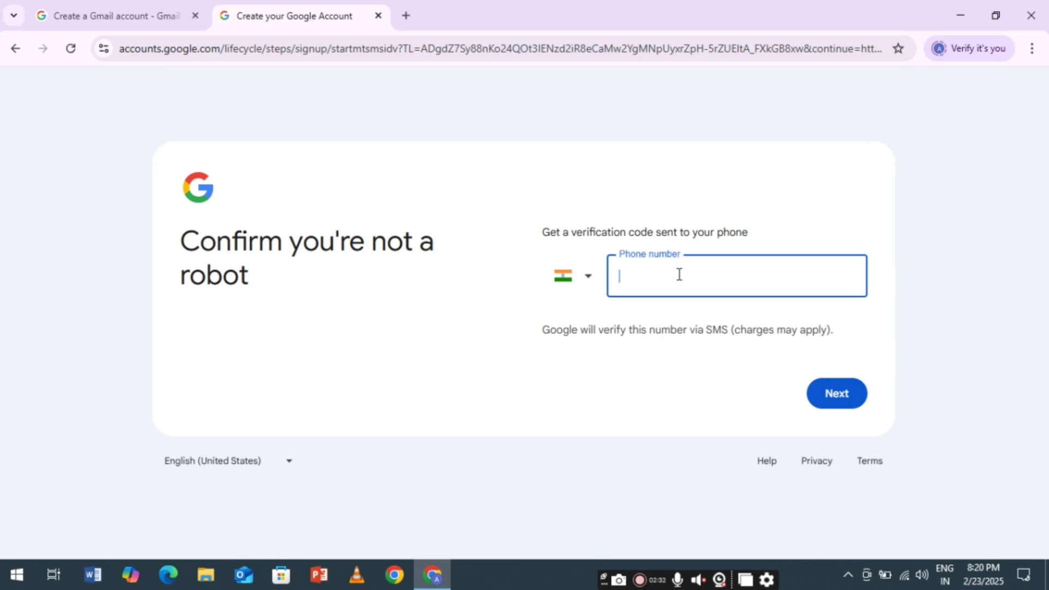
key(Return)
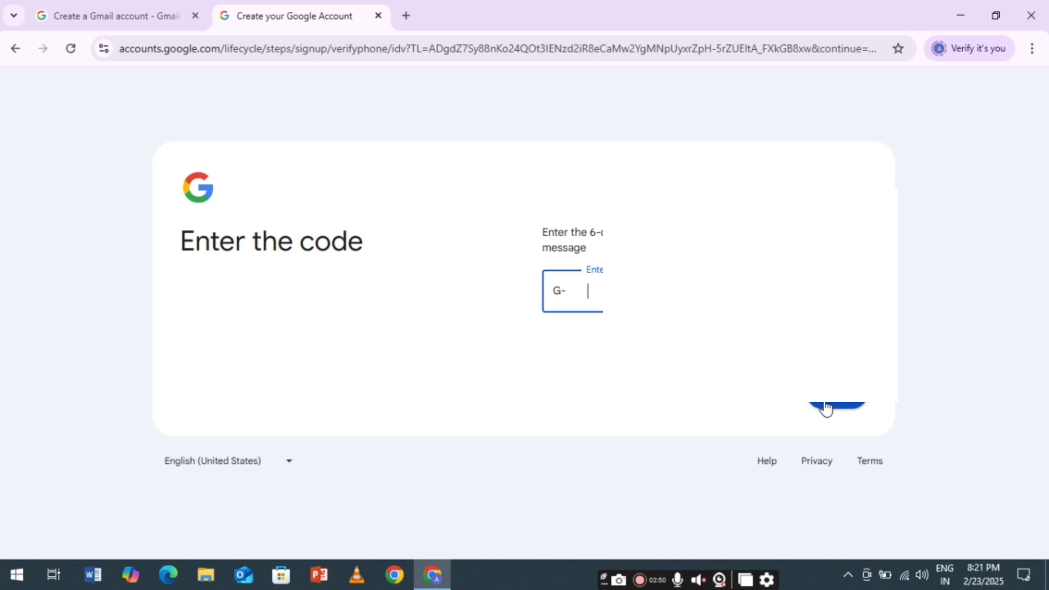
click(854, 406)
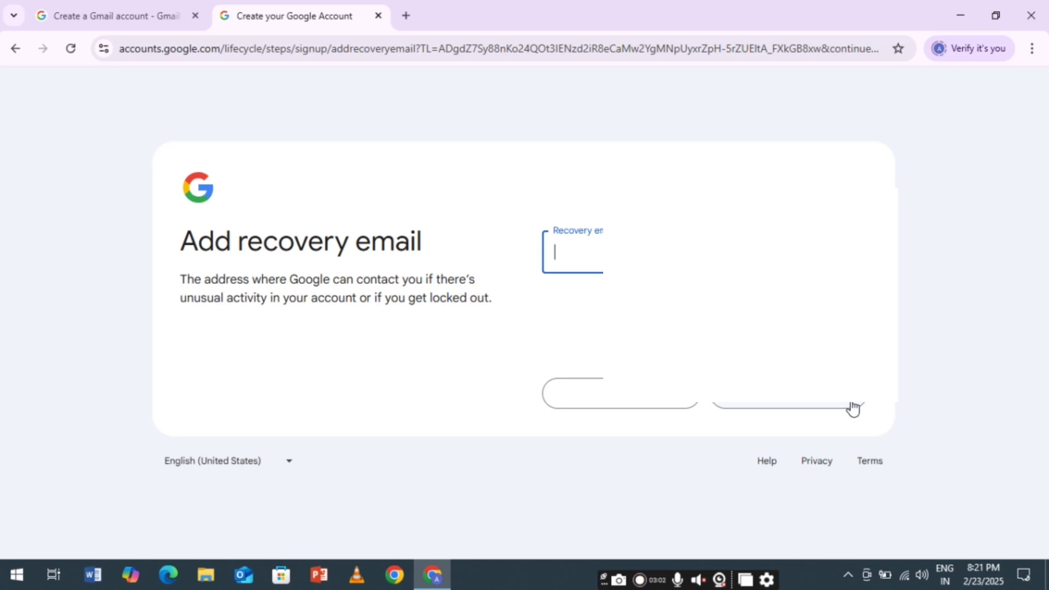
Step: Skip the recovery email, pass the account review, and agree to the privacy terms
click(610, 404)
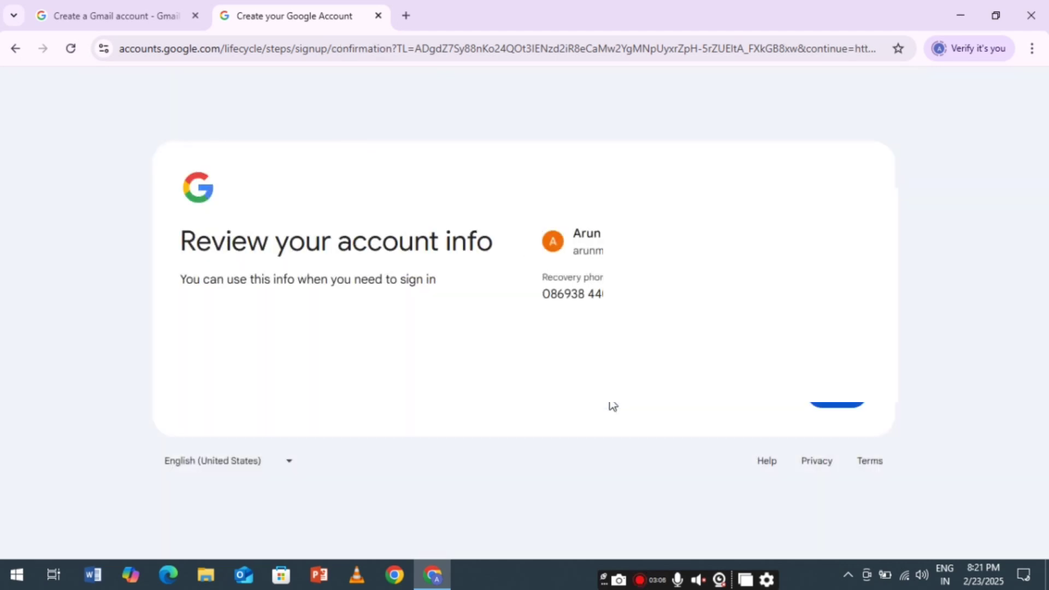
click(841, 405)
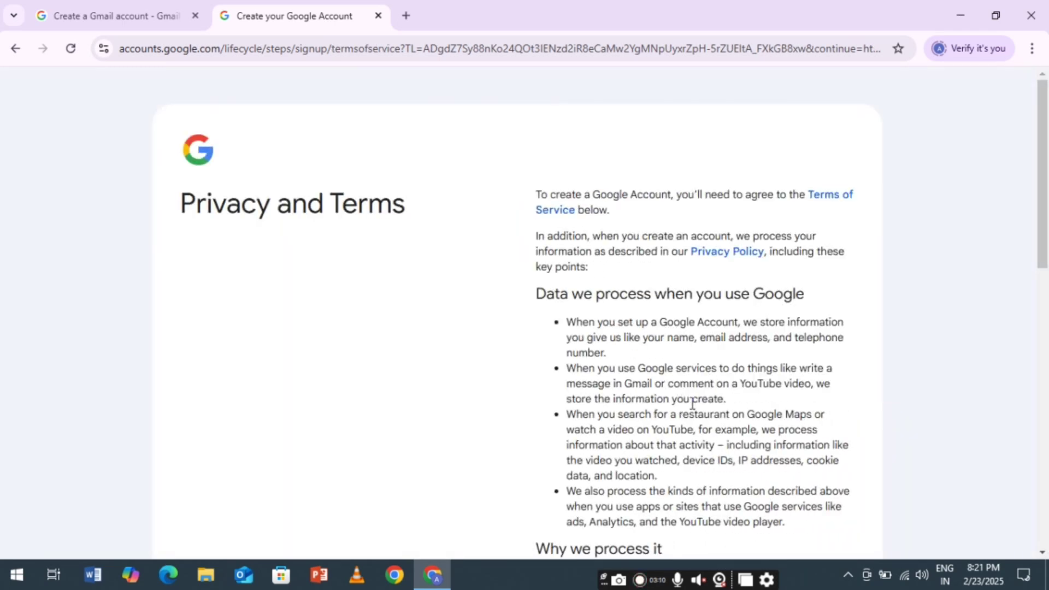
scroll(699, 399, down, 10)
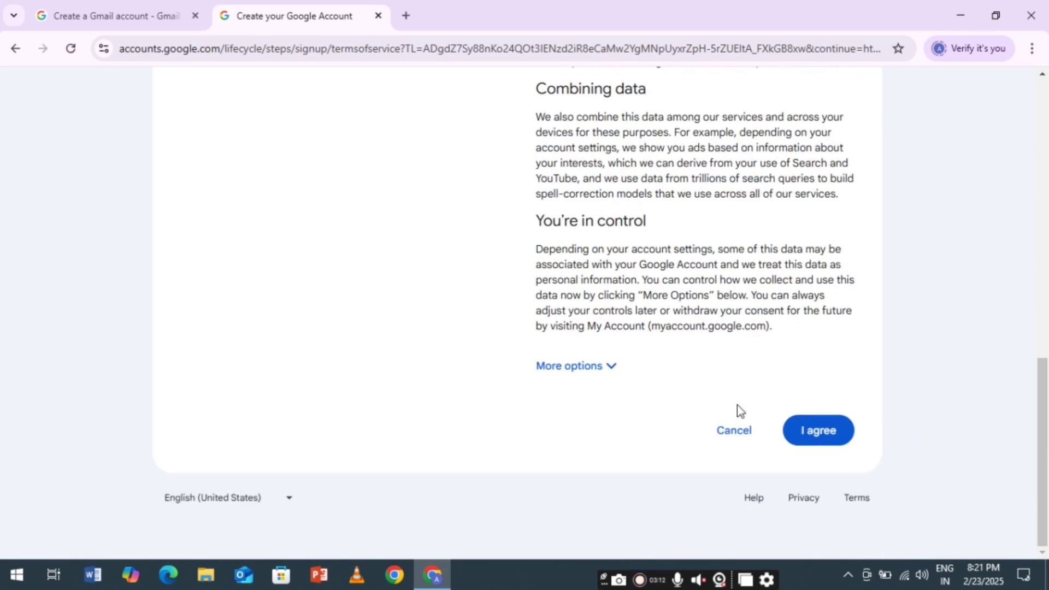
click(814, 430)
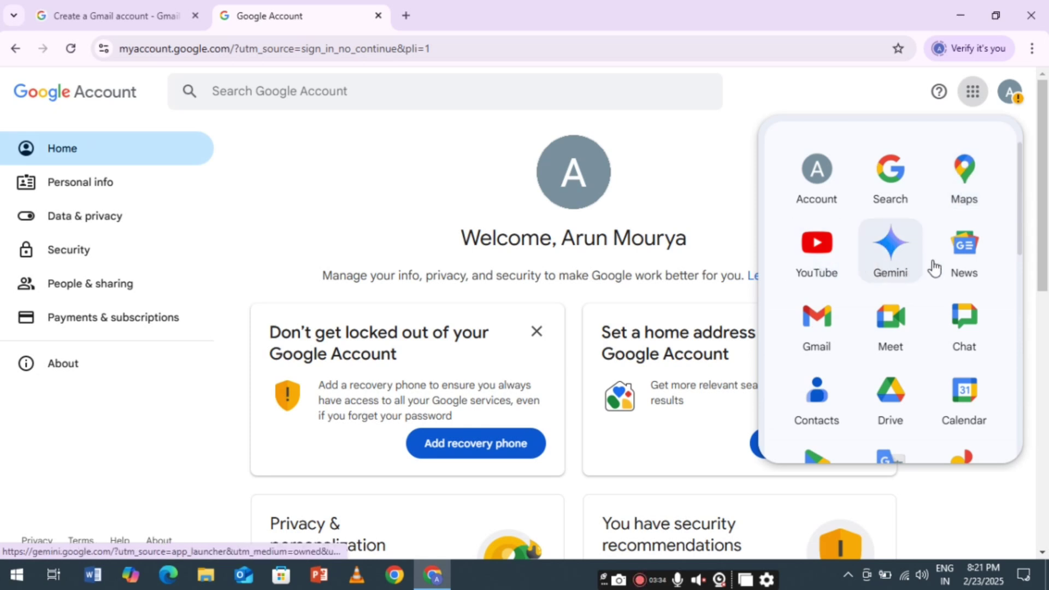
Step: Open Gmail for the new account from the Google apps launcher
scroll(866, 311, down, 2)
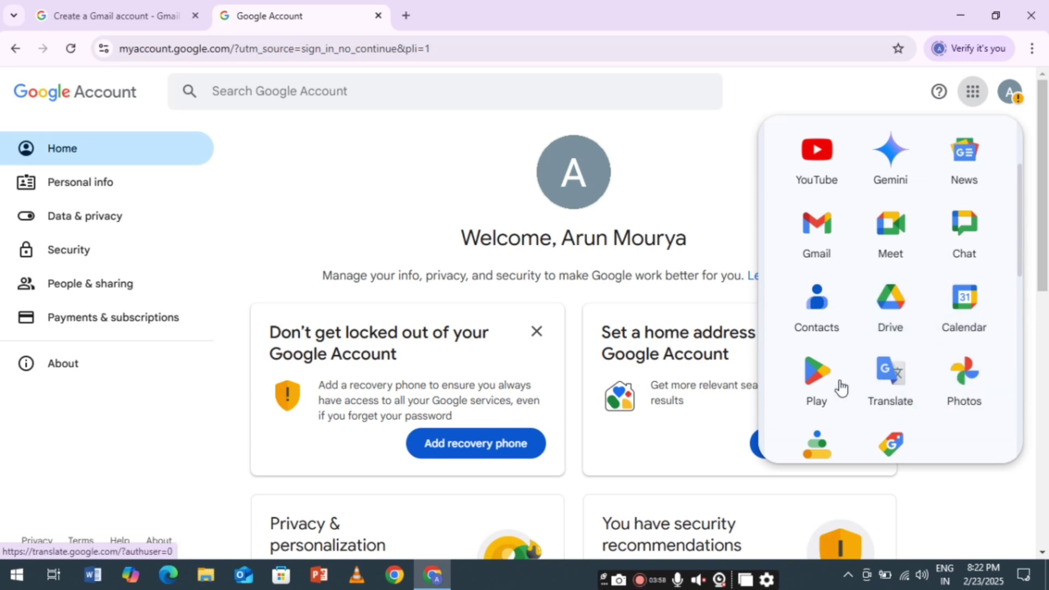
scroll(817, 387, down, 3)
scroll(890, 394, down, 6)
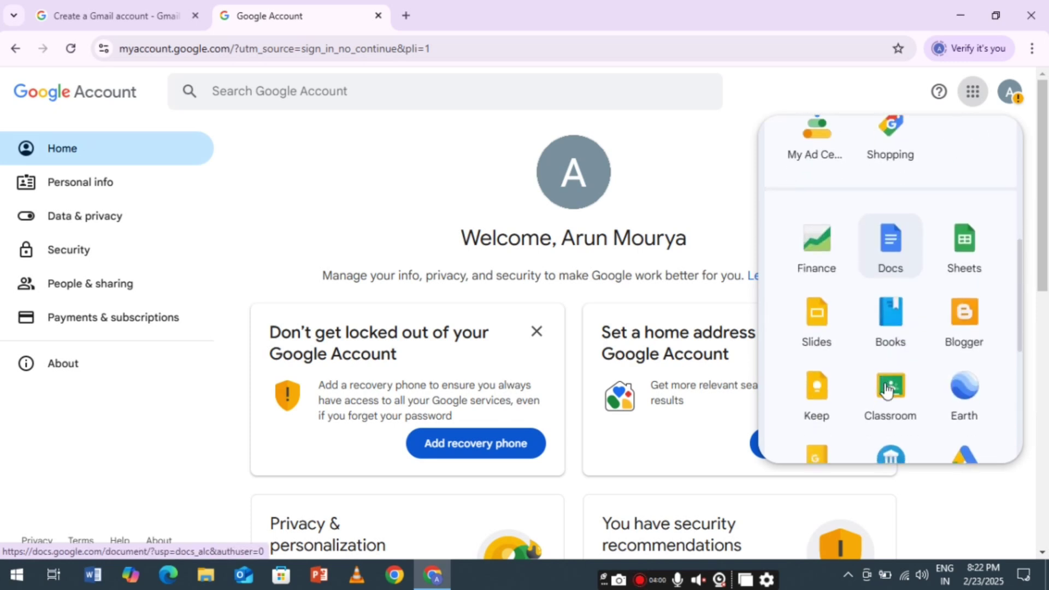
scroll(885, 390, down, 3)
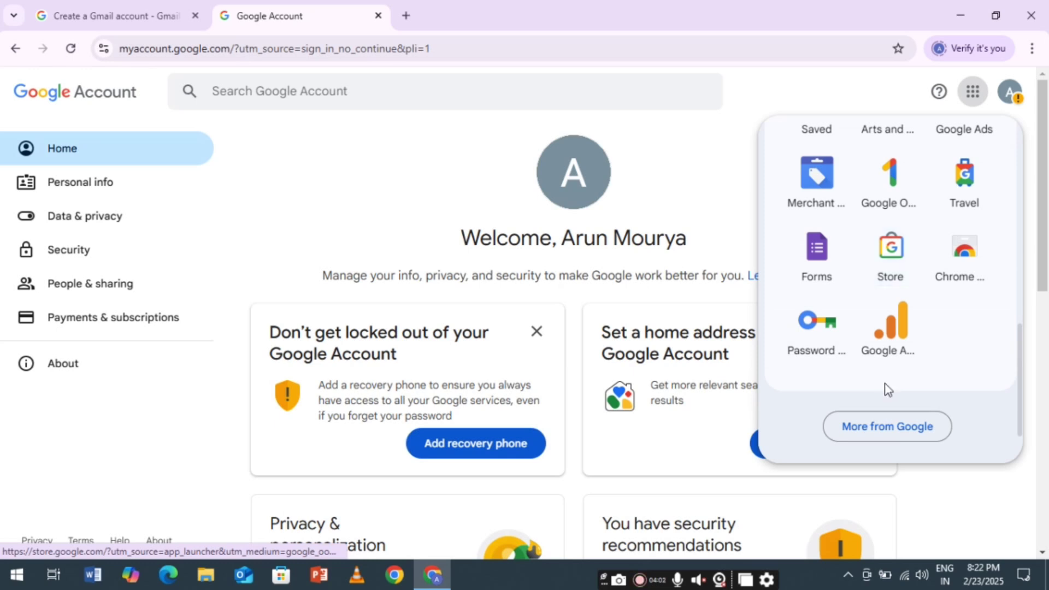
scroll(885, 389, down, 2)
scroll(884, 390, down, 1)
scroll(885, 389, up, 10)
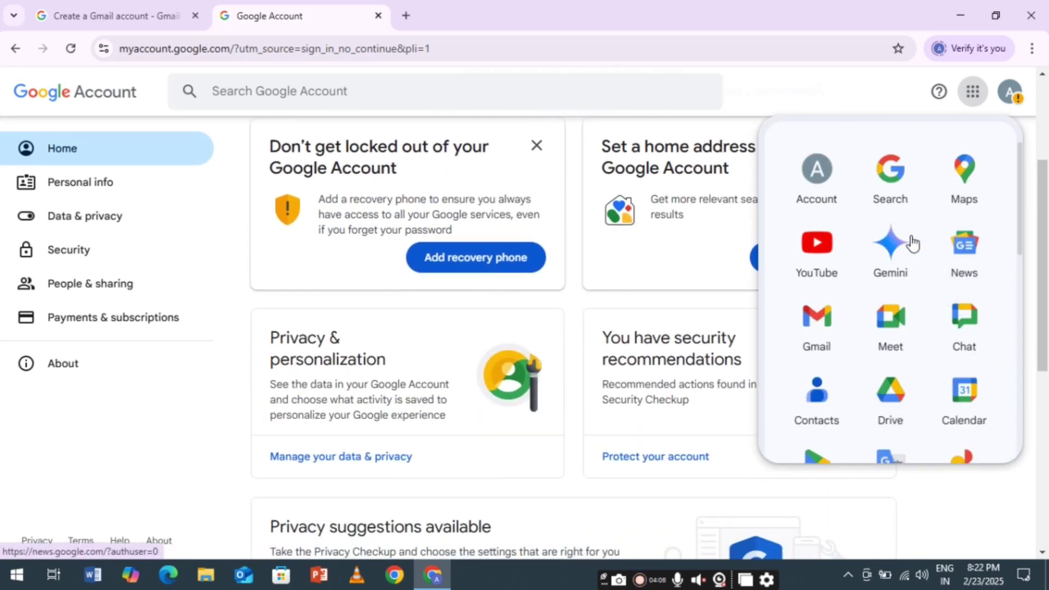
scroll(909, 241, up, 3)
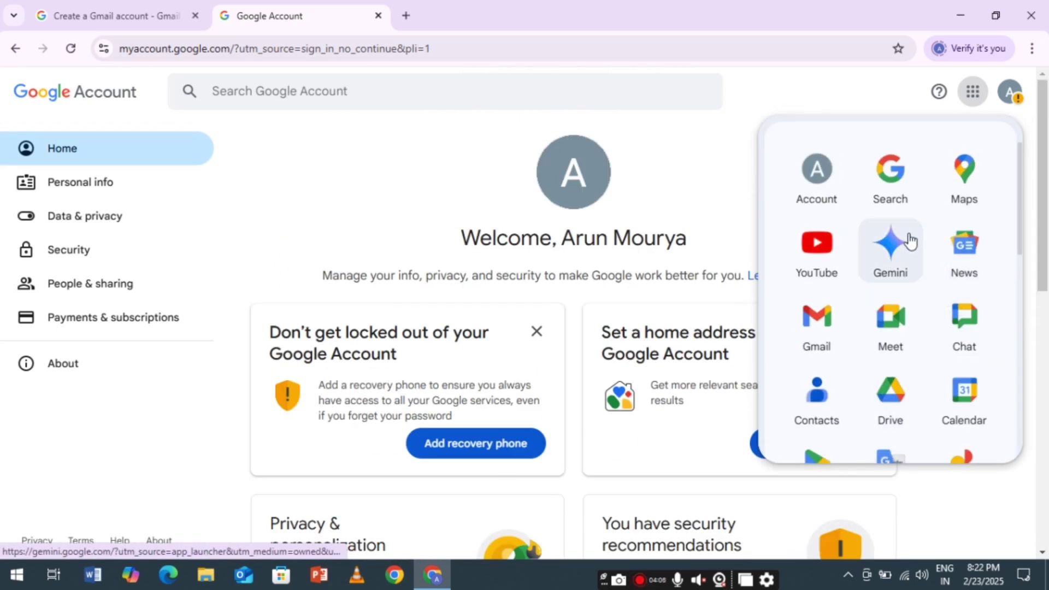
click(822, 329)
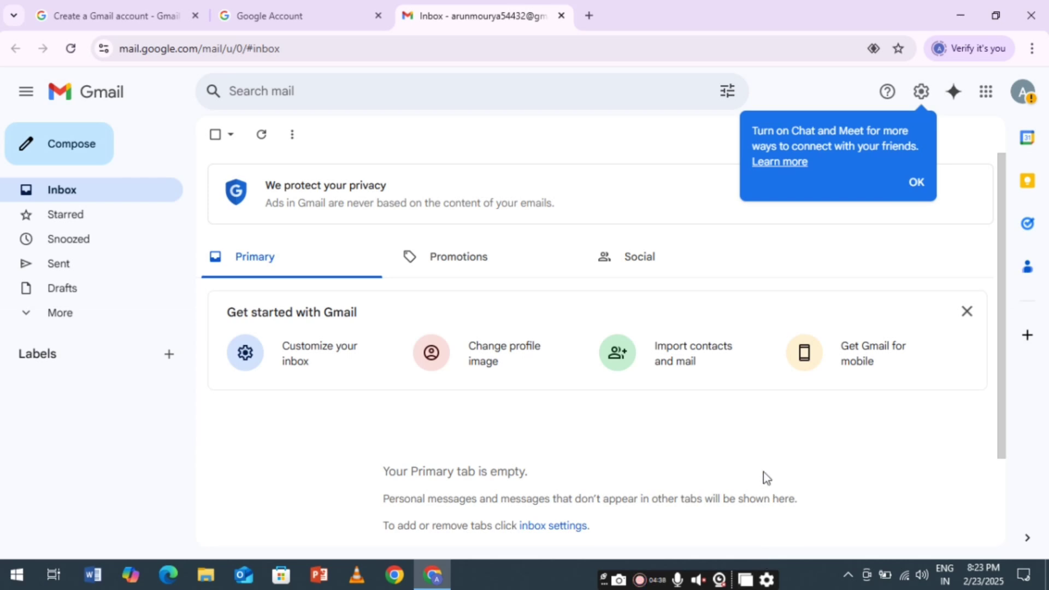
Step: Dismiss the Turn on Chat and Meet popup over the empty Gmail inbox
click(918, 184)
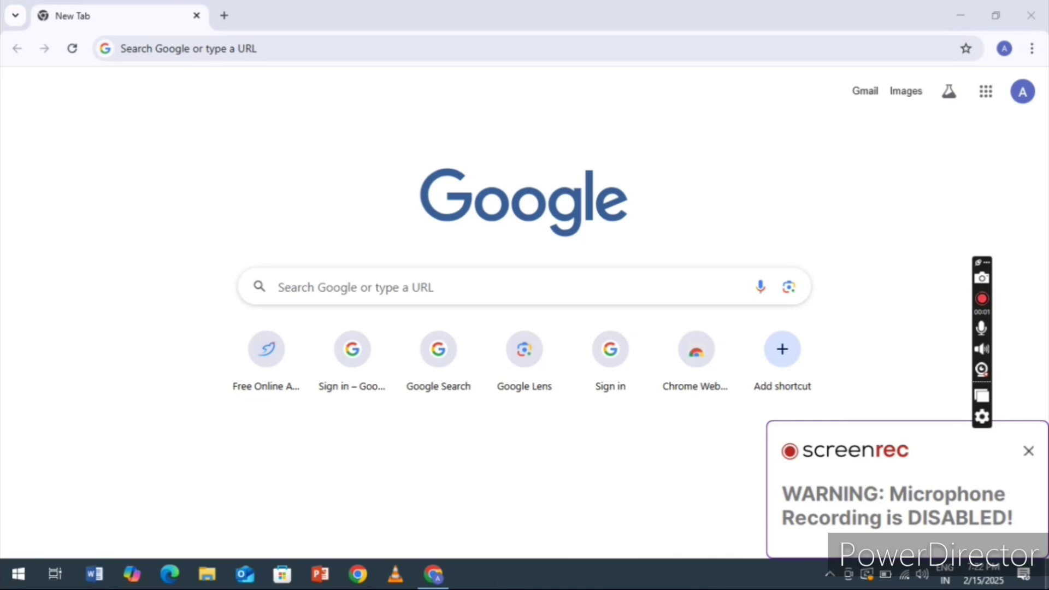
Step: Create a blank spreadsheet from the Google apps launcher, then close the AI tip and Tables panel
click(986, 98)
scroll(901, 280, down, 2)
scroll(900, 279, down, 6)
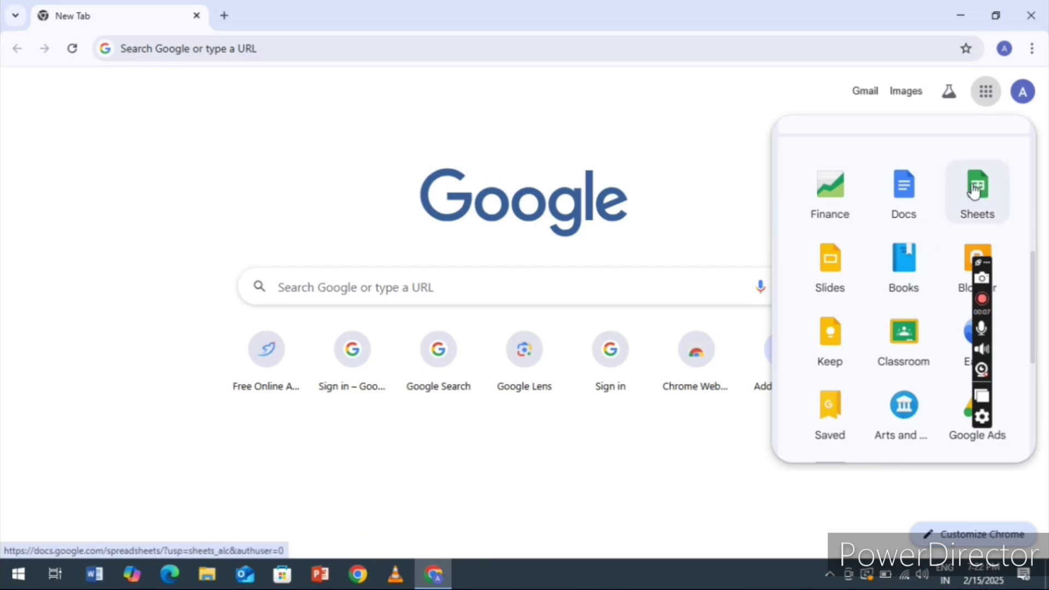
click(976, 189)
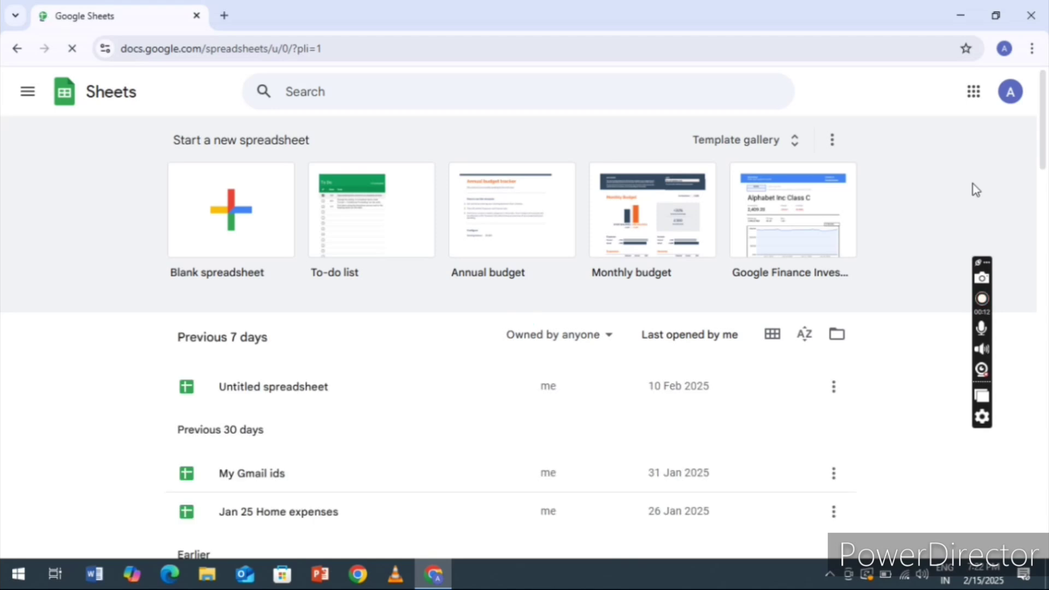
click(245, 230)
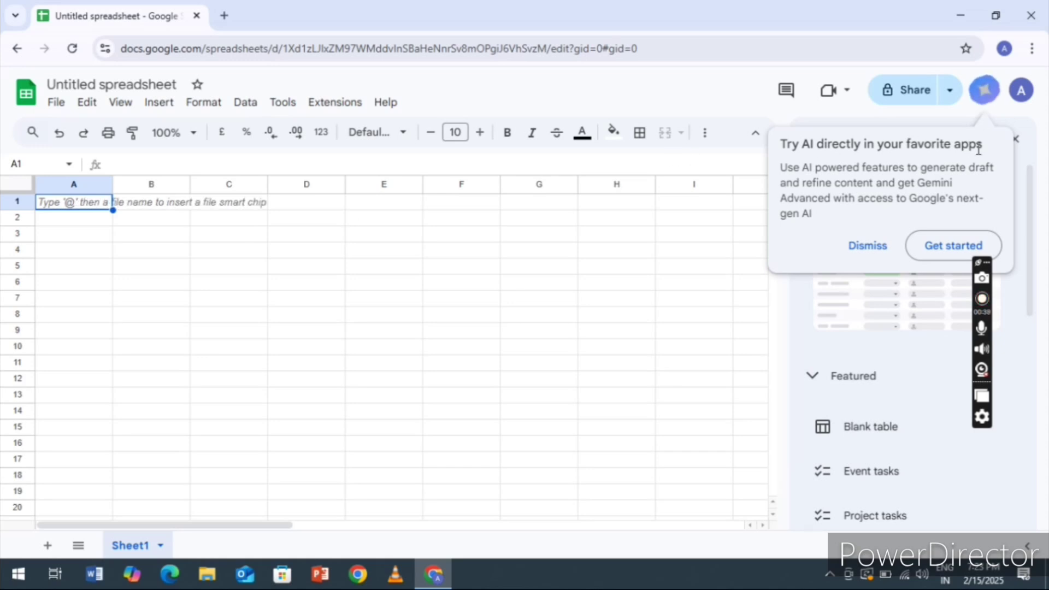
click(868, 246)
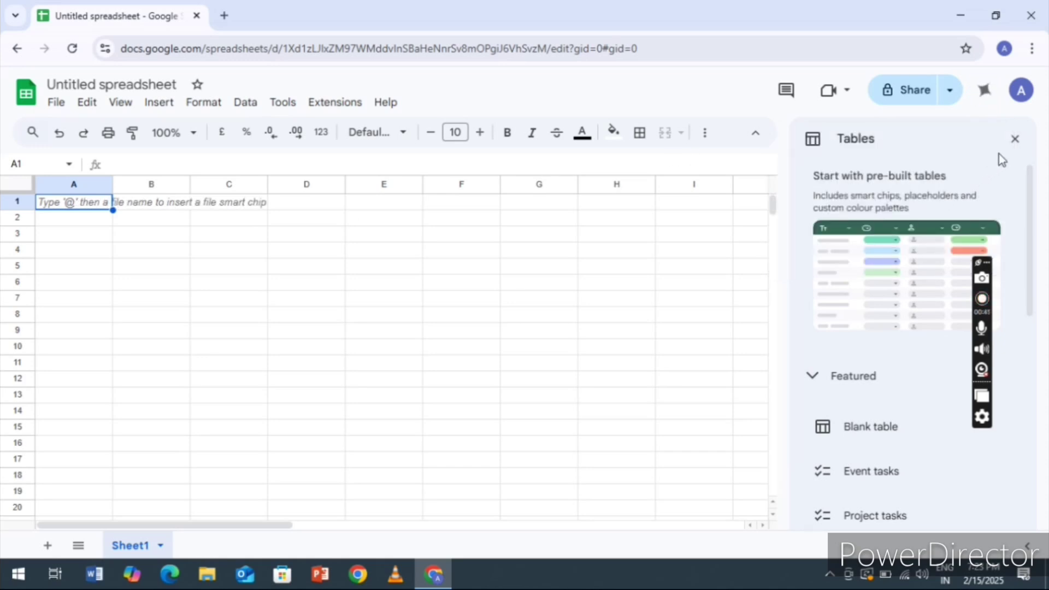
click(1015, 140)
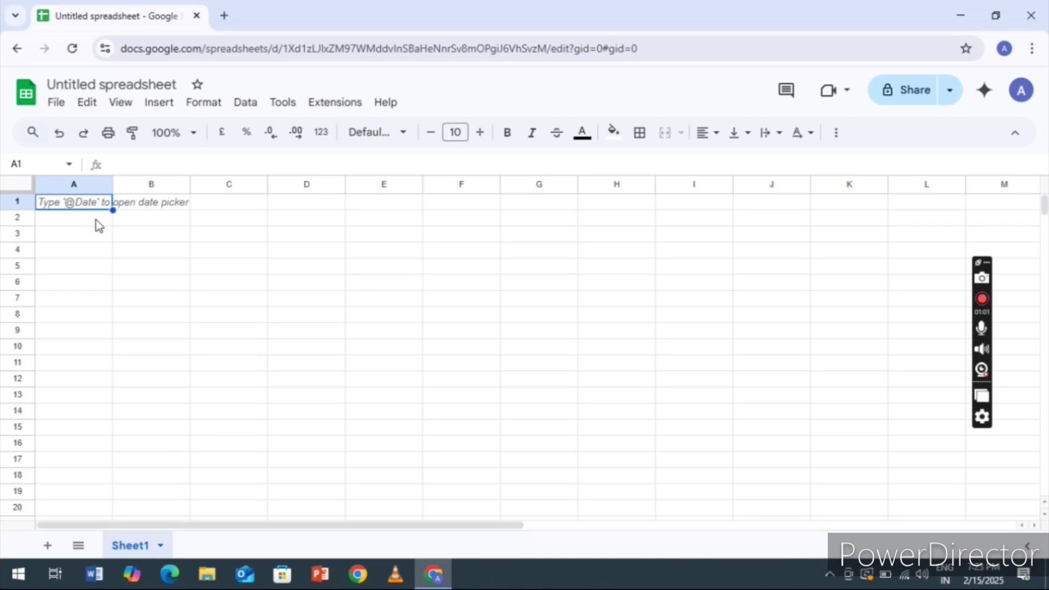
Step: Enter the heading 'Names' in B3 with Shyam, Vinod, Arun and Vivek below in B4:B7
click(148, 238)
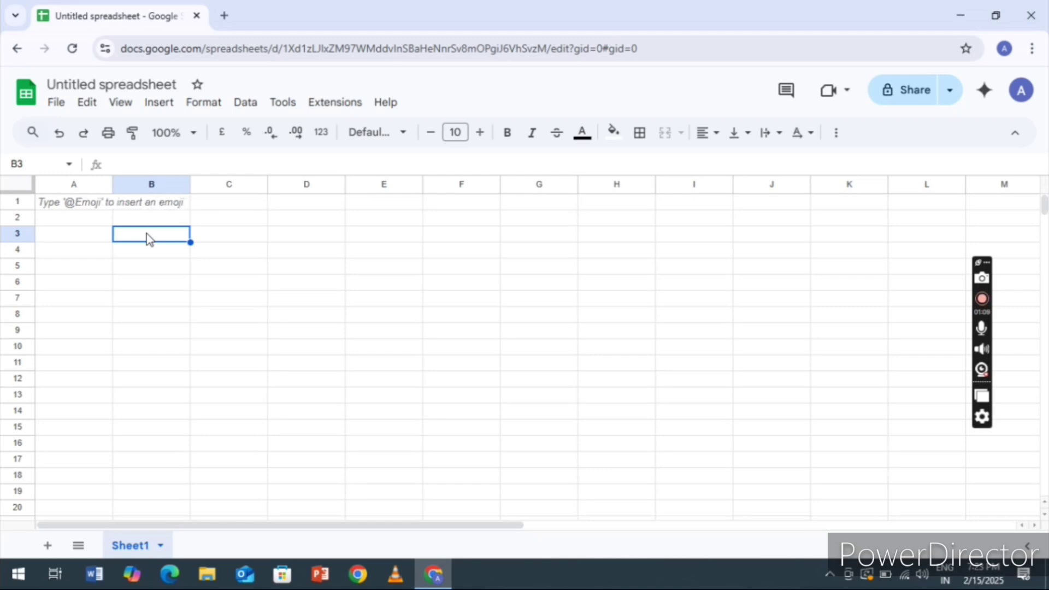
text(N)
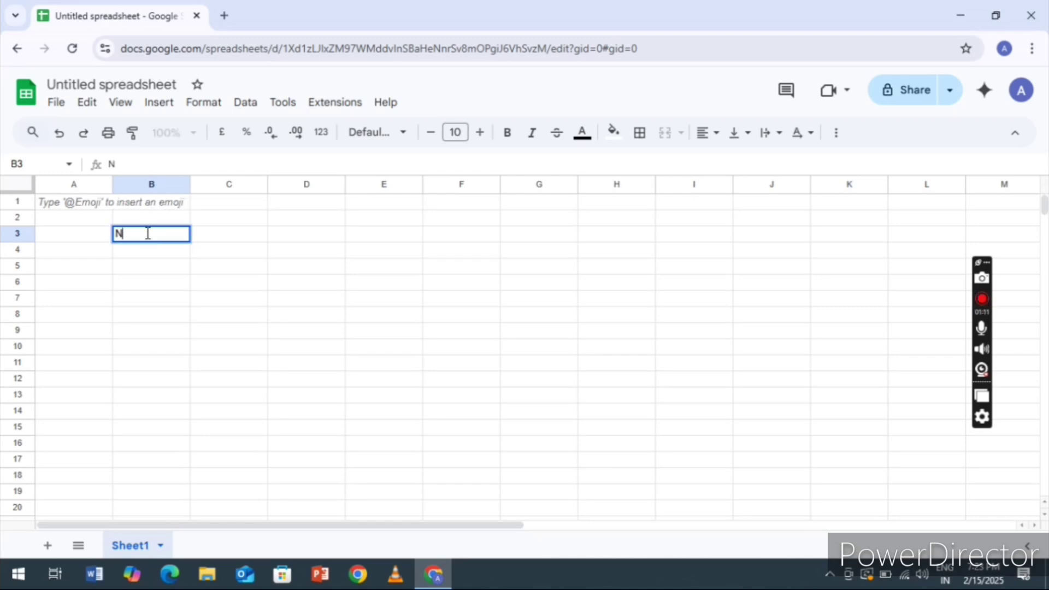
text(ames)
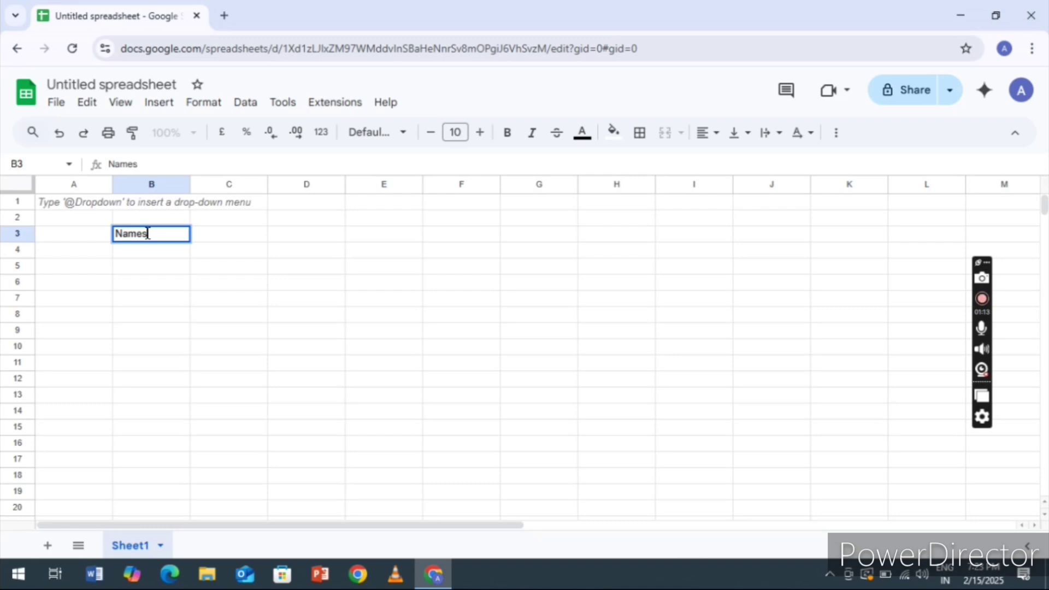
key(Return)
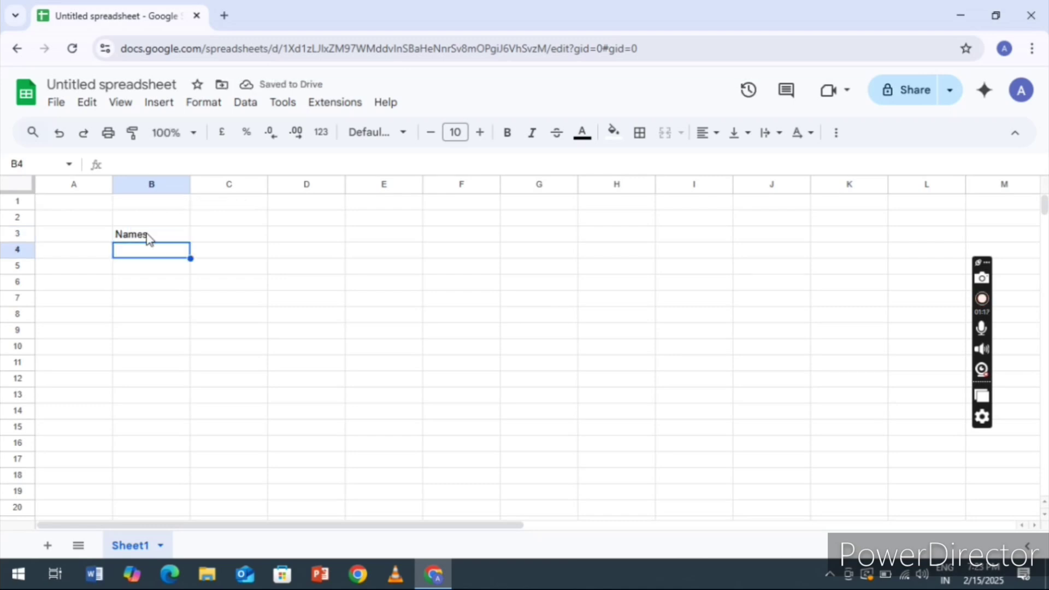
text(SHya)
key(BackSpace)
key(BackSpace)
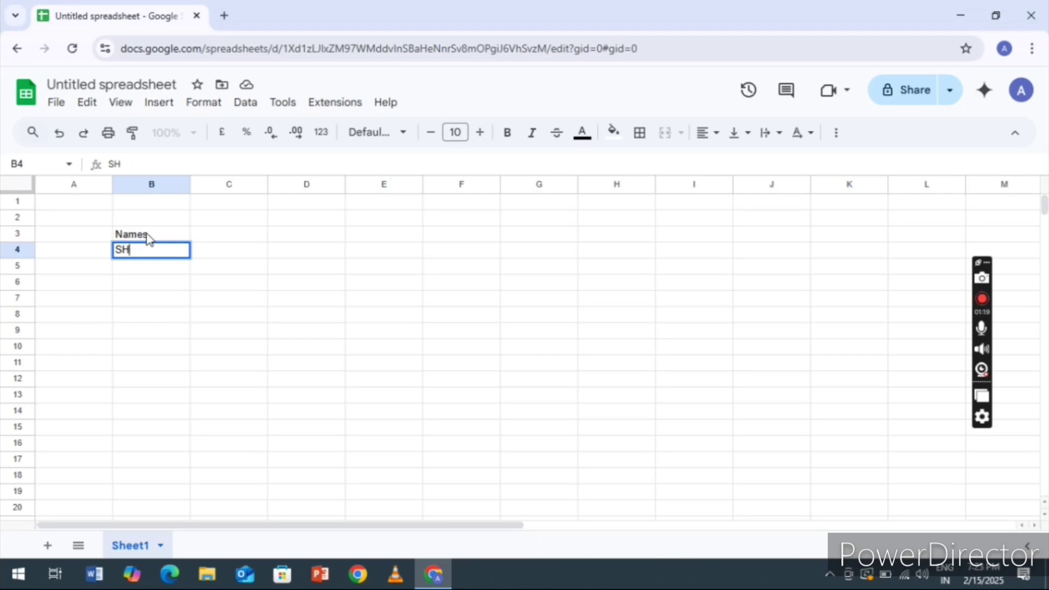
key(BackSpace)
text(ha)
key(BackSpace)
text(yam)
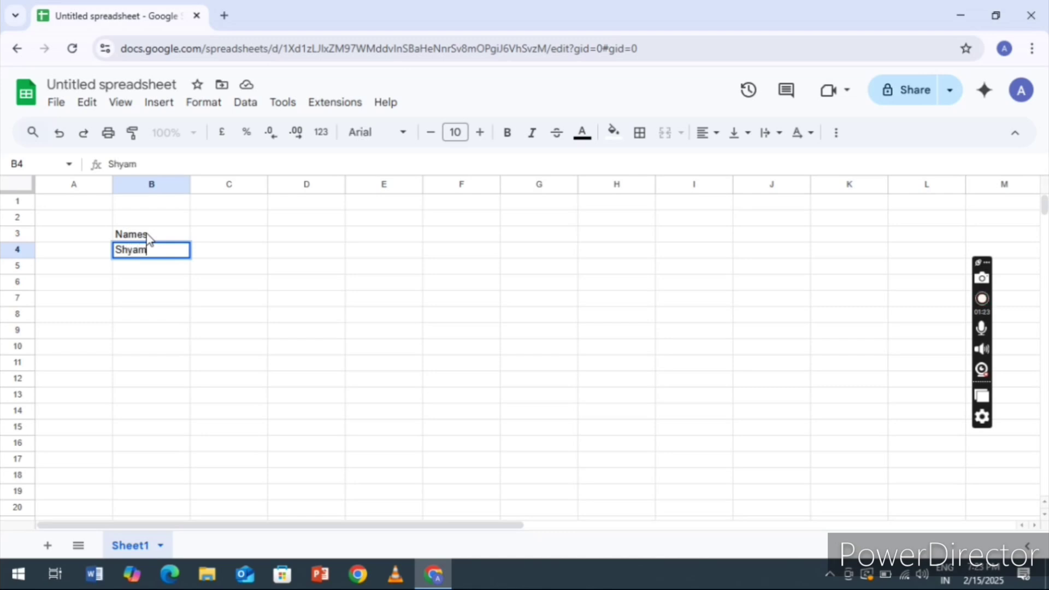
key(Return)
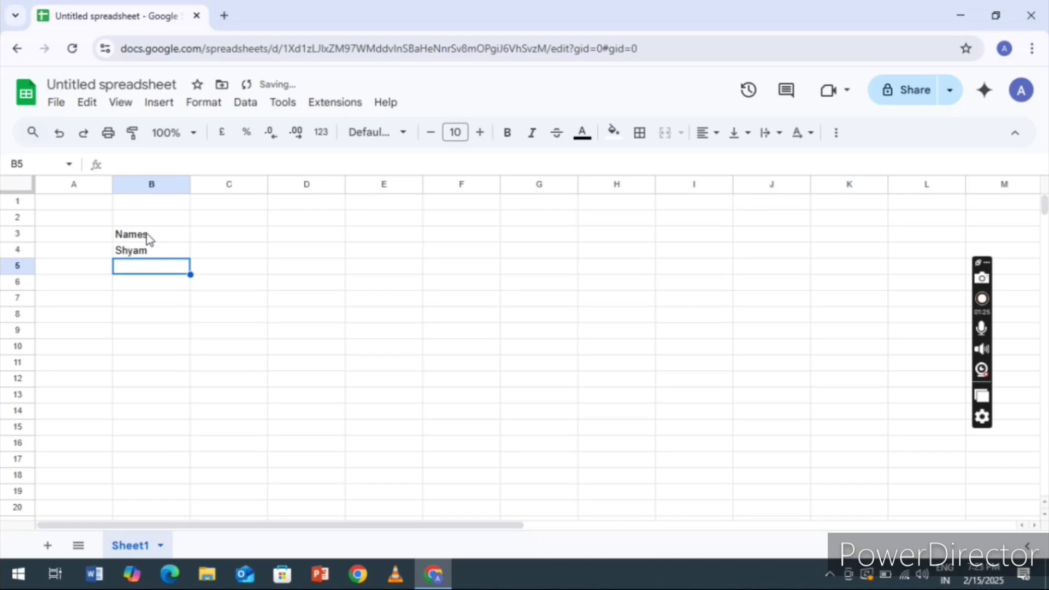
text(Vind)
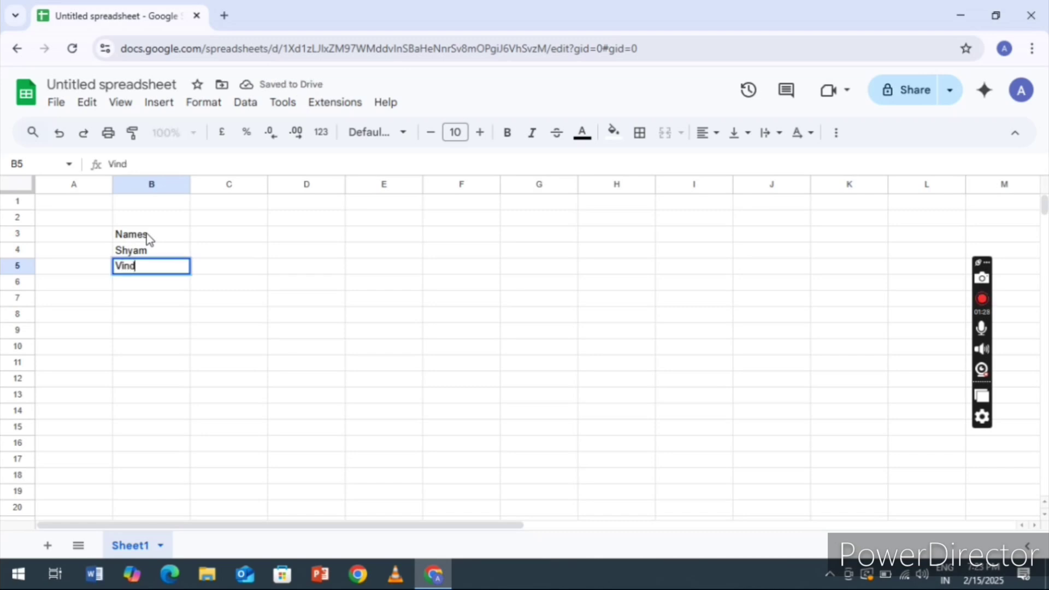
key(BackSpace)
text(od)
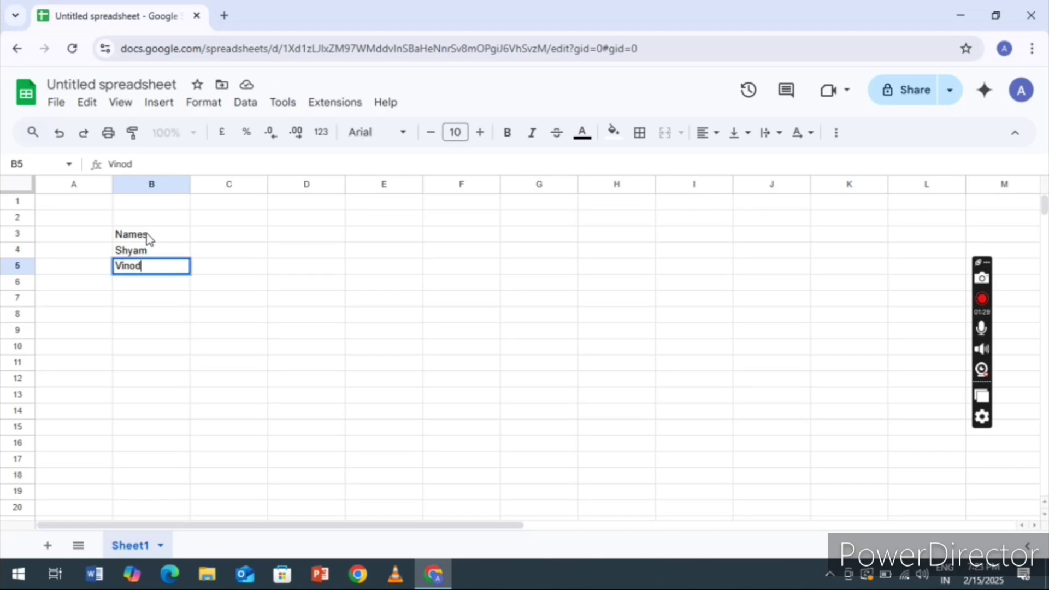
key(Return)
text(A)
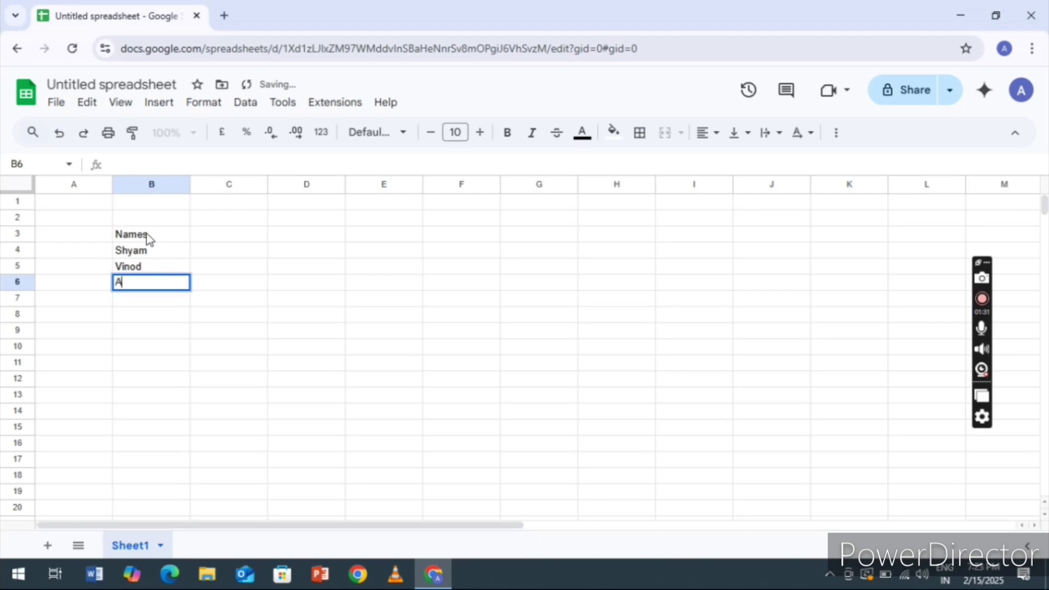
text(run)
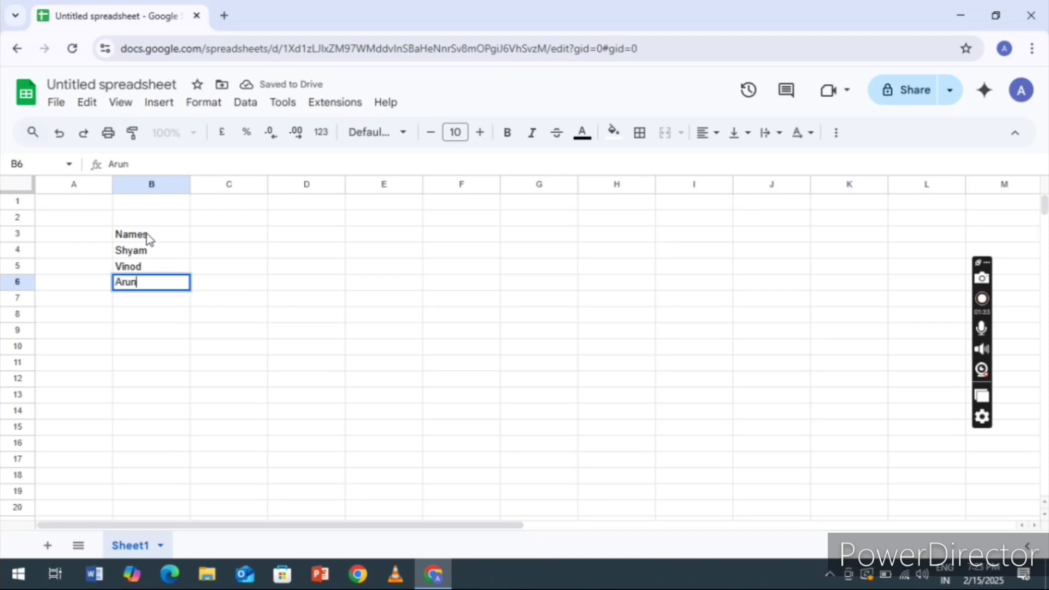
key(Return)
text(V)
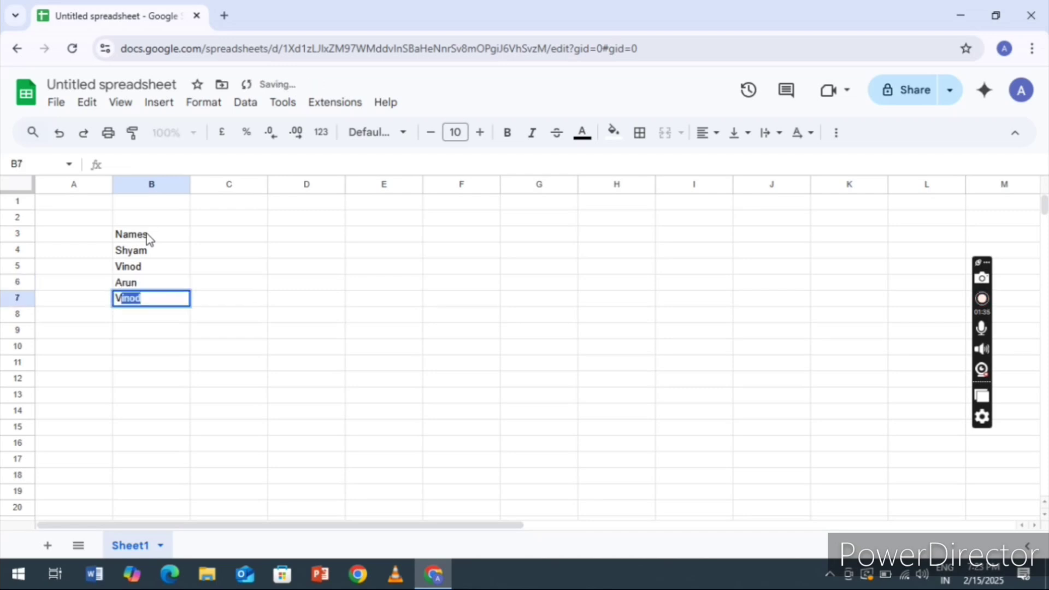
text(ivek)
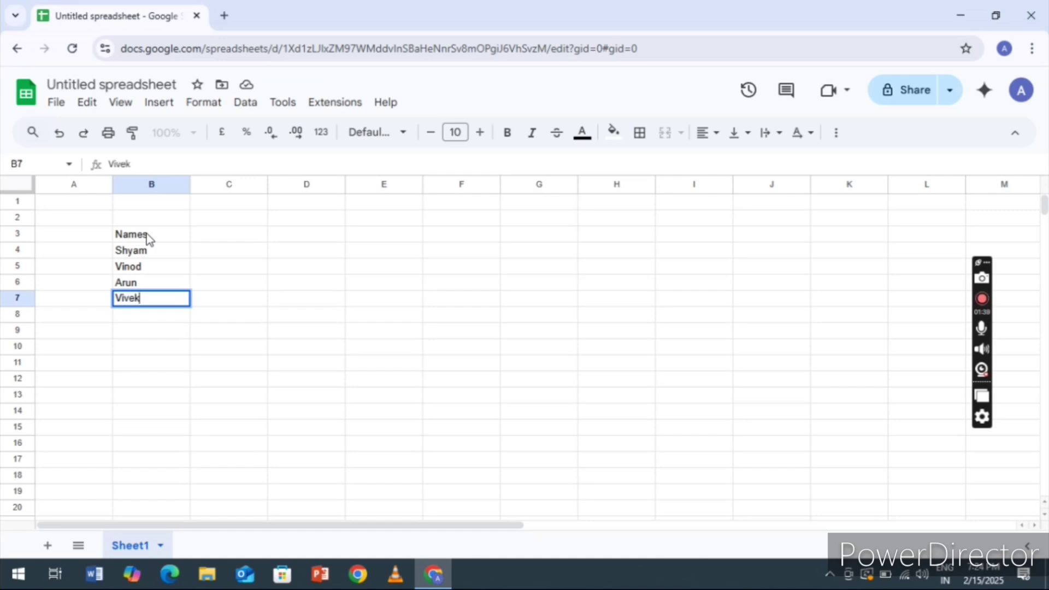
Step: Type the round headings R1, R2, R3 and R4 across C3:F3
click(218, 240)
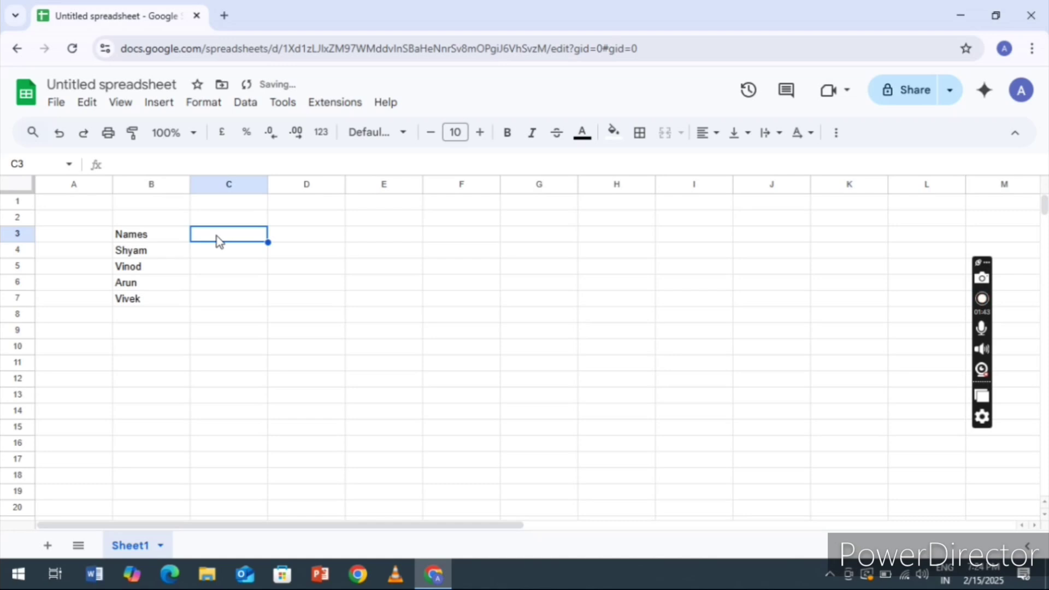
text(R)
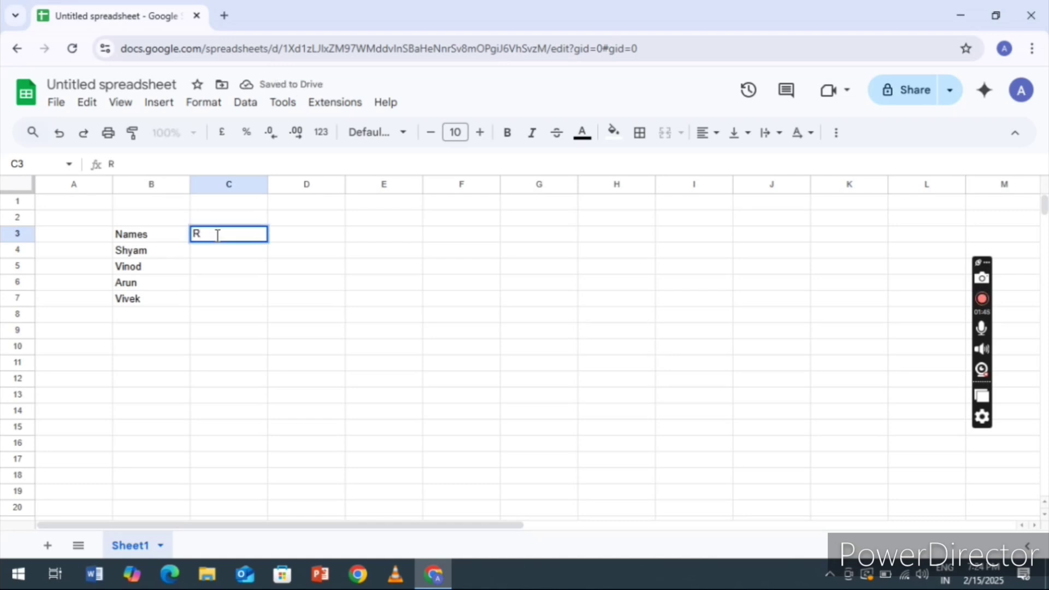
text(1)
key(Tab)
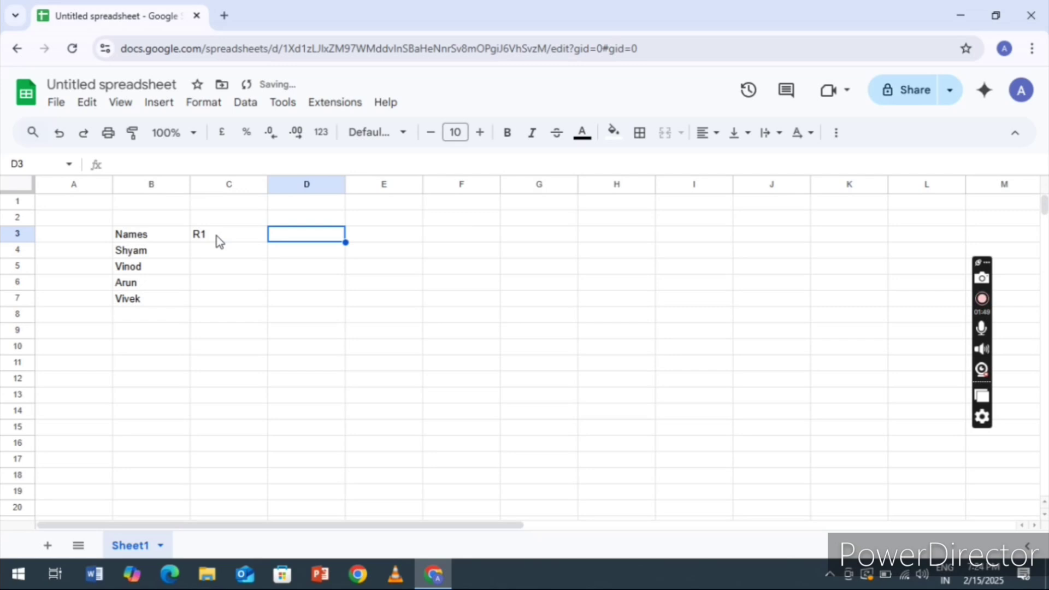
text(R2)
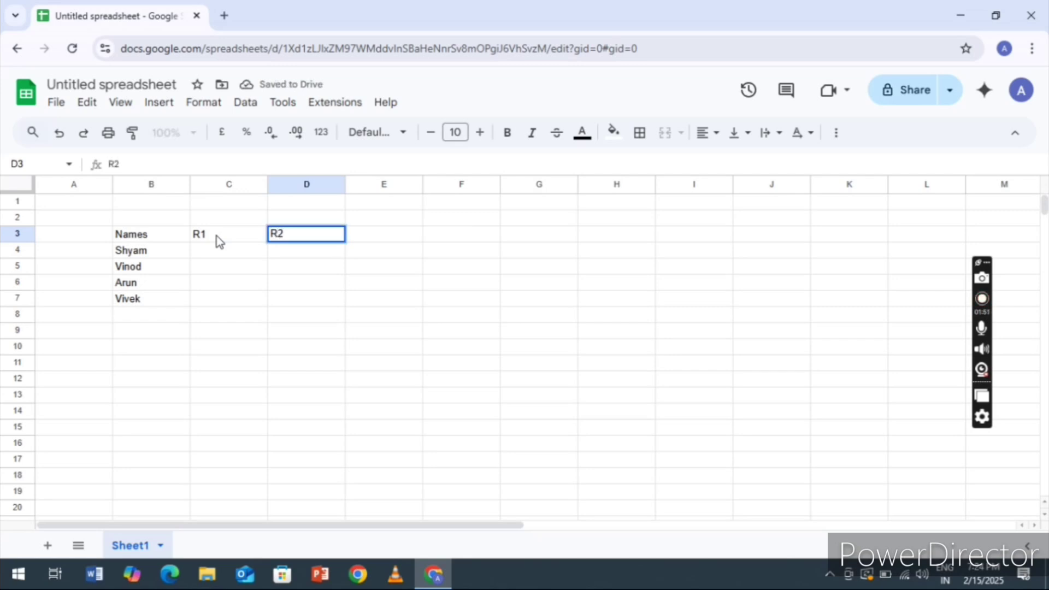
key(Tab)
text(R3)
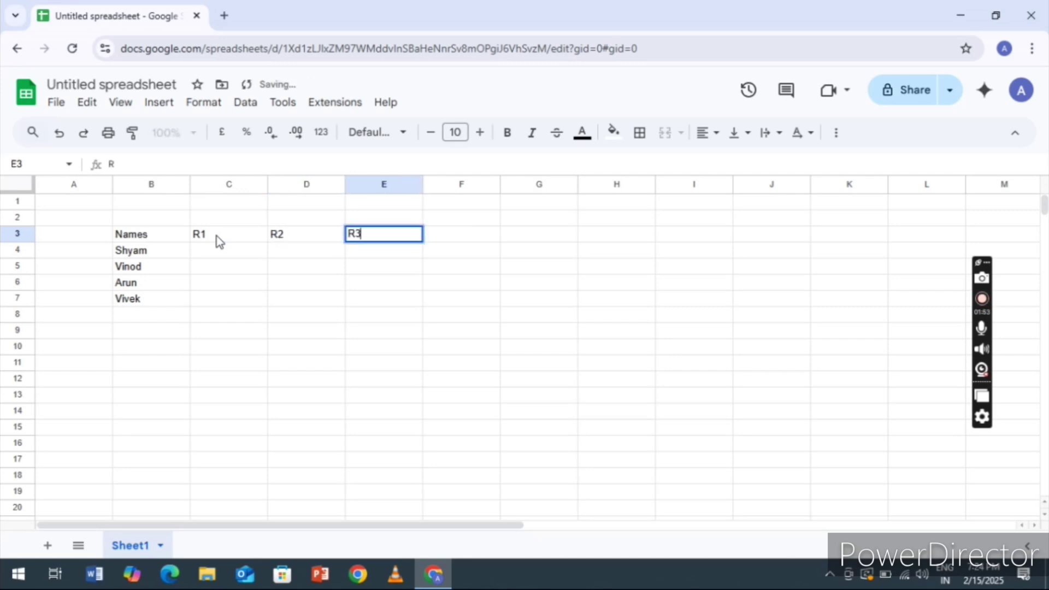
key(Tab)
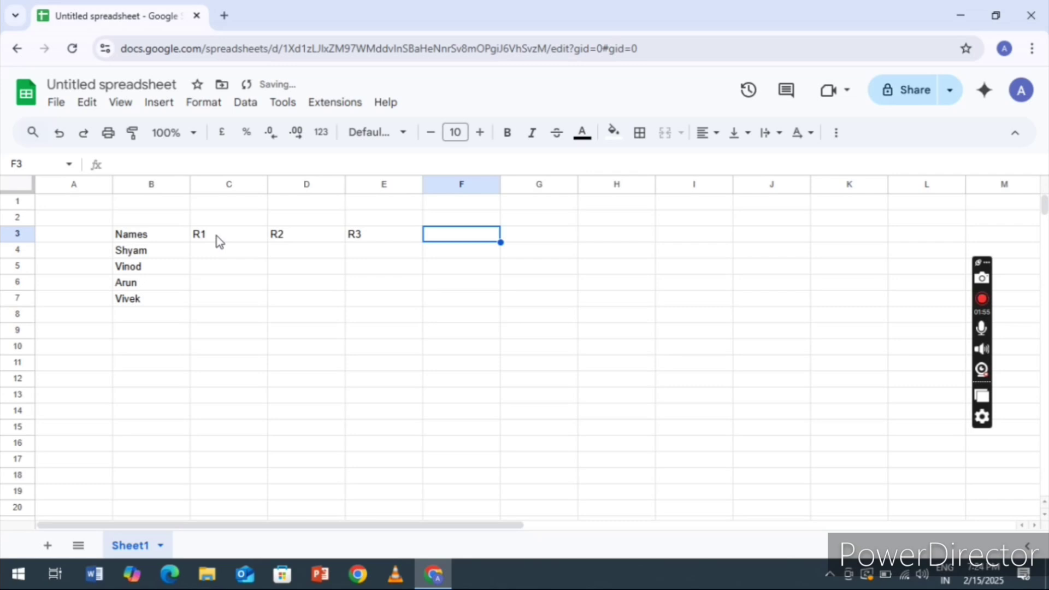
text(R4)
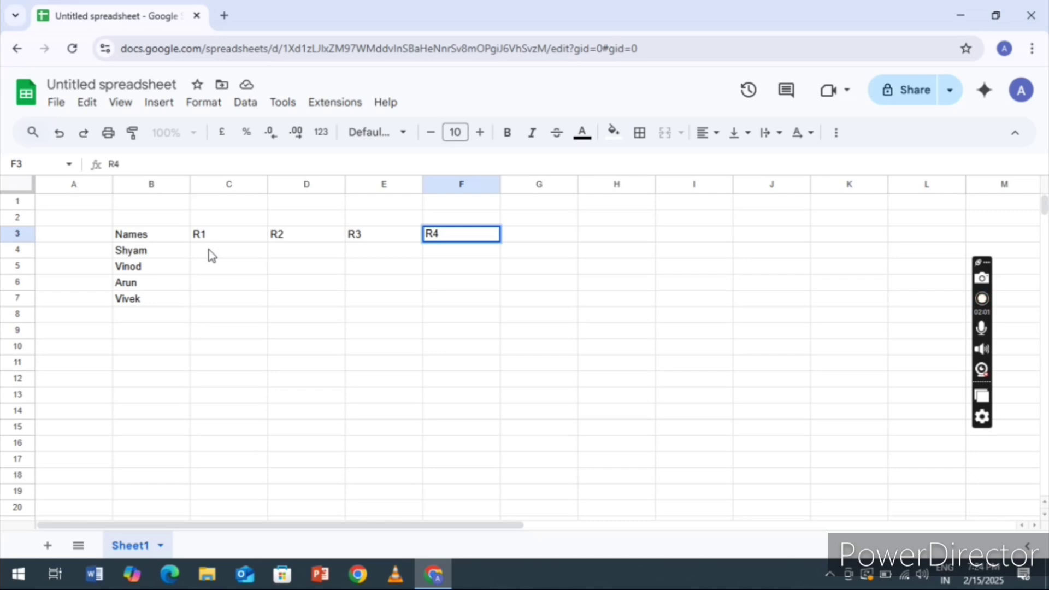
Step: Enter scores 20, 23, 17, 30 in C4:F4 and 23, 25, 16, 30 in C5:F5
click(209, 250)
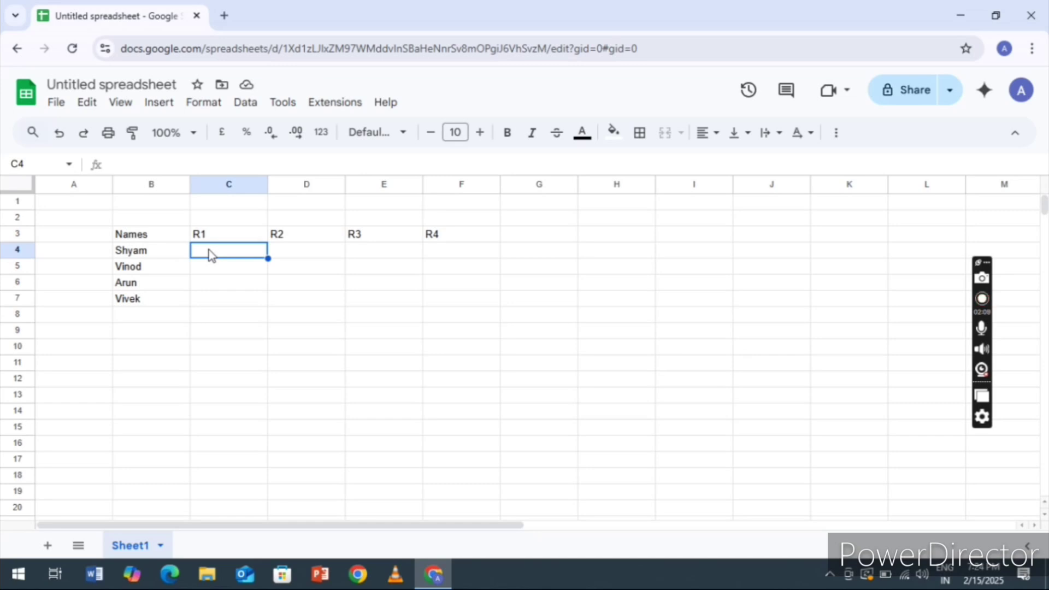
text(20)
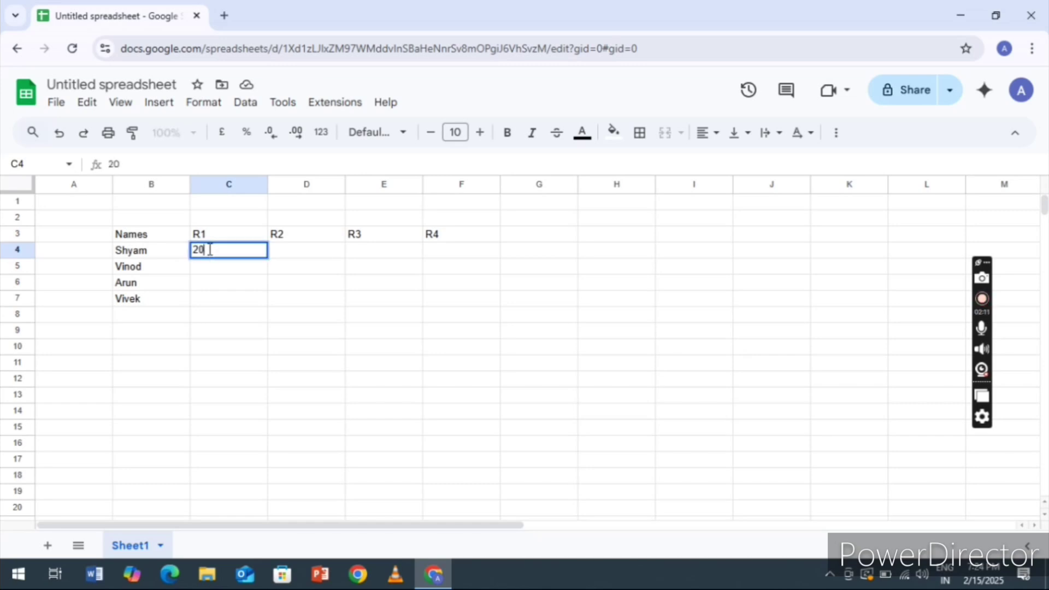
key(Tab)
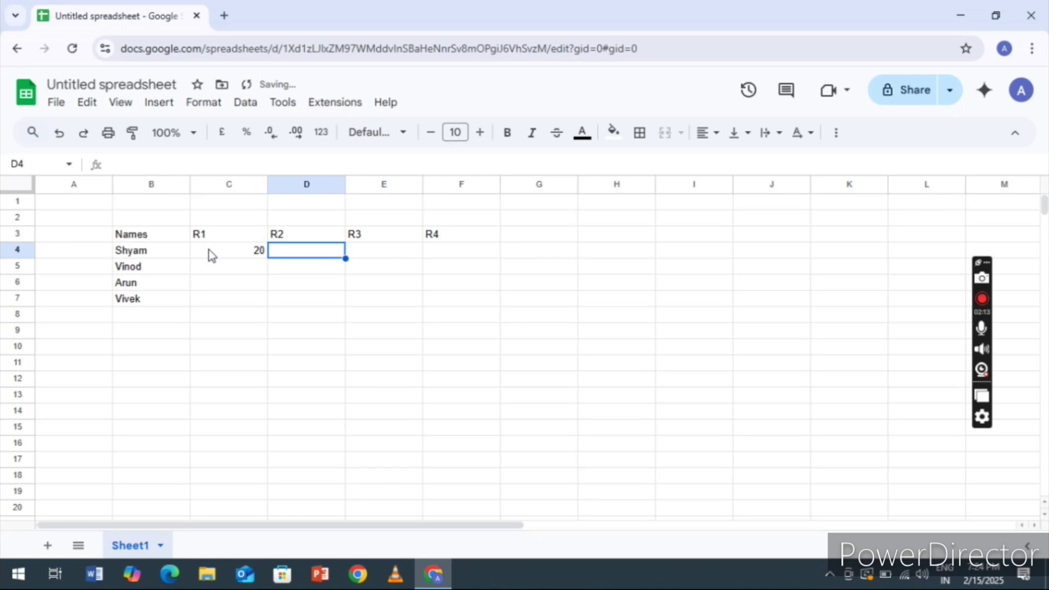
text(23)
key(Tab)
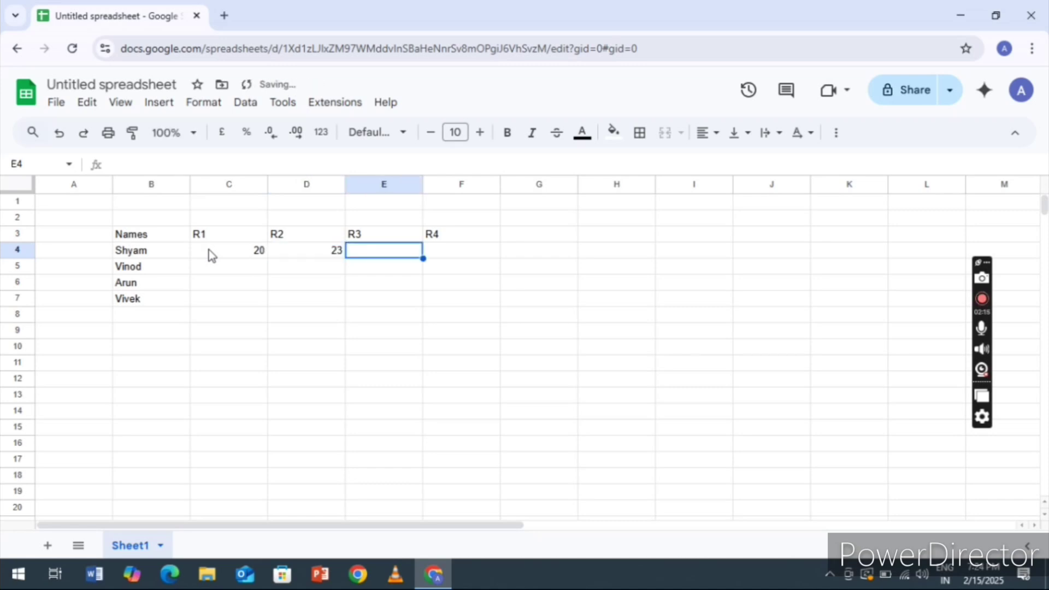
text(17)
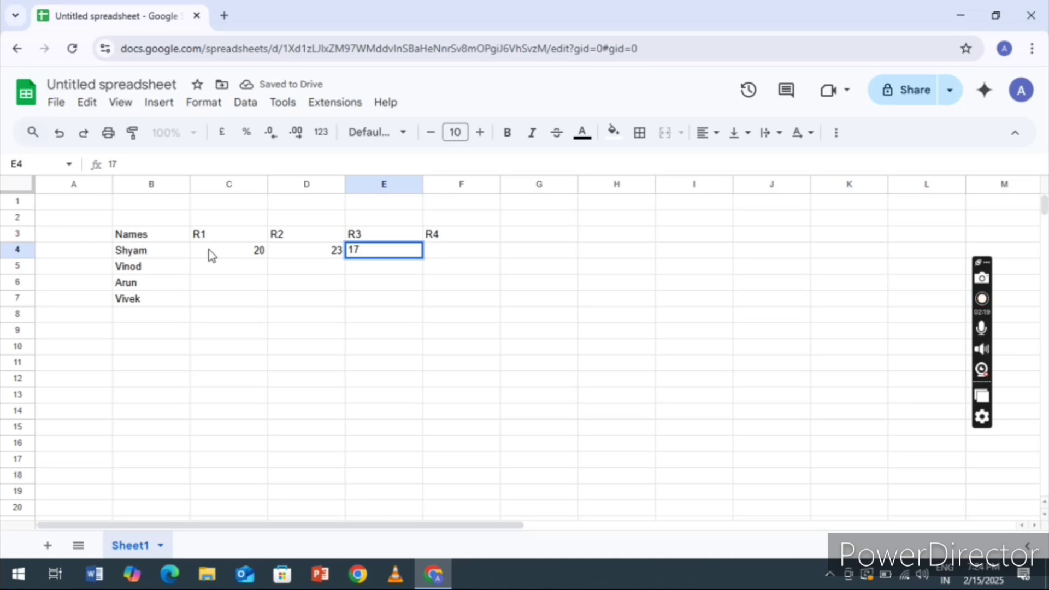
key(Tab)
text(30)
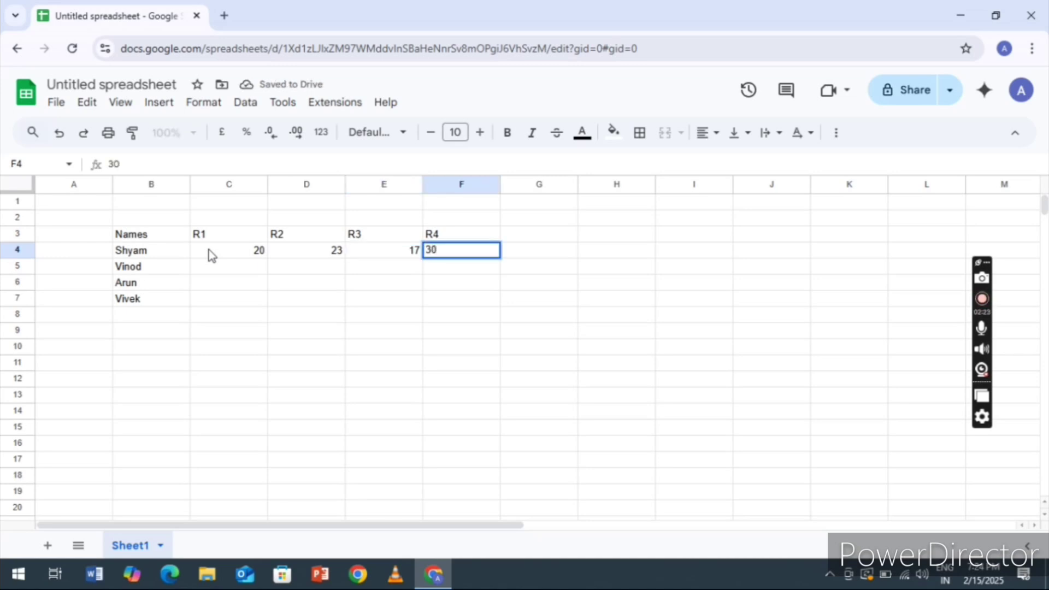
key(Return)
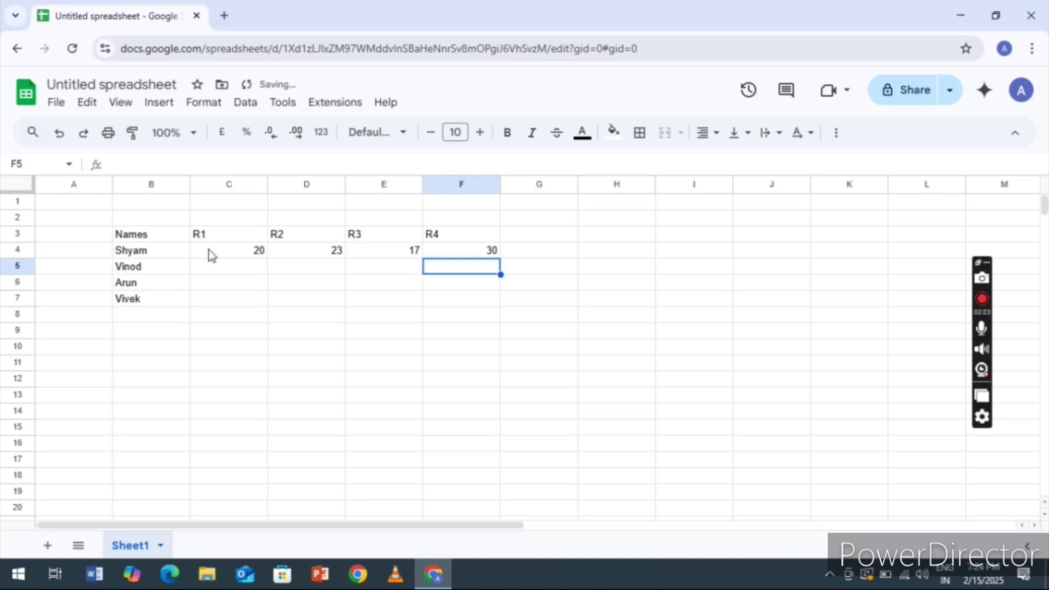
key(Left)
key(Left)
key(Left)
key(Left)
key(Right)
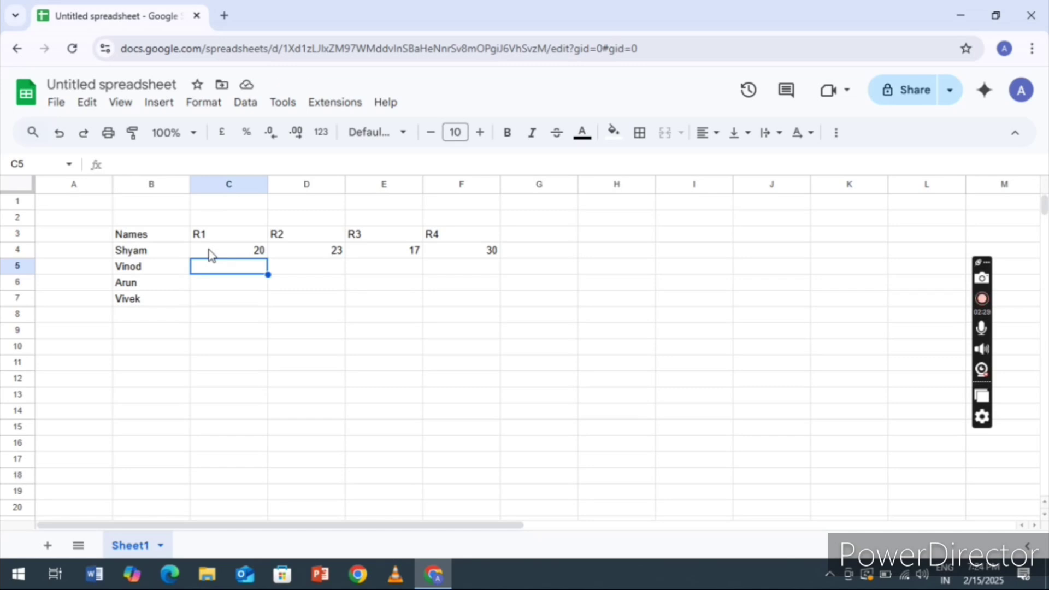
text(23)
key(Tab)
text(25)
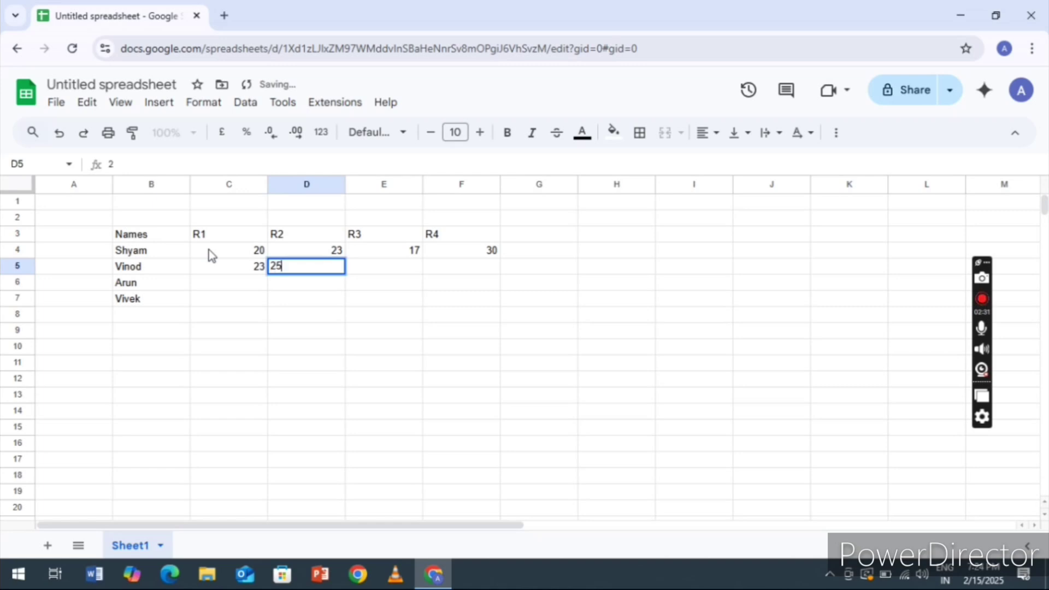
key(Tab)
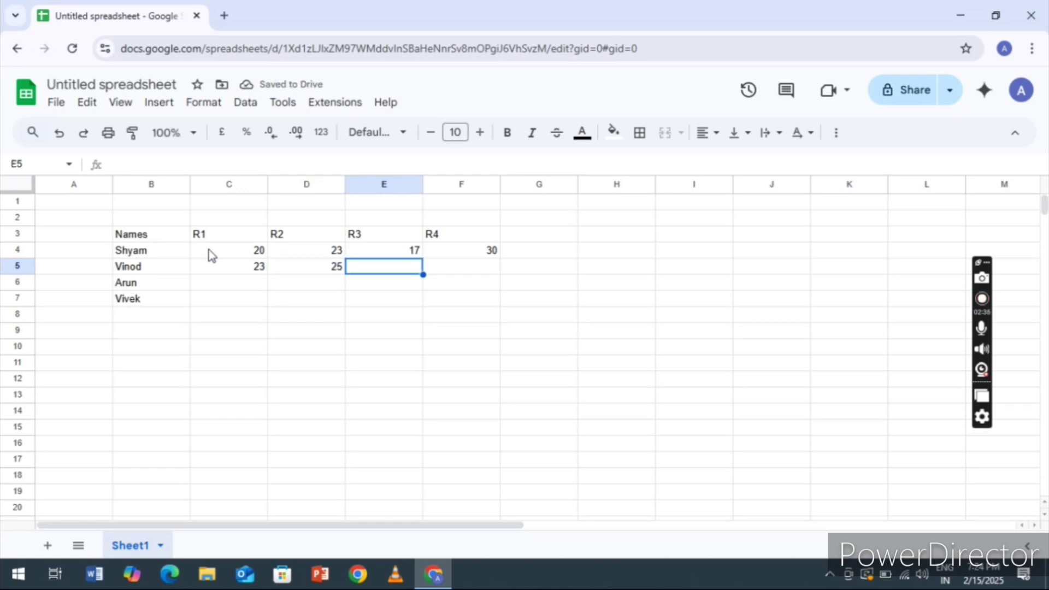
text(16)
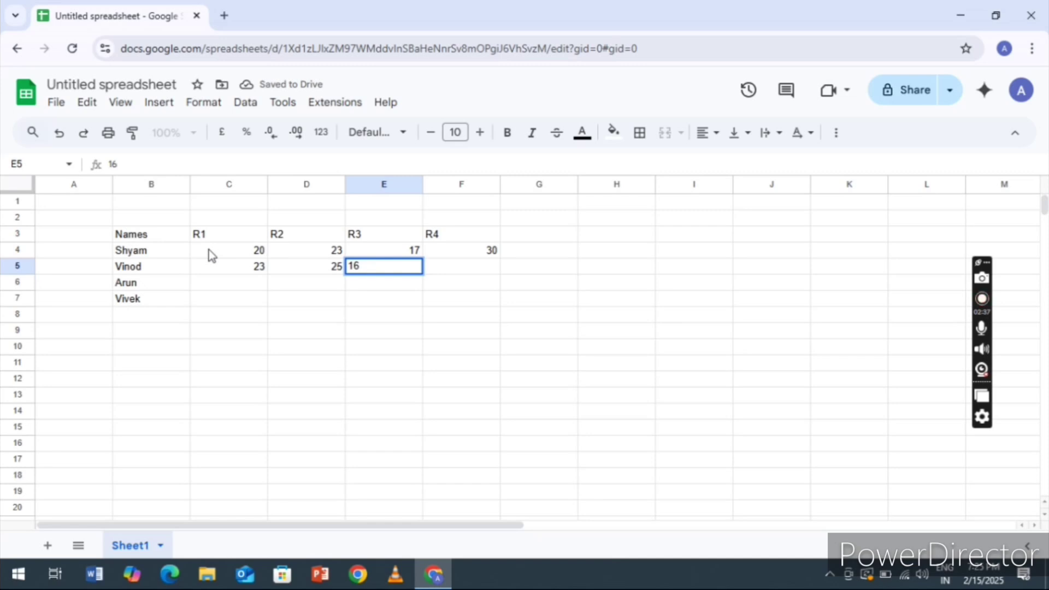
key(Tab)
text(30)
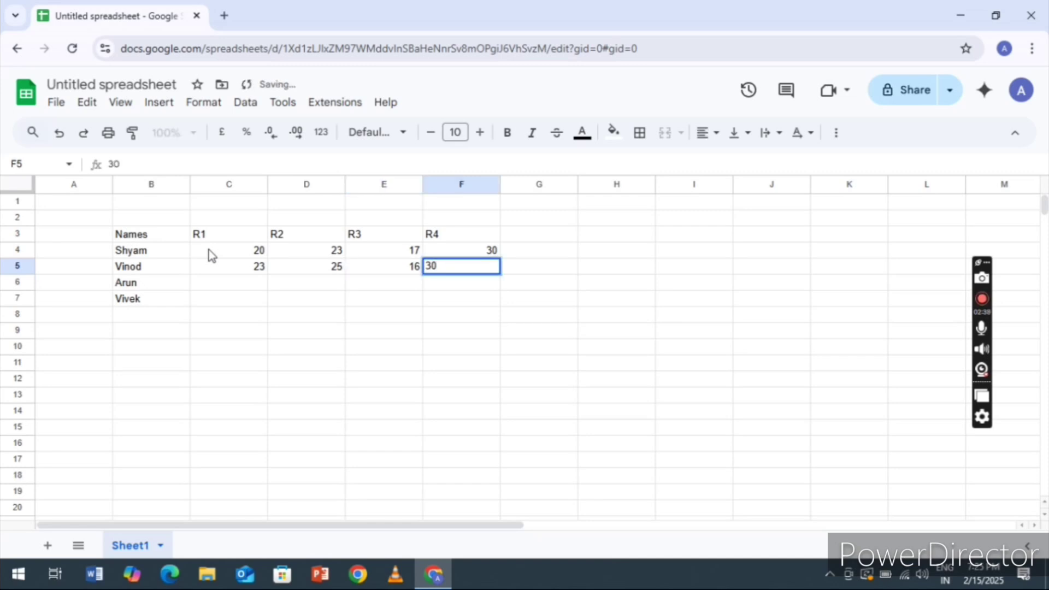
key(Return)
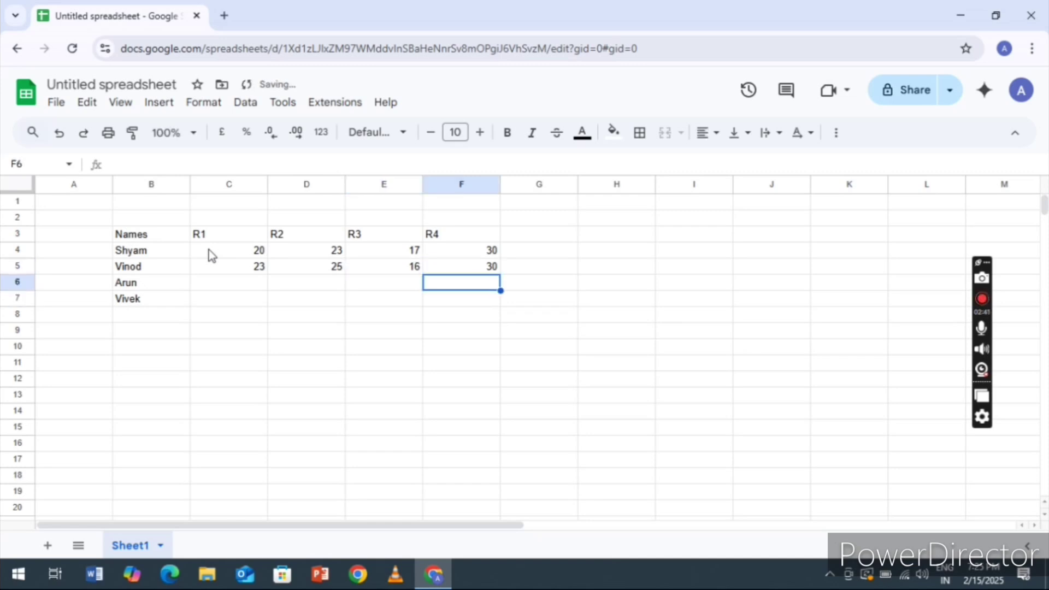
Step: Enter scores 10, 15, 21, 25 in C6:F6 and 21, 23, 28, 30 in C7:F7
key(Left)
key(Left)
key(Left)
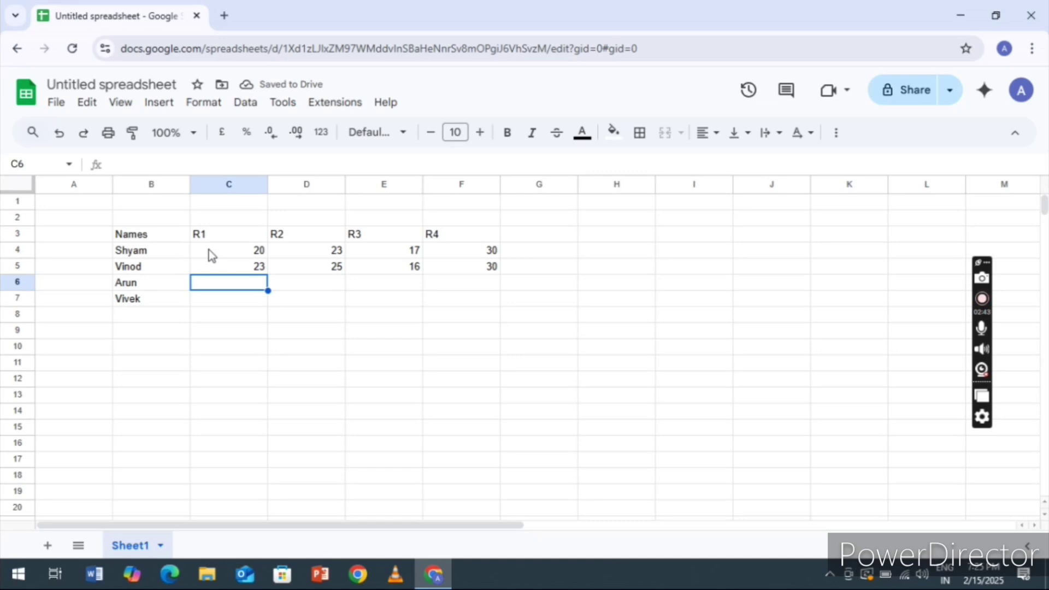
text(10)
key(Tab)
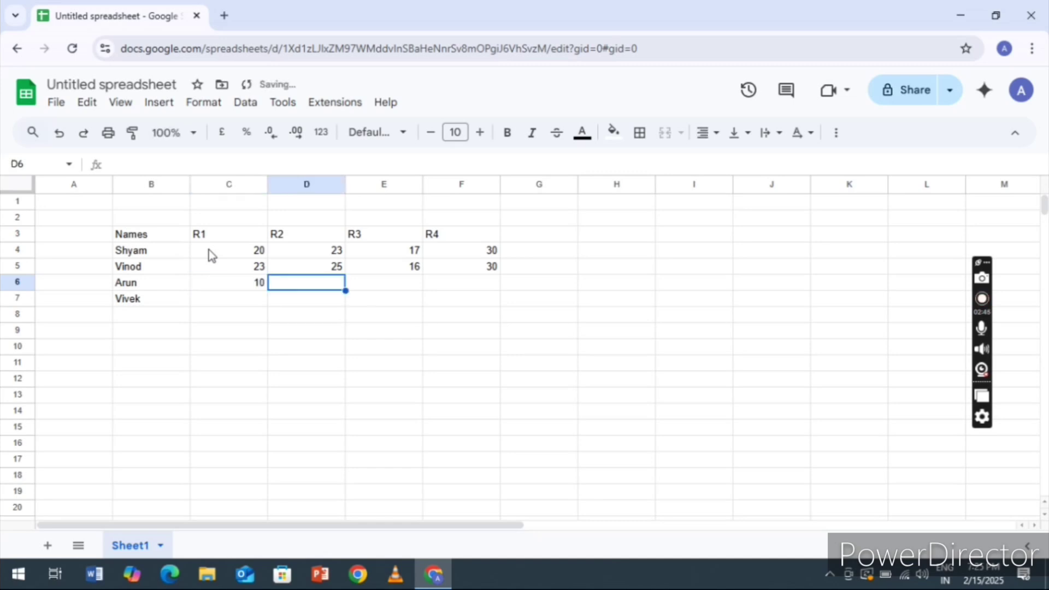
text(15)
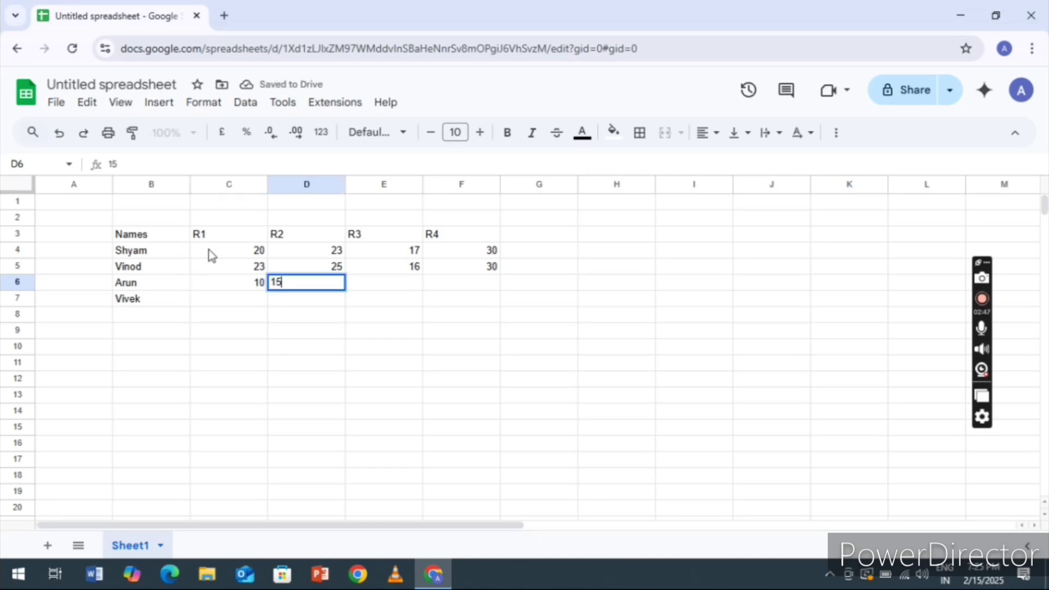
key(Tab)
text(2)
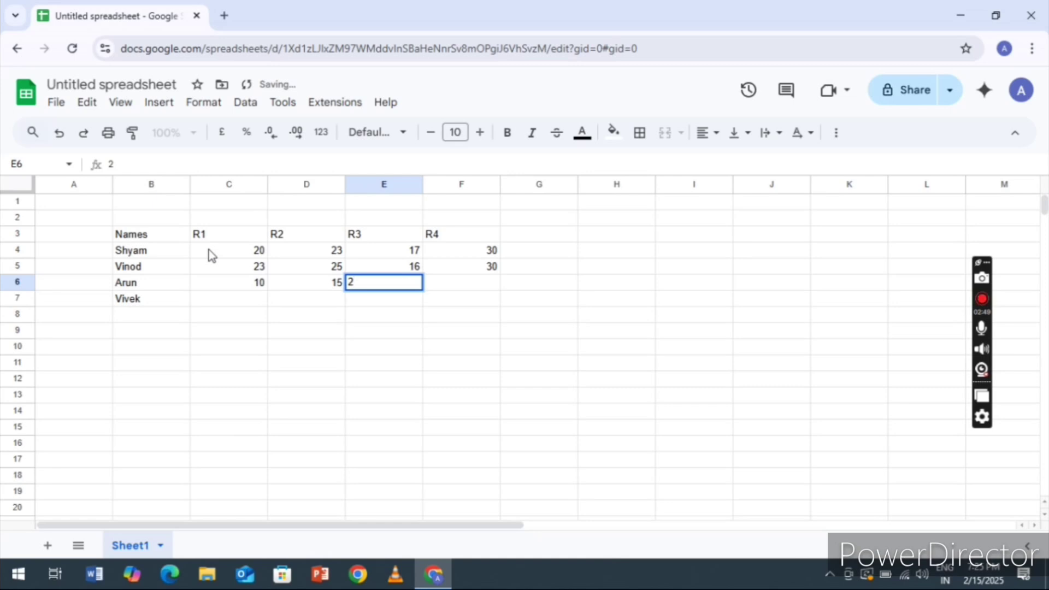
text(1)
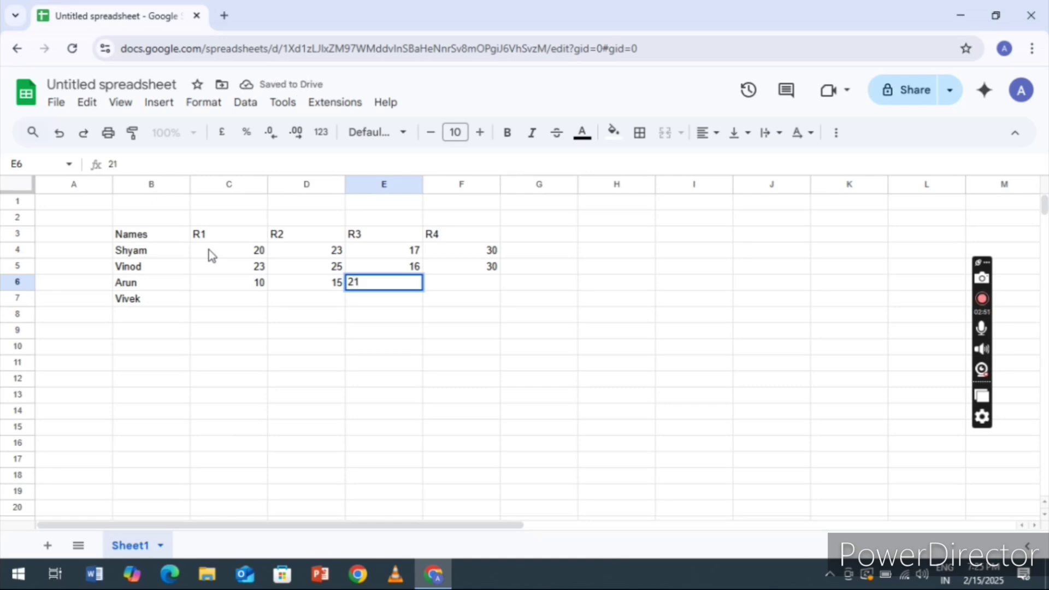
key(Tab)
text(25)
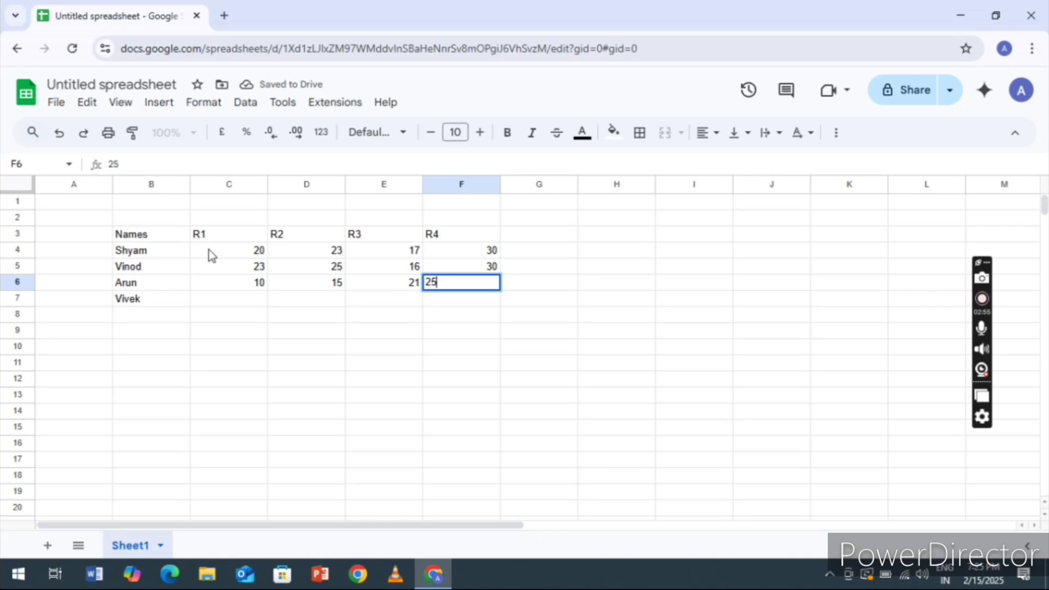
key(Return)
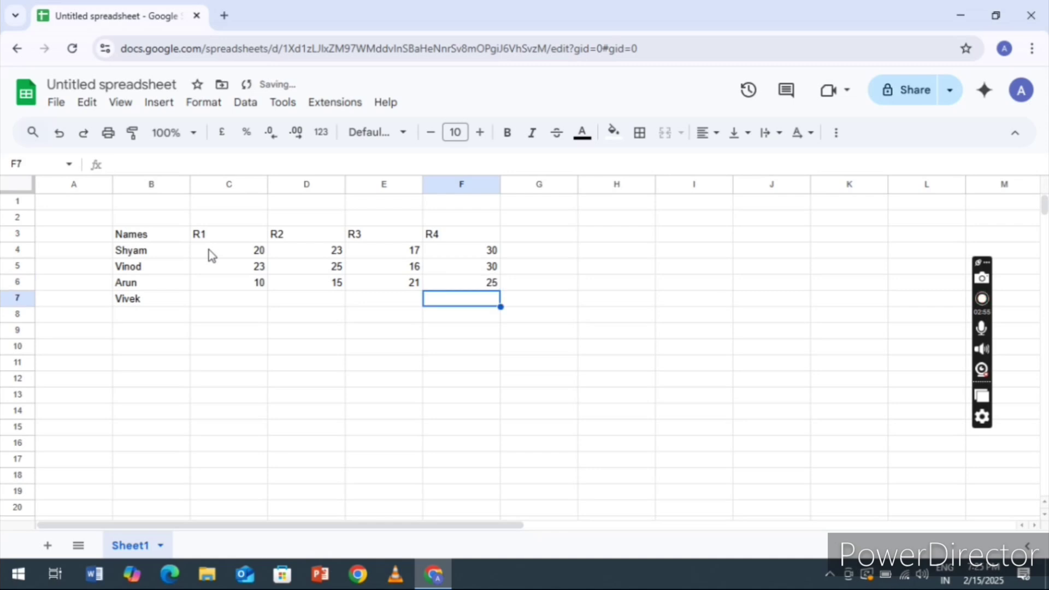
key(Left)
key(Left)
key(Left)
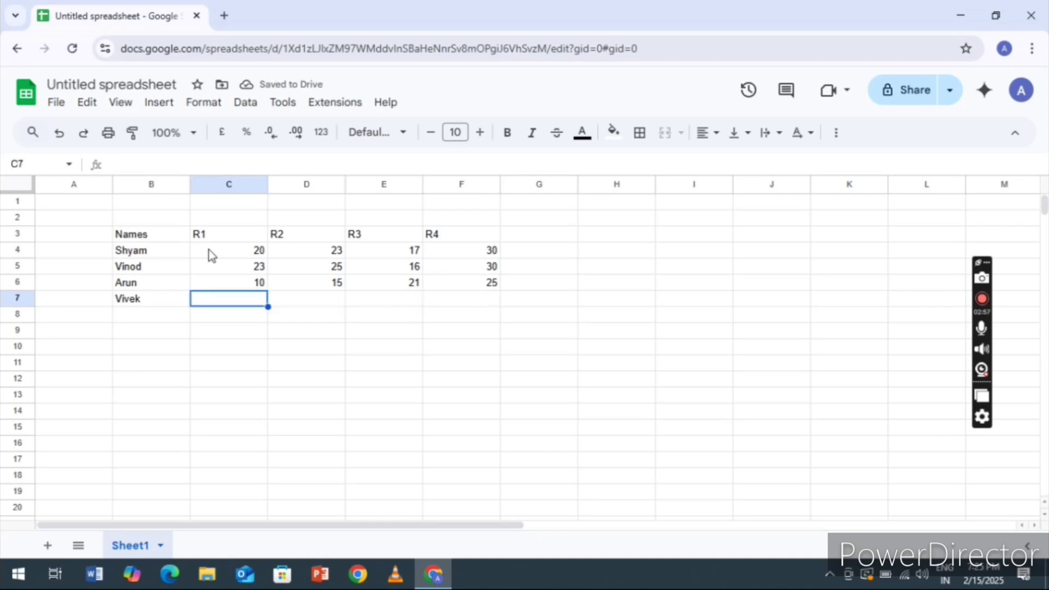
text(213)
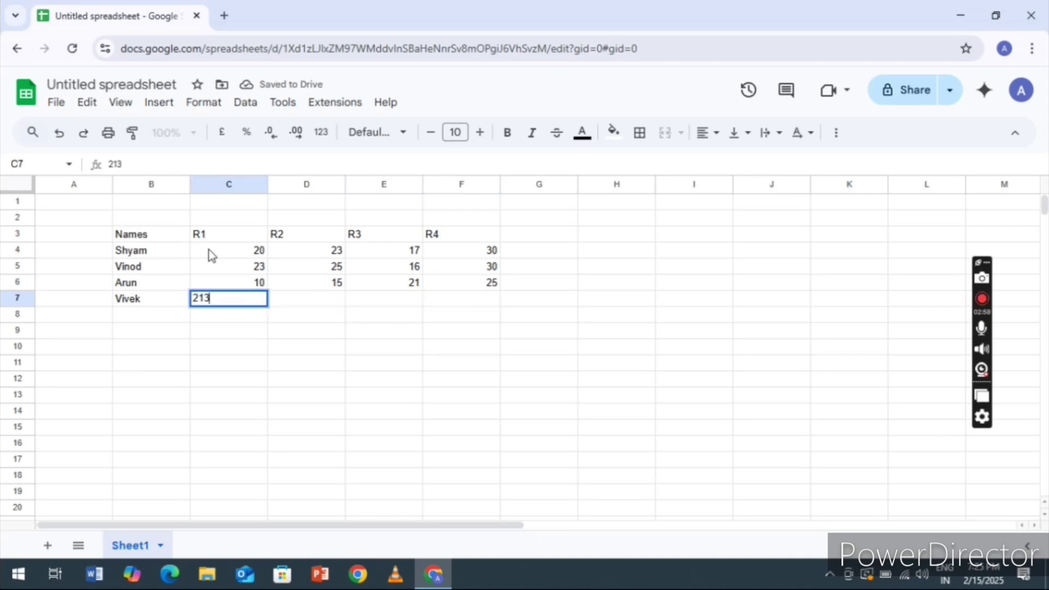
text(435)
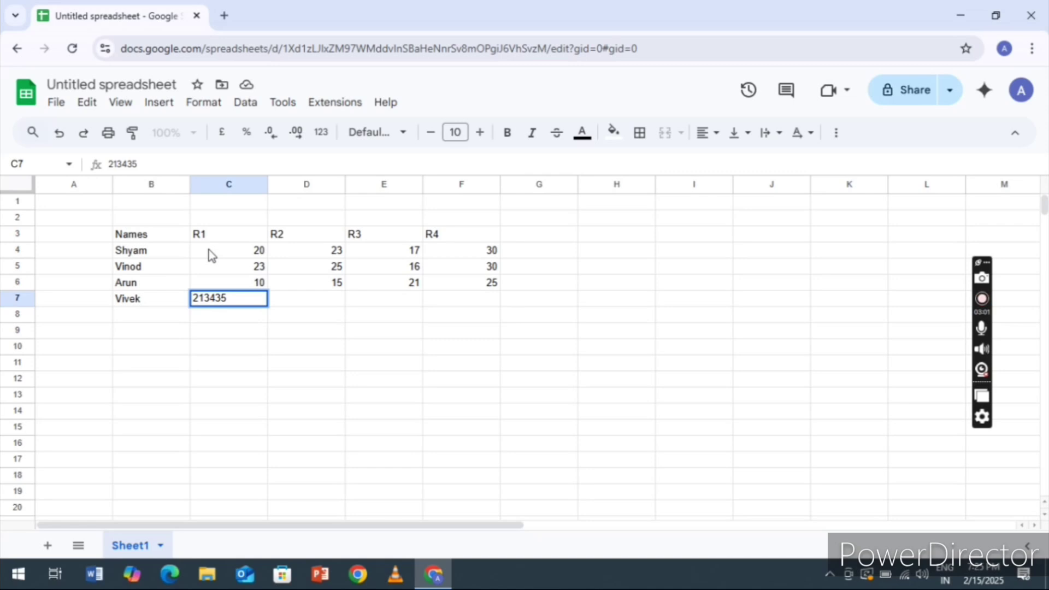
key(BackSpace)
key(BackSpace)
key(BackSpace)
key(BackSpace)
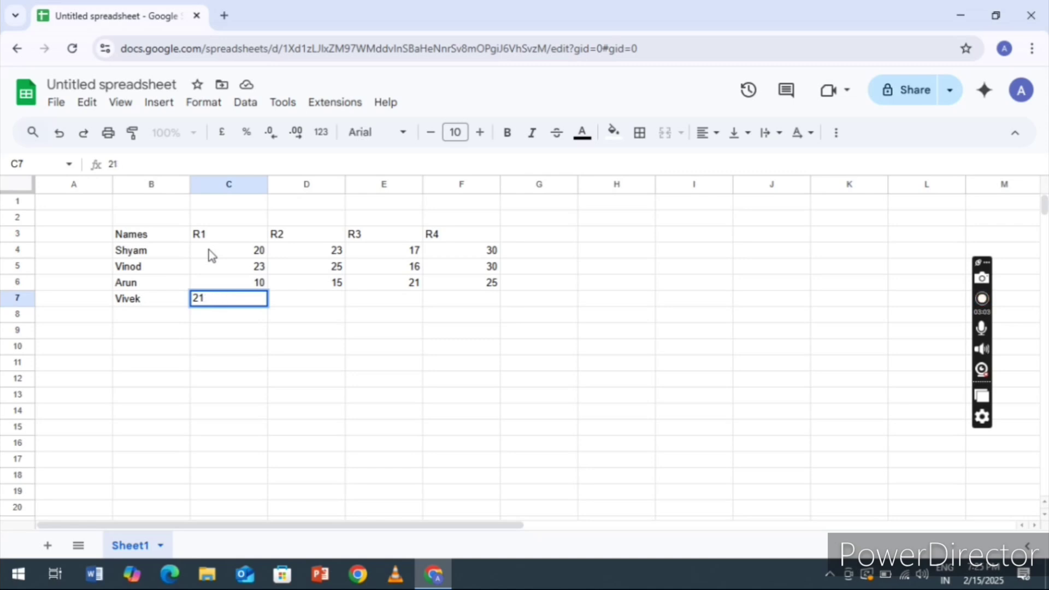
key(Tab)
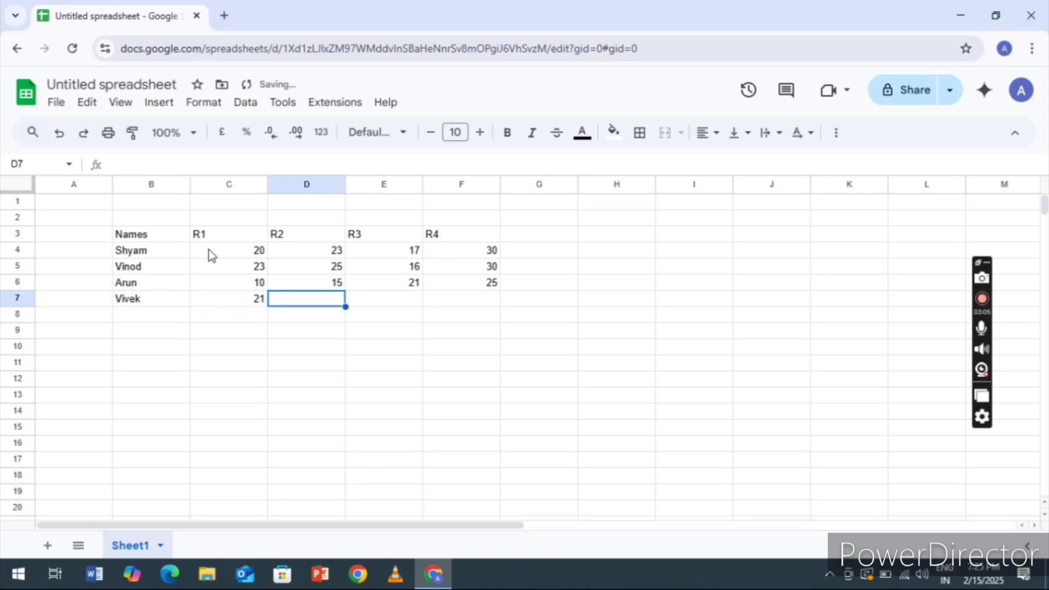
text(23)
key(Tab)
text(2)
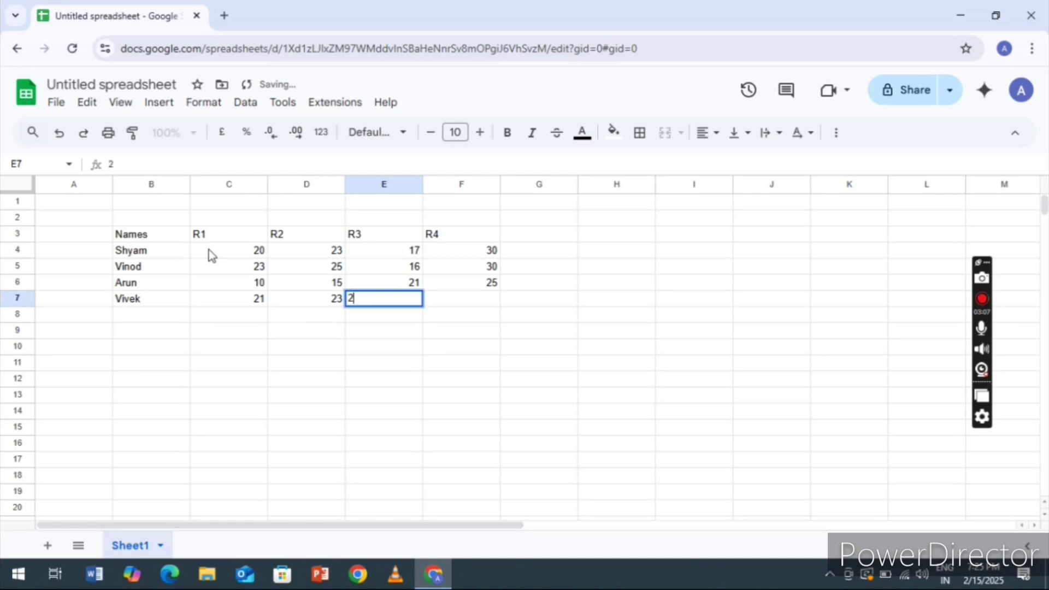
text(8)
key(Tab)
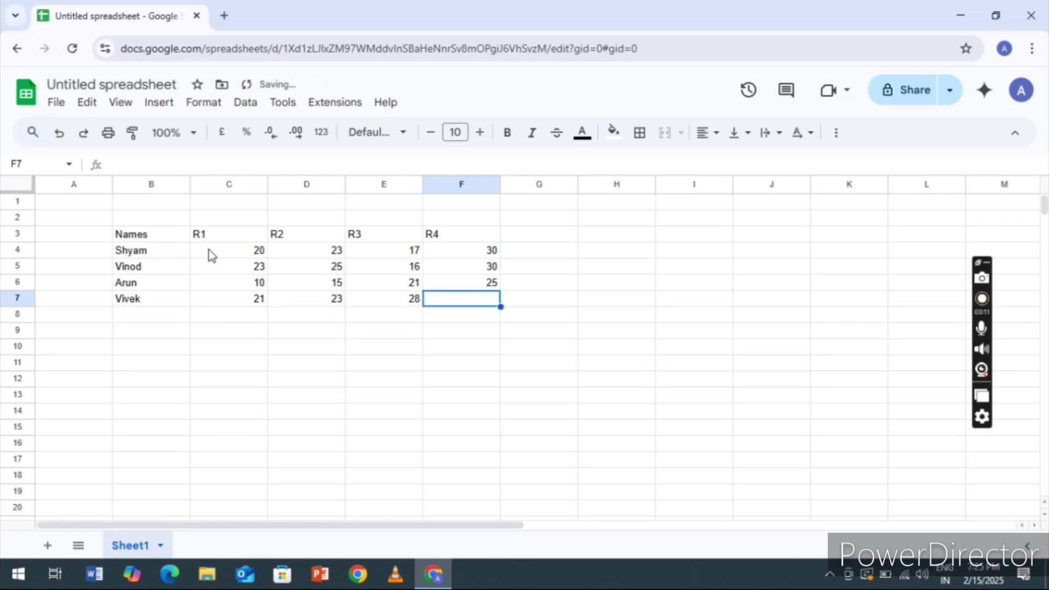
text(30)
key(Tab)
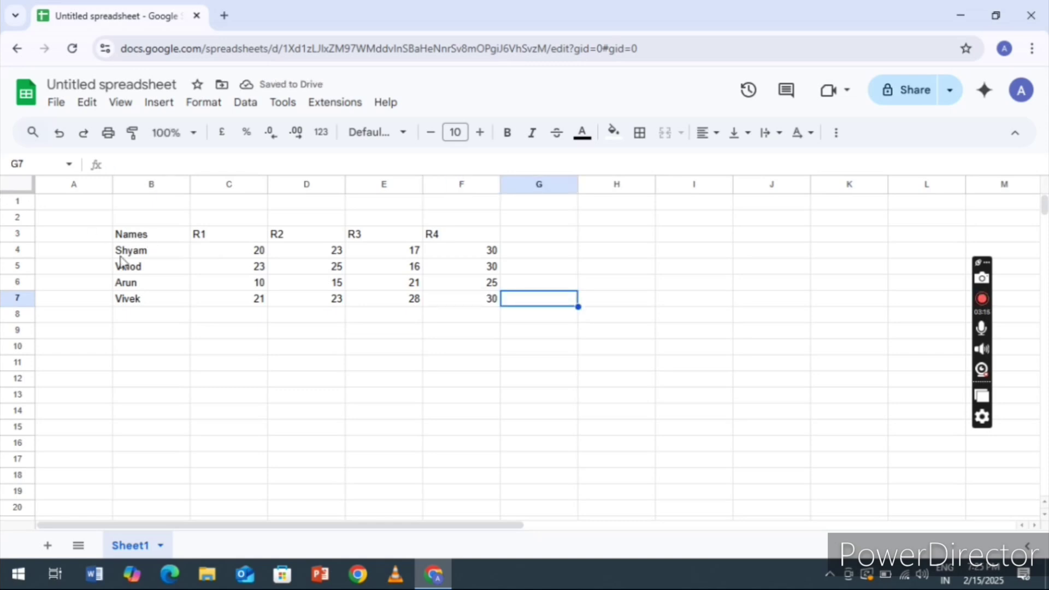
Step: Merge cells B2:F2 and type the title 'Online Game Scores' into the merged cell
click(176, 217)
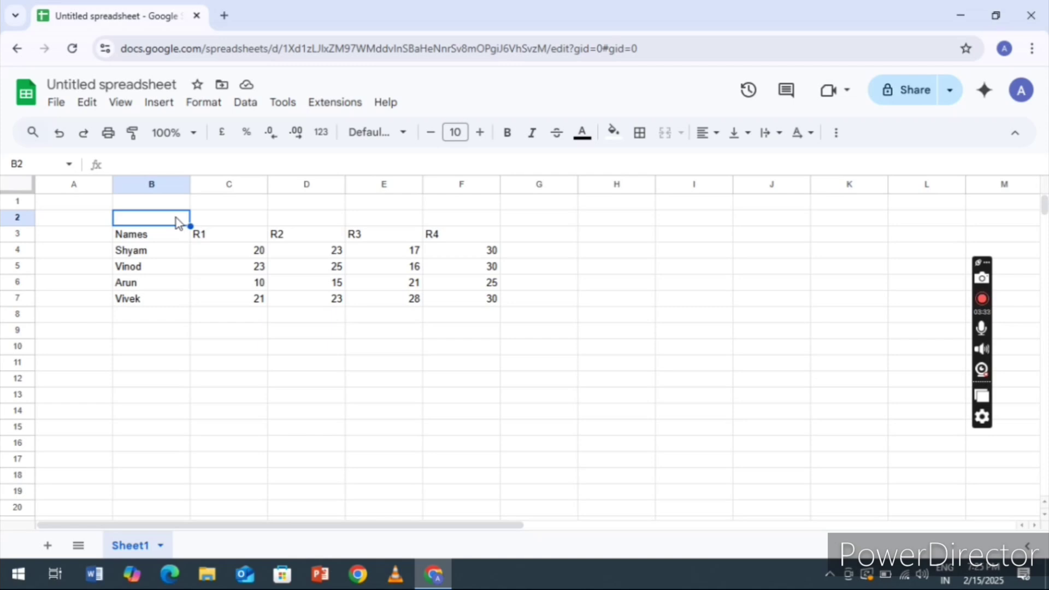
key(shift+Right)
key(shift+Right)
key(shift+Right)
key(shift+Right)
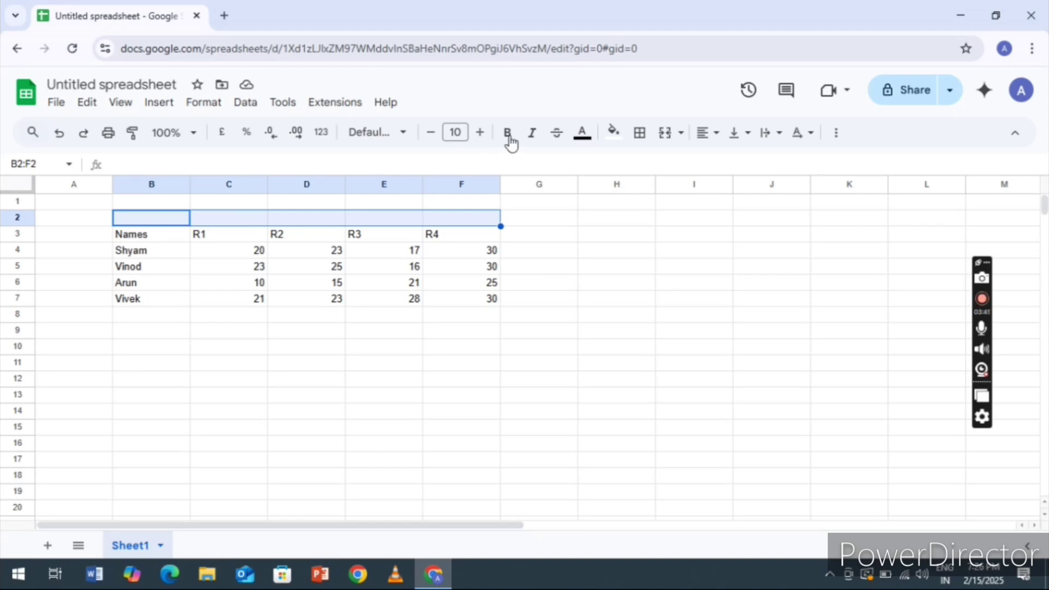
click(667, 136)
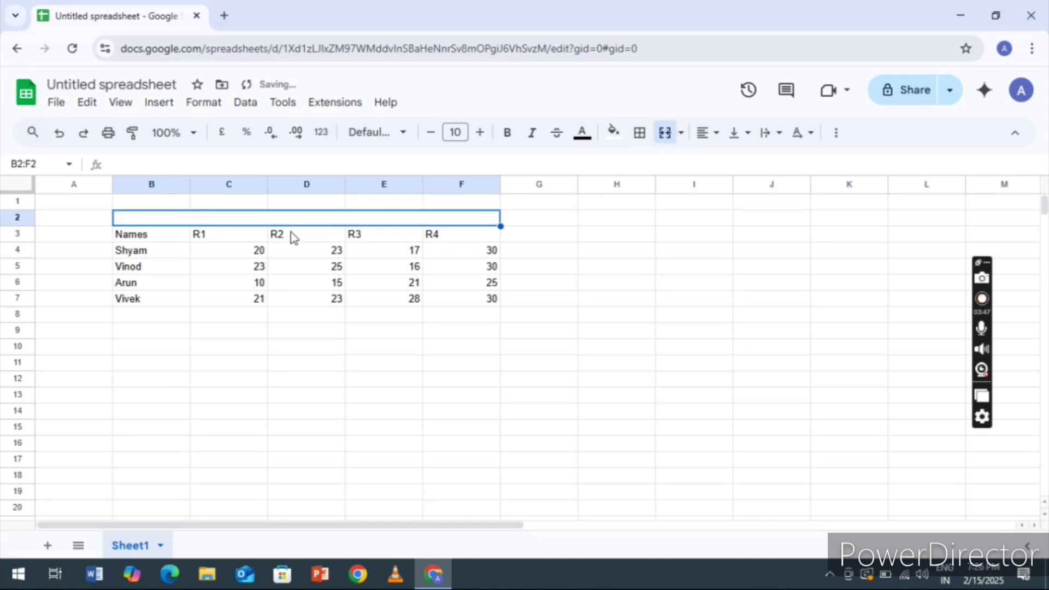
text(Online )
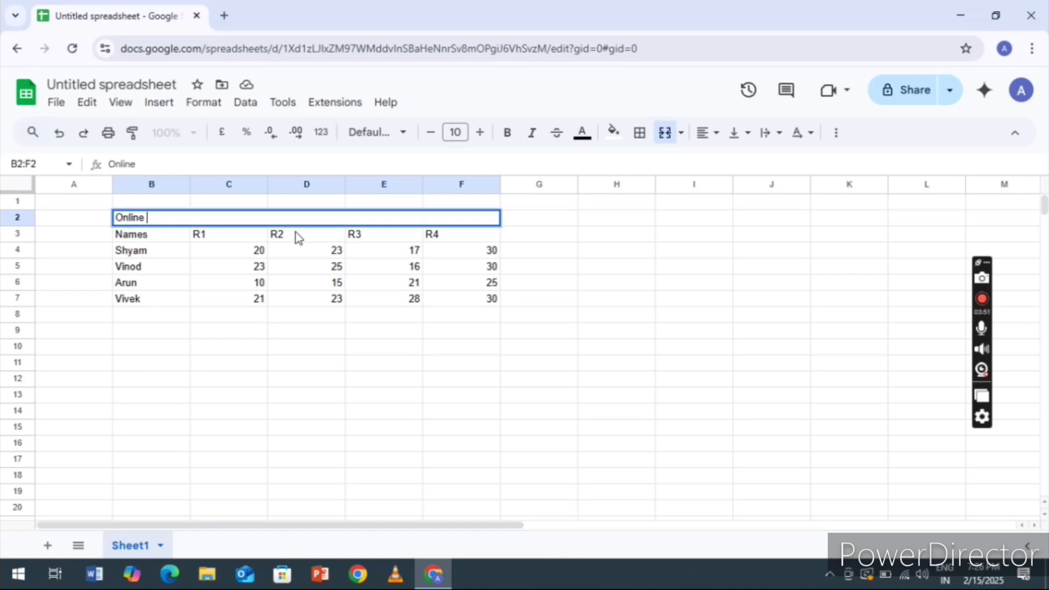
text(Game Scores)
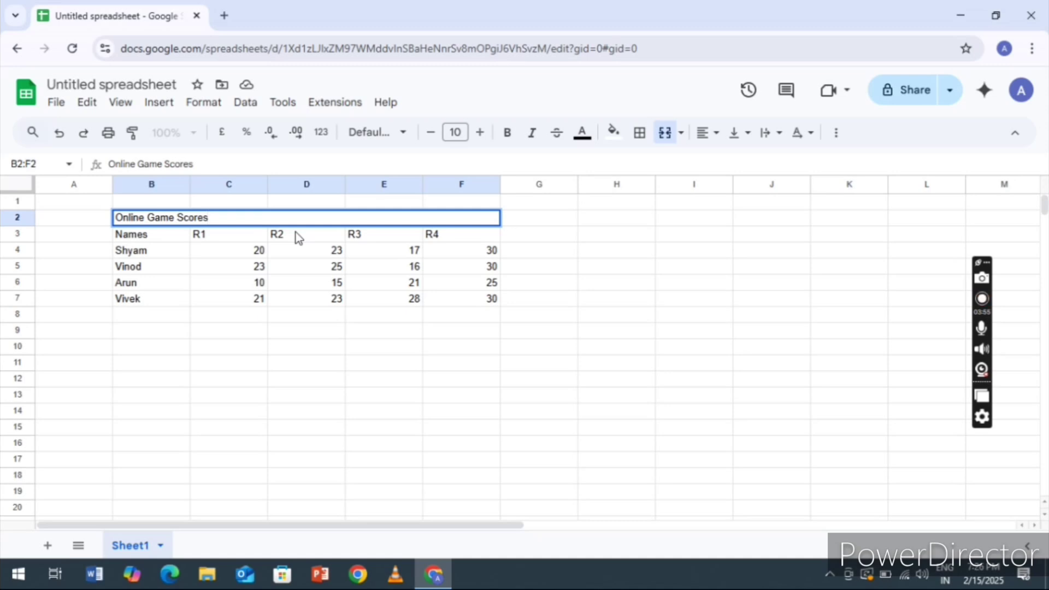
key(Return)
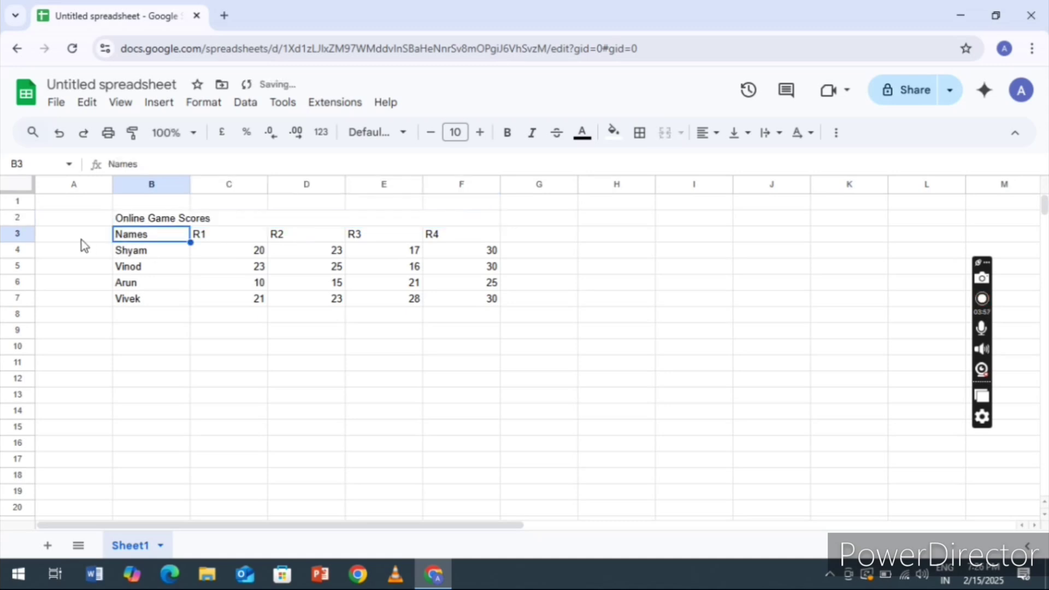
Step: Add the heading 'Sr No.' in A3 with serial numbers 1 to 4 in A4:A7
click(80, 240)
text(Sr)
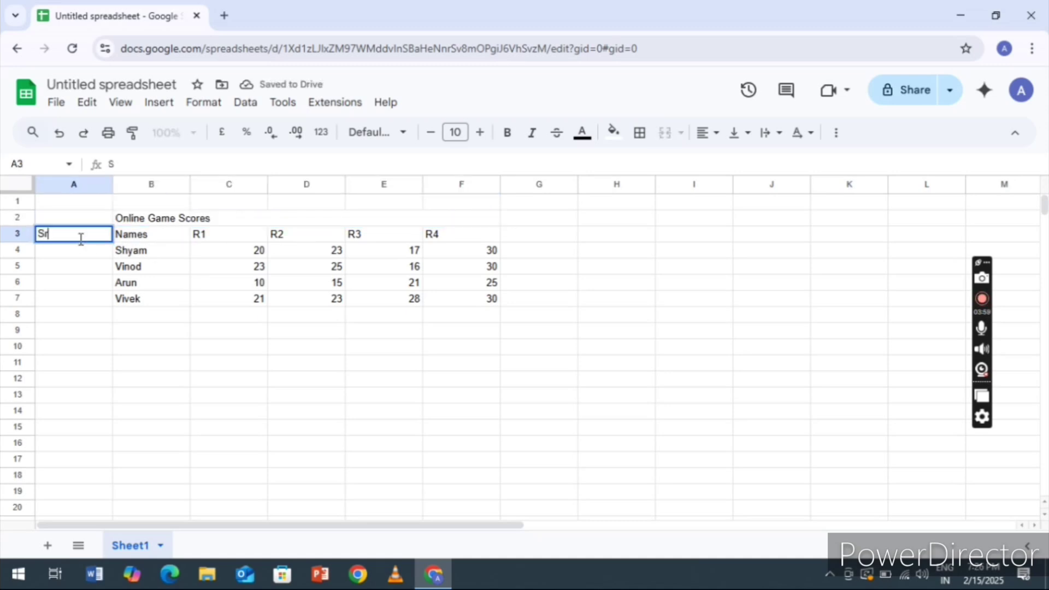
text( N)
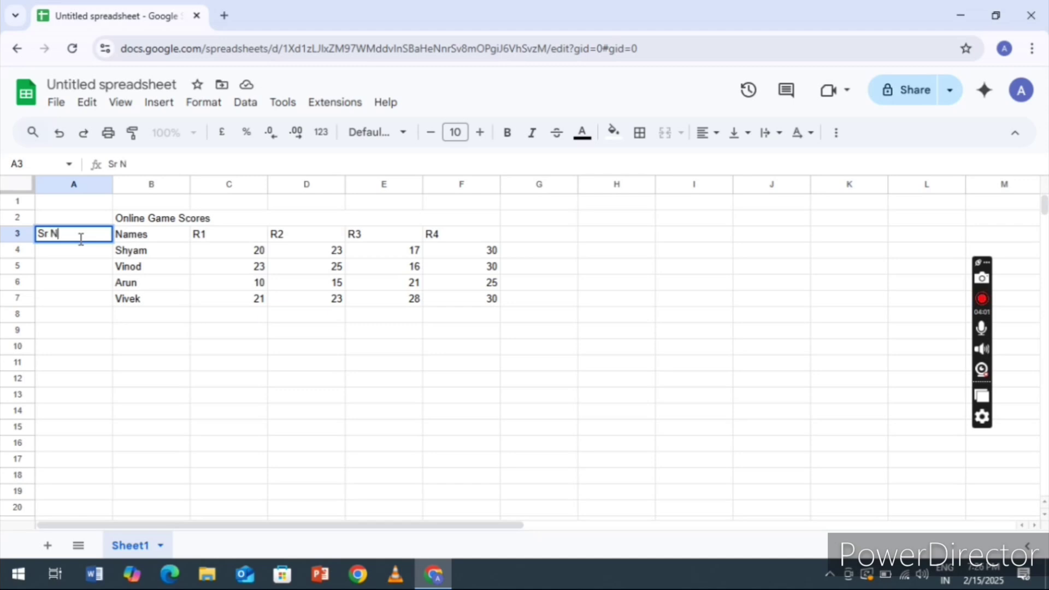
text(o.)
key(Return)
text(1)
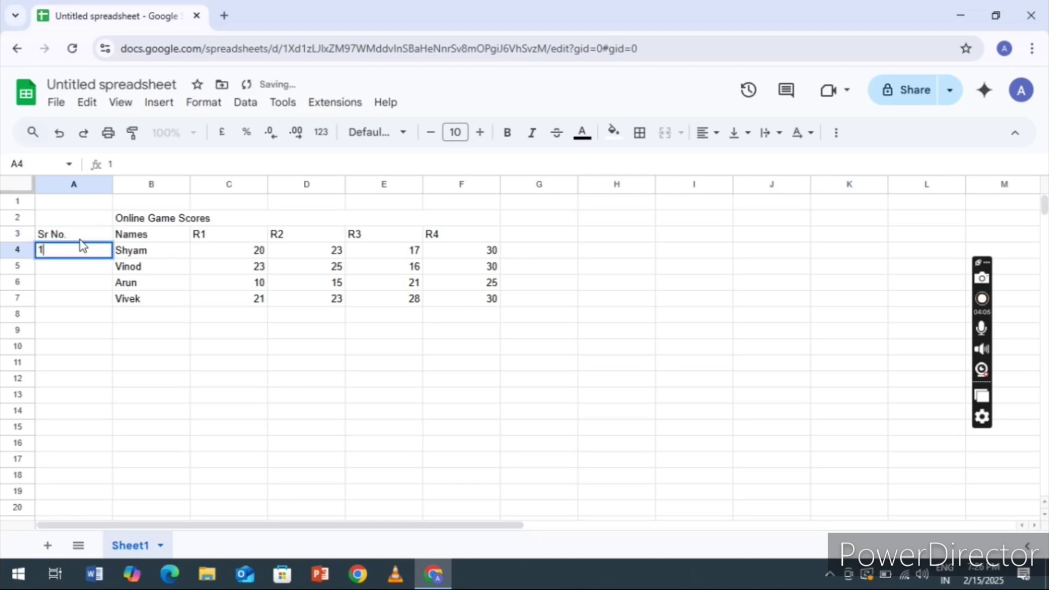
key(Return)
text(2)
key(Return)
key(Return)
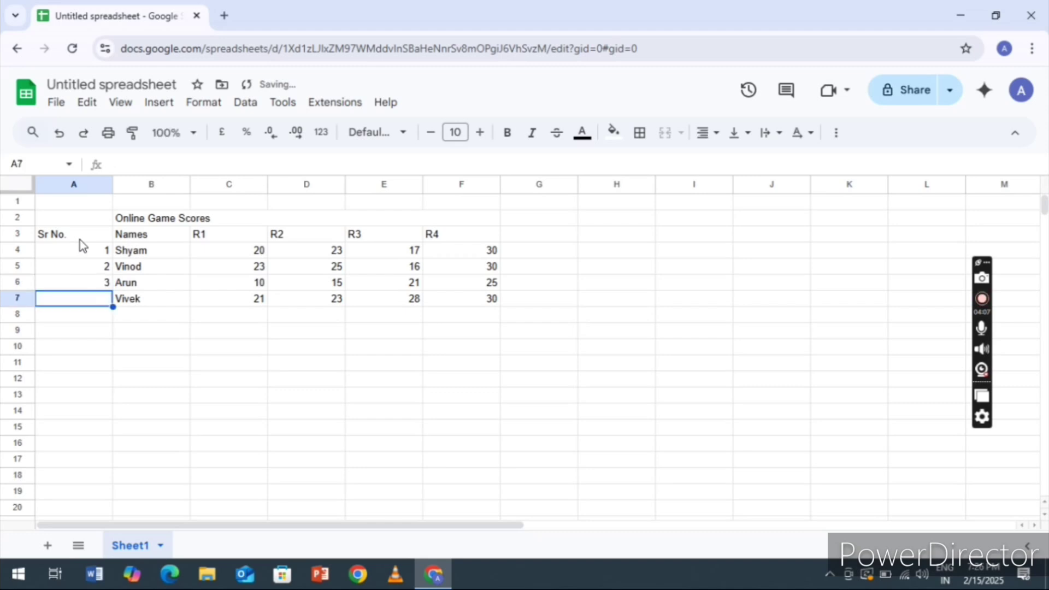
text(4)
key(Return)
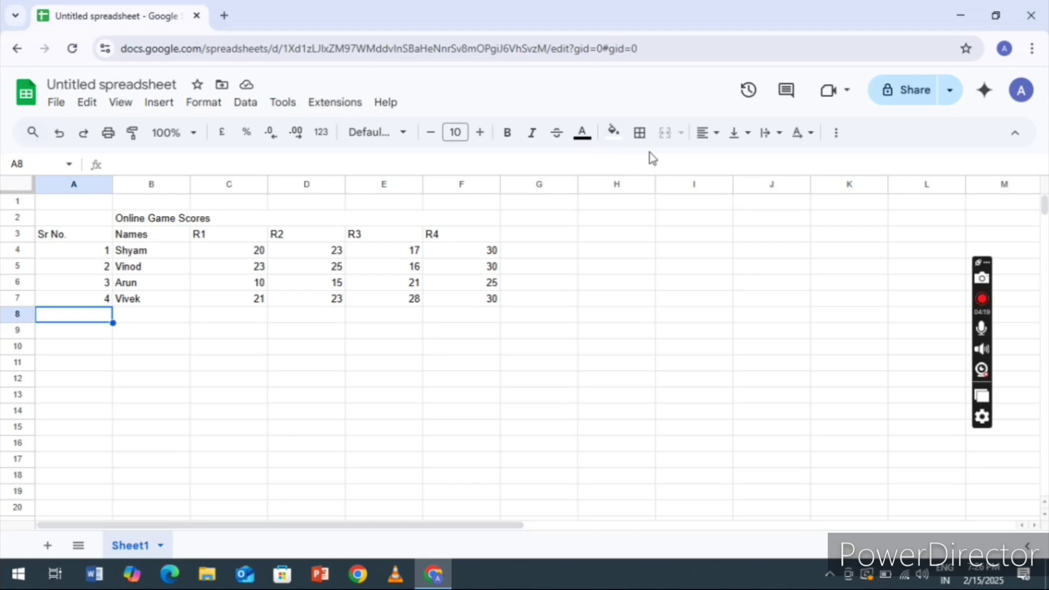
Step: Select A2:K7 and apply All borders to every cell of the range
click(75, 221)
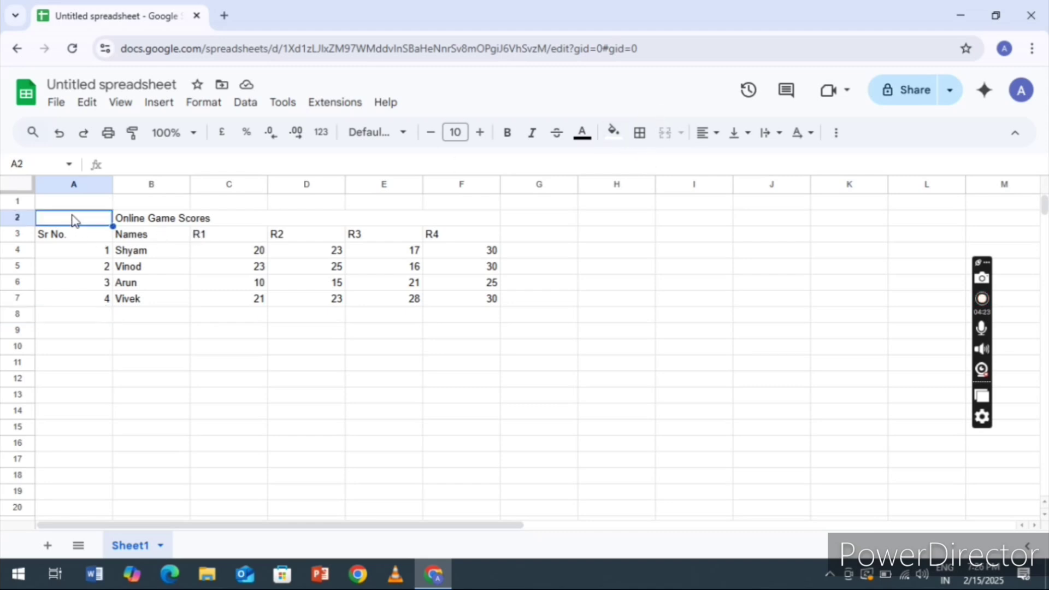
key(shift+Right)
key(shift+Right)
key(shift+Right)
key(shift+Right)
key(shift+Right)
key(shift+Right)
key(shift+Right)
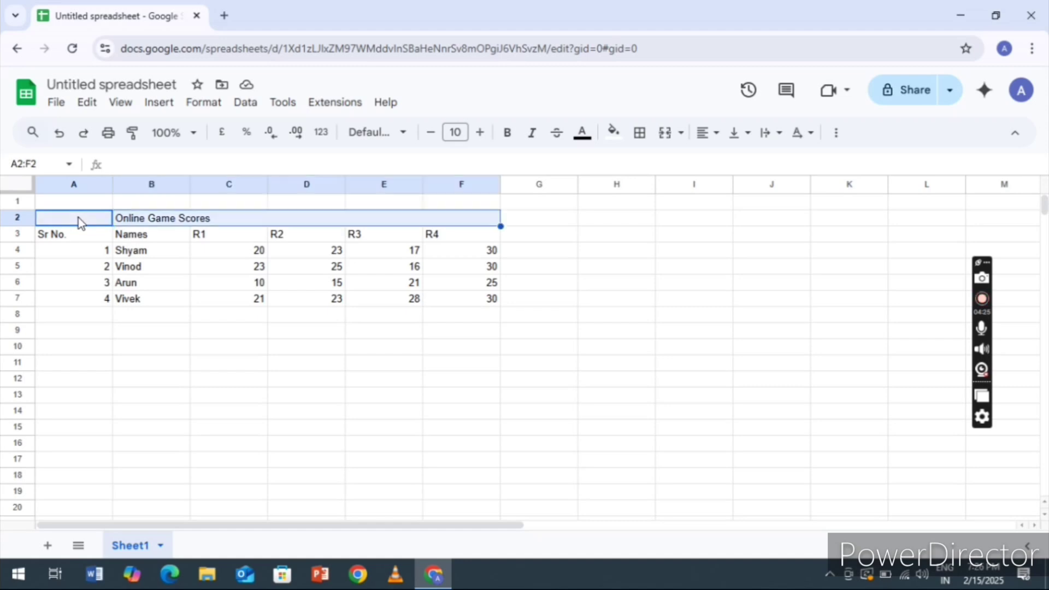
key(shift+Right)
key(shift+Right)
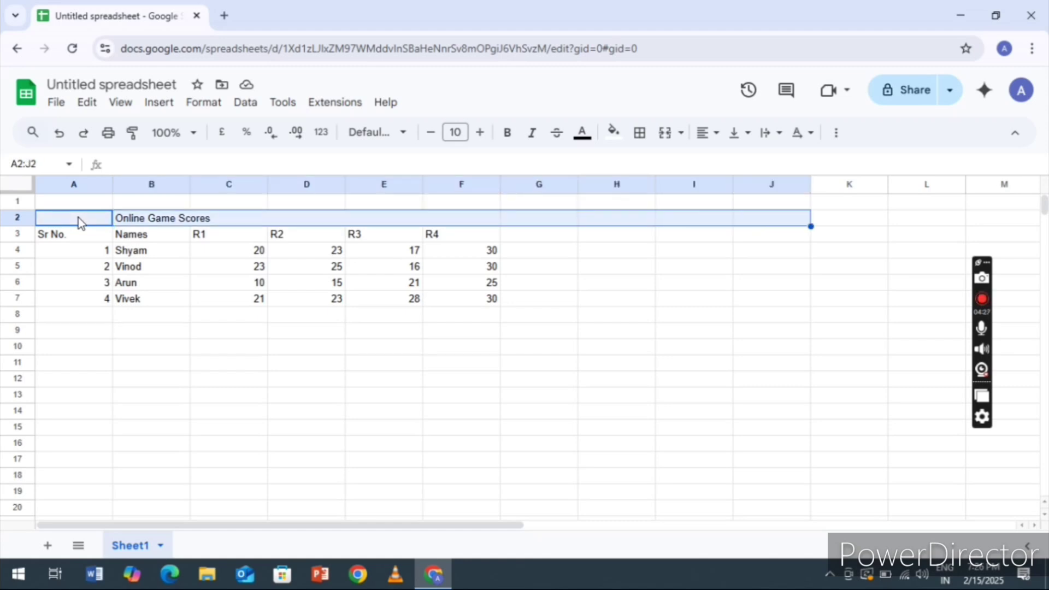
key(shift+Right)
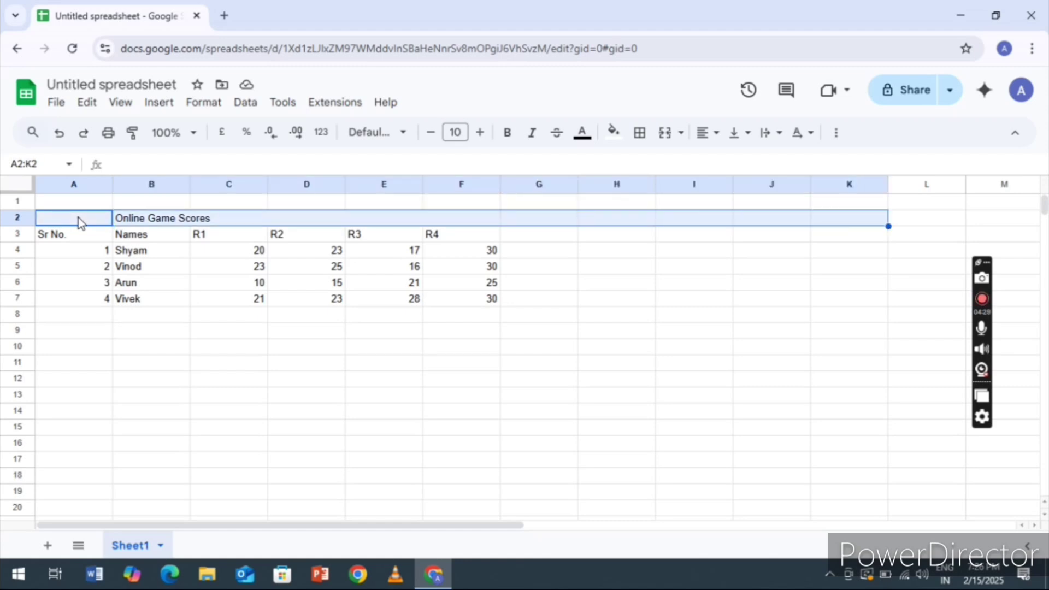
key(shift+Down)
key(shift+Down)
key(shift+Down)
key(shift+Down)
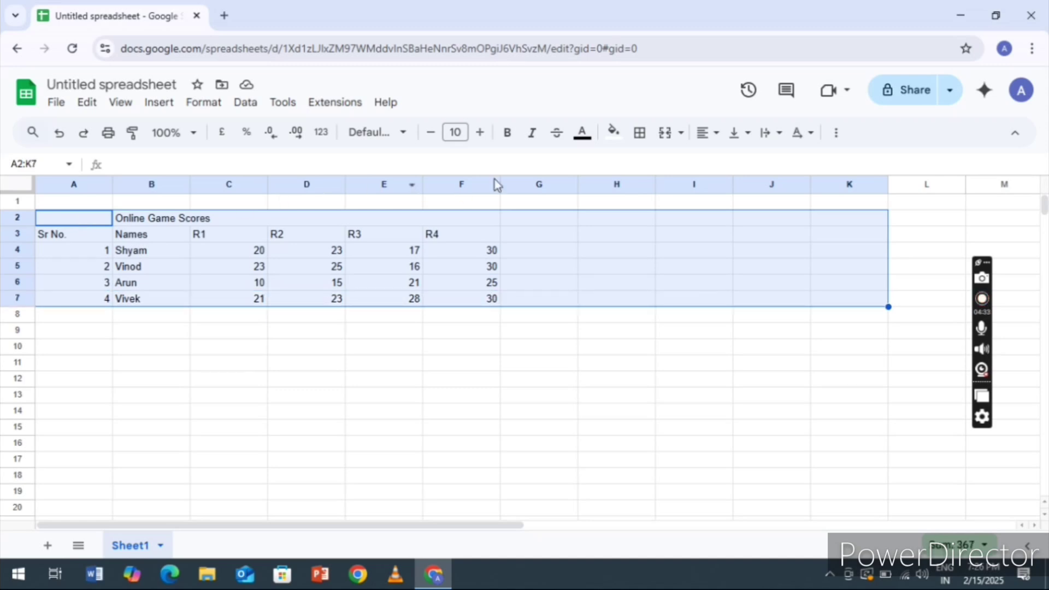
click(640, 134)
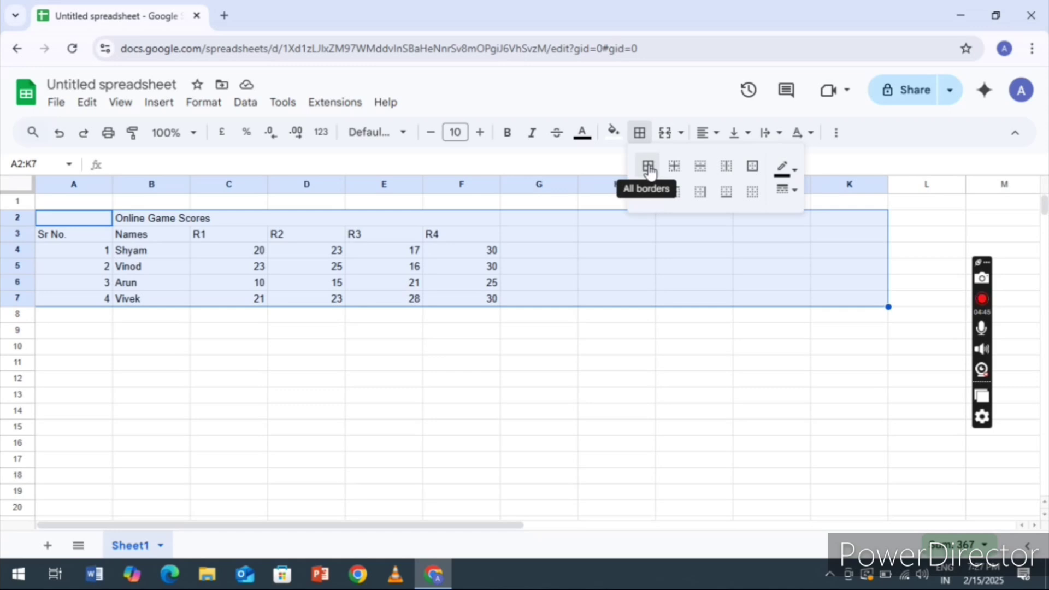
click(649, 166)
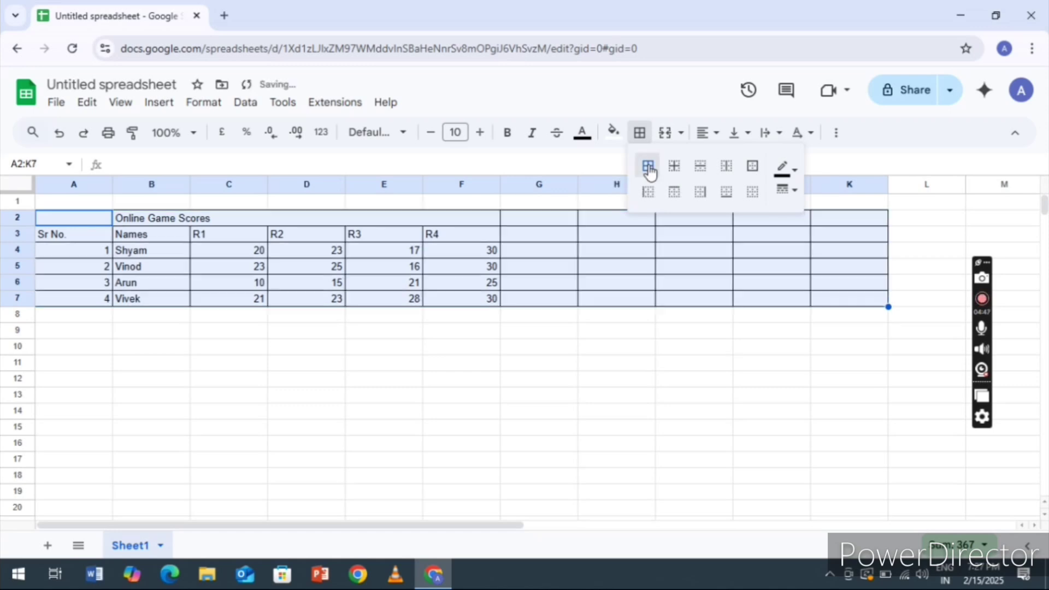
click(549, 242)
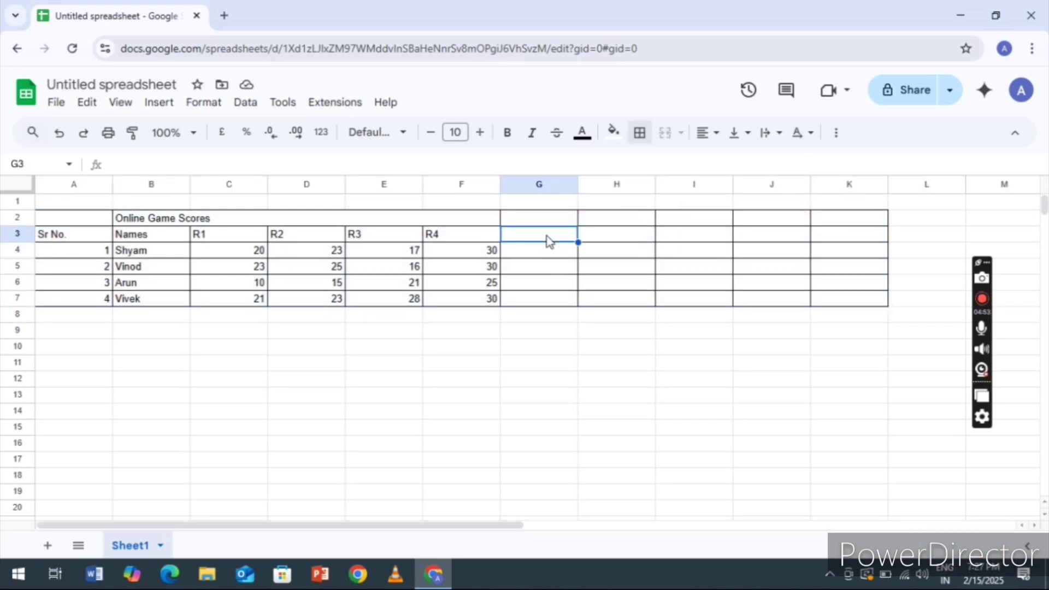
Step: Type the headings Total, Maximum, Minimum, Average and Count into G3:K3
text(Tota)
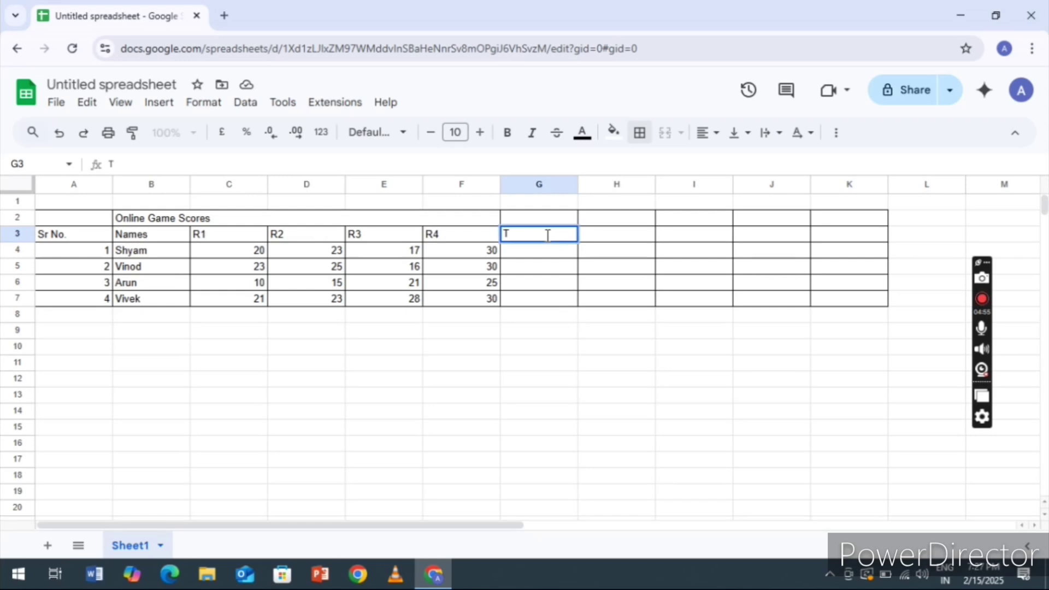
text(l)
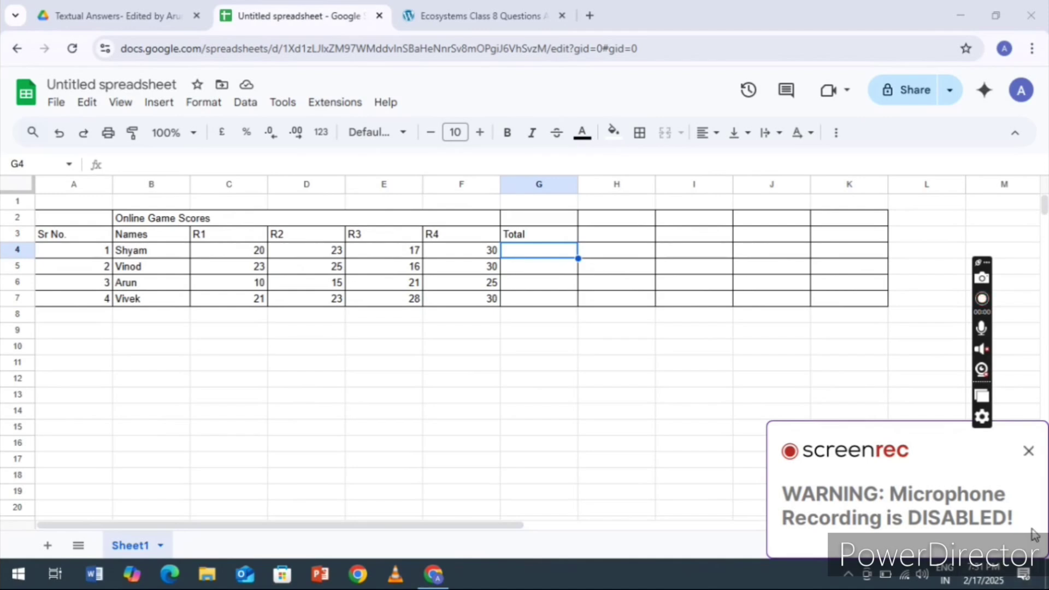
click(614, 235)
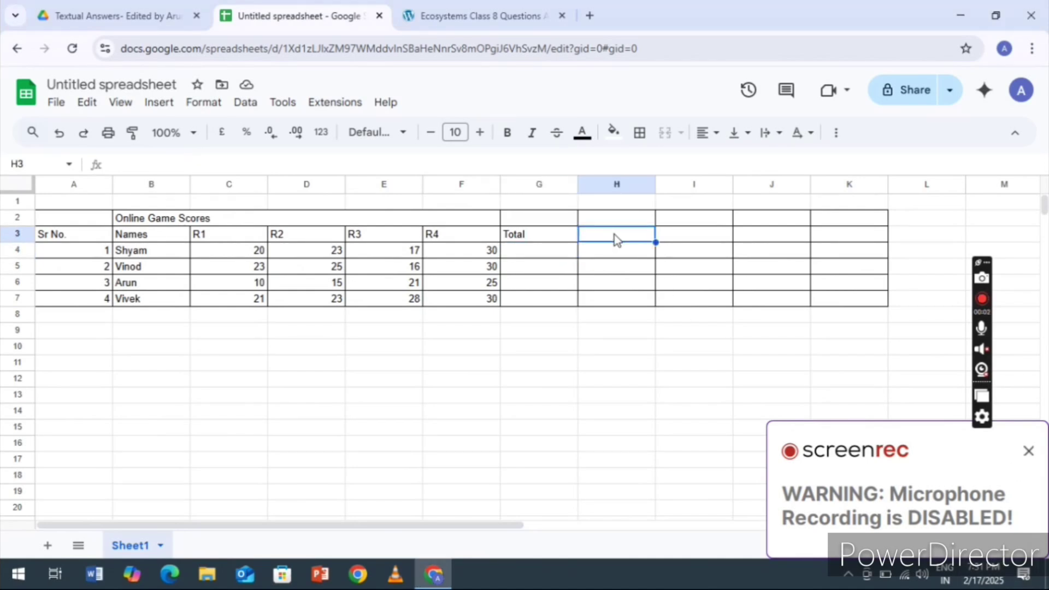
text(Maxi)
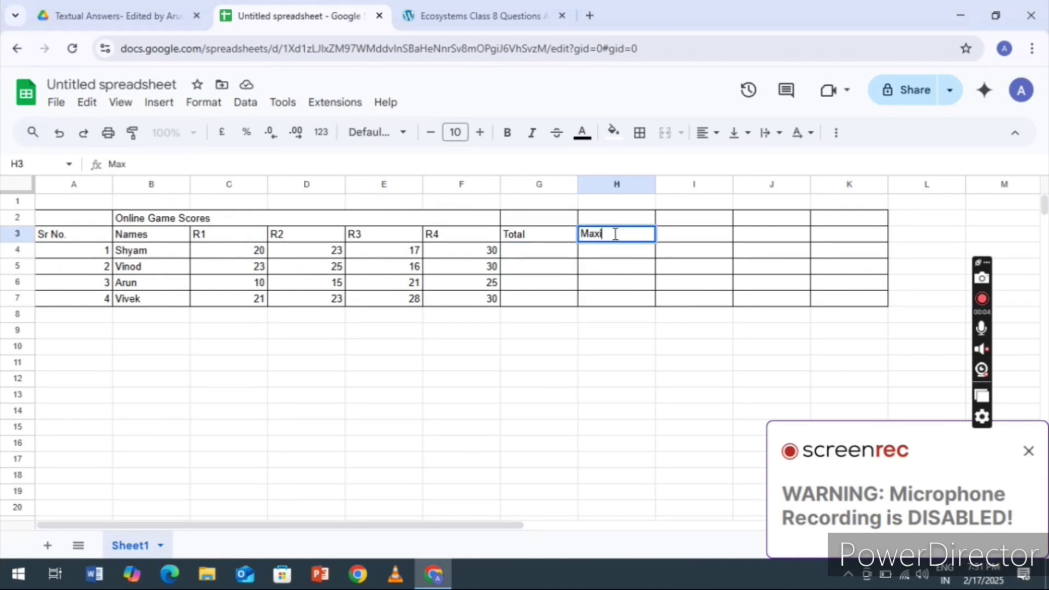
text(mum)
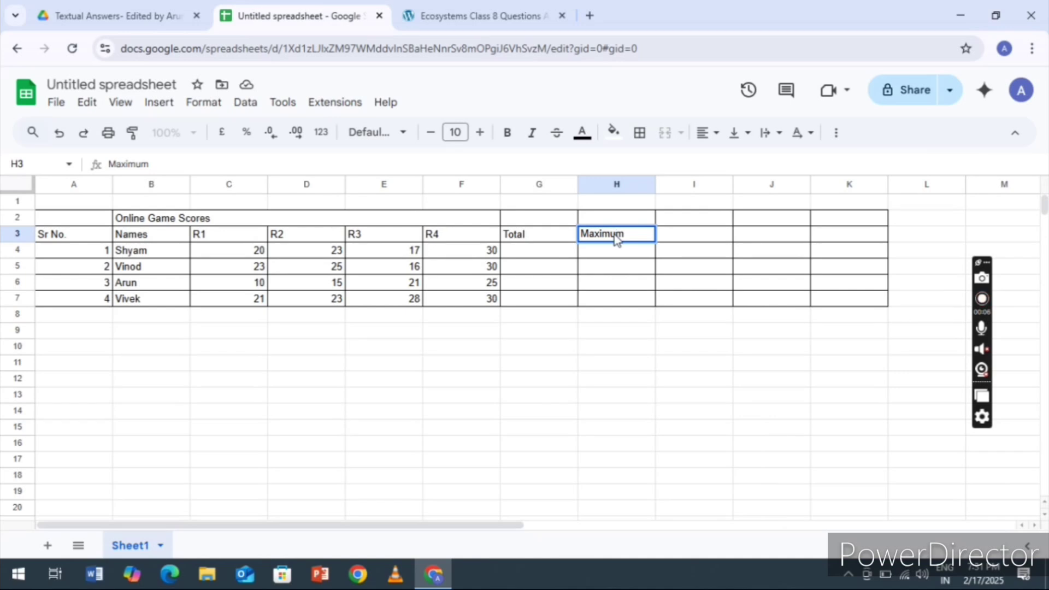
key(Tab)
text(Minimu)
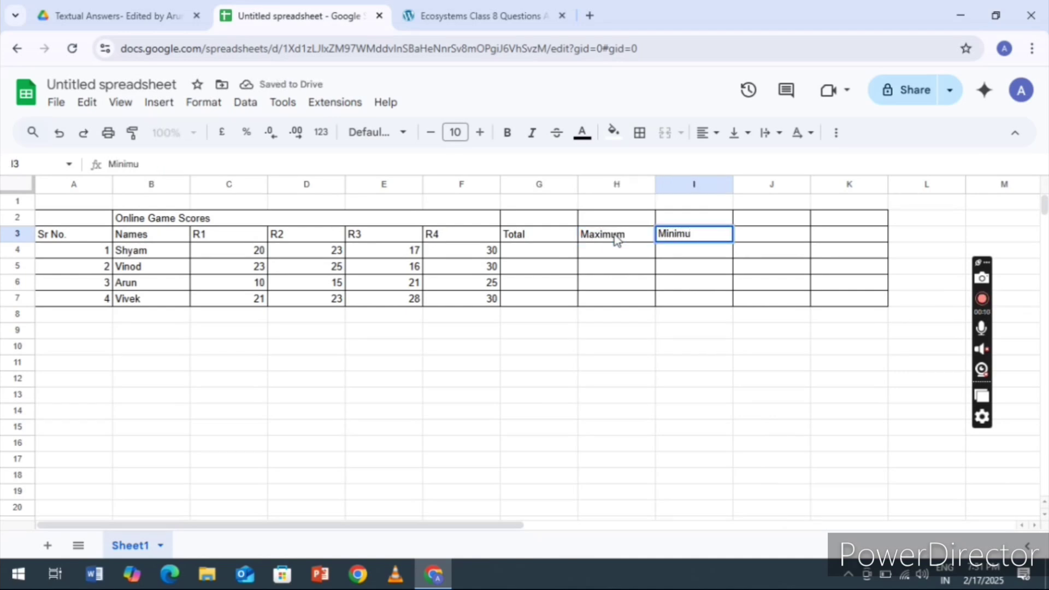
text(m)
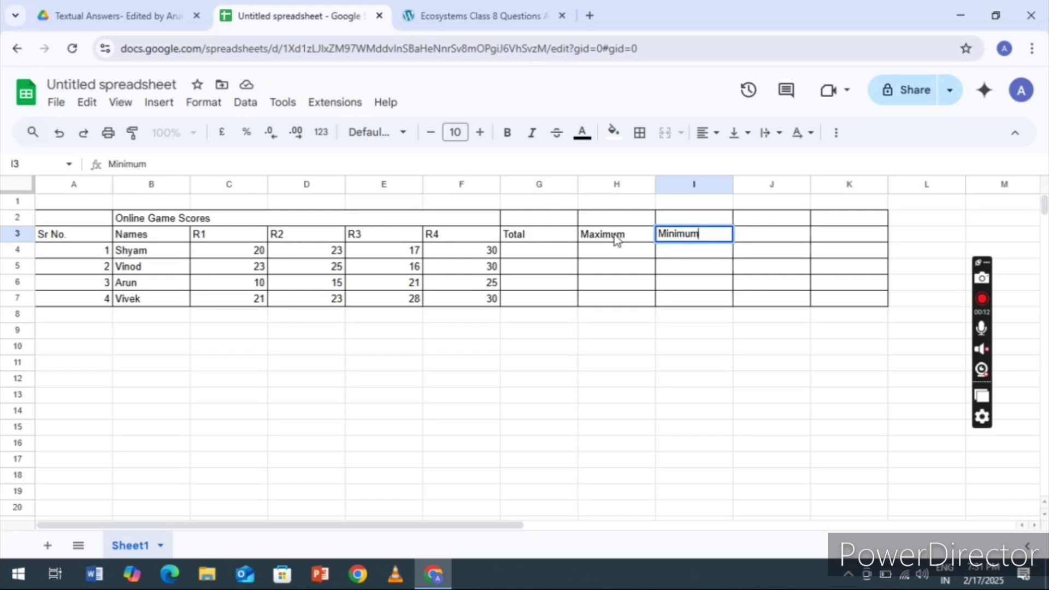
key(Tab)
text(Av)
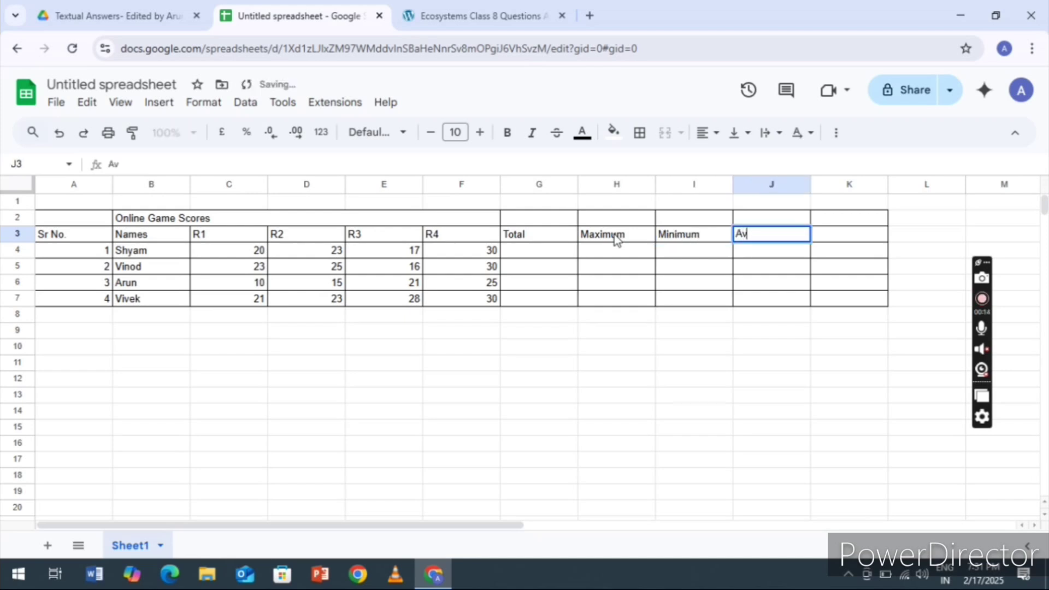
text(erage)
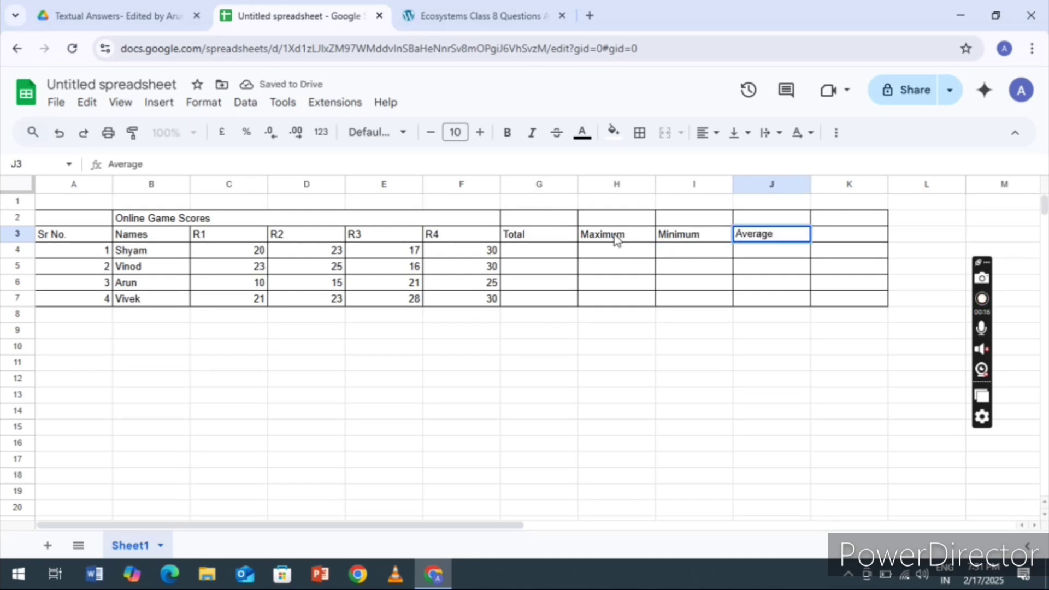
key(Tab)
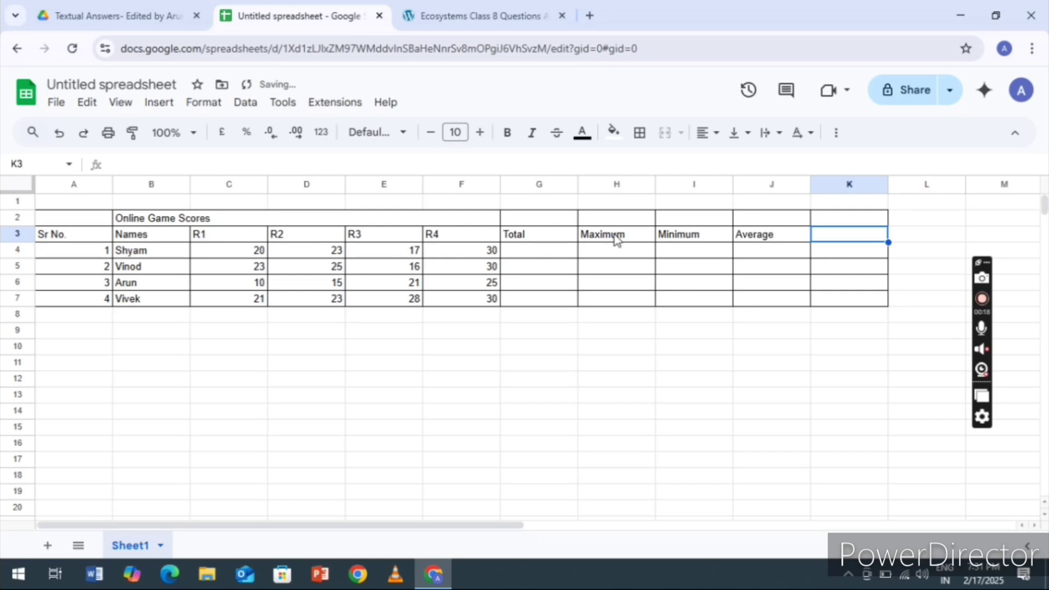
text(Count)
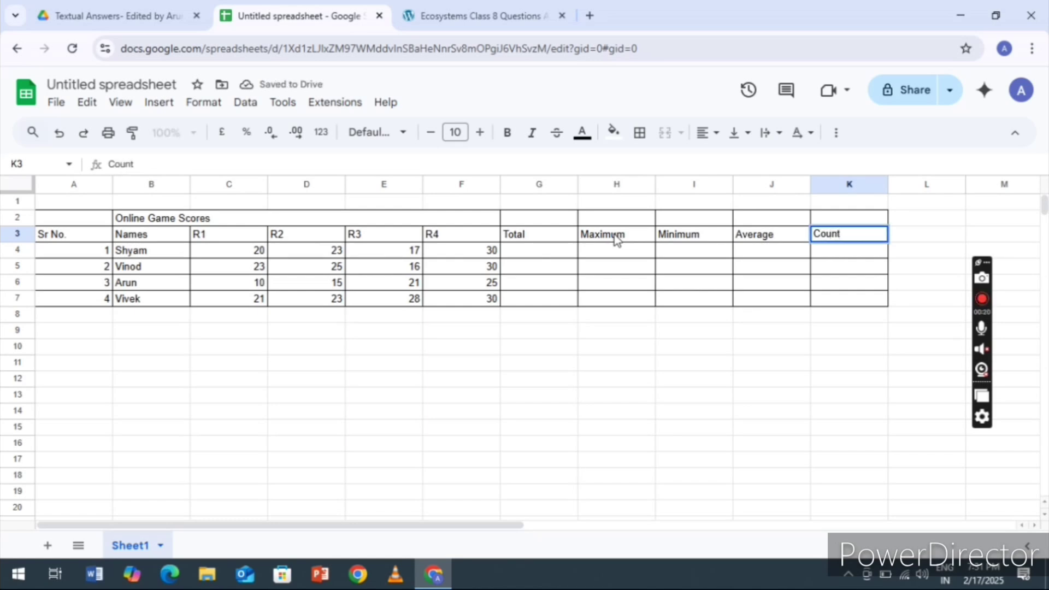
click(529, 257)
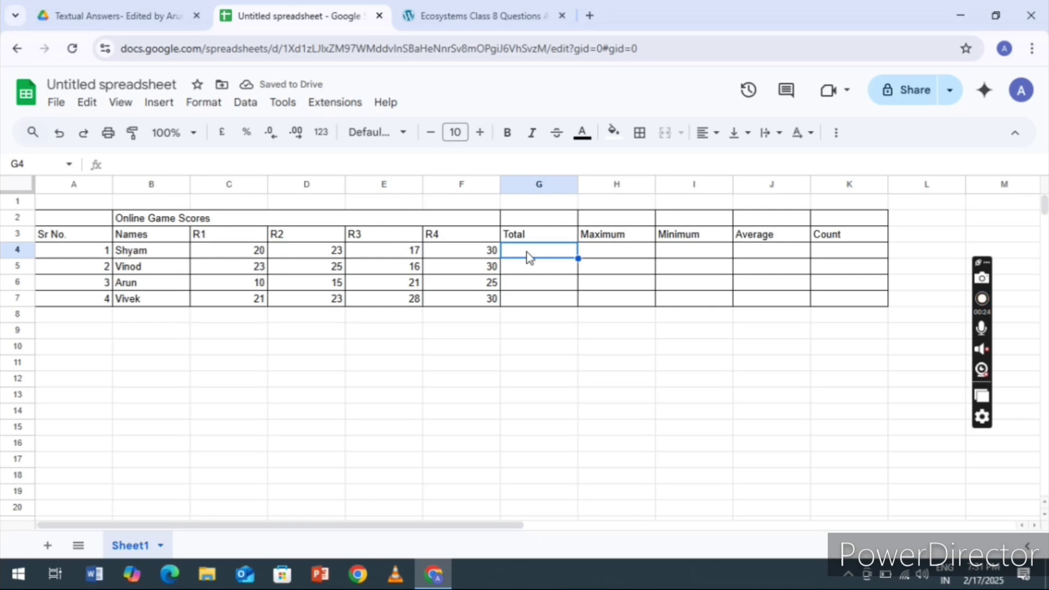
Step: Enter =SUM(C4:F4) in G4 and paste it into G5:G7, giving totals 90, 94, 71, 102
text(=S)
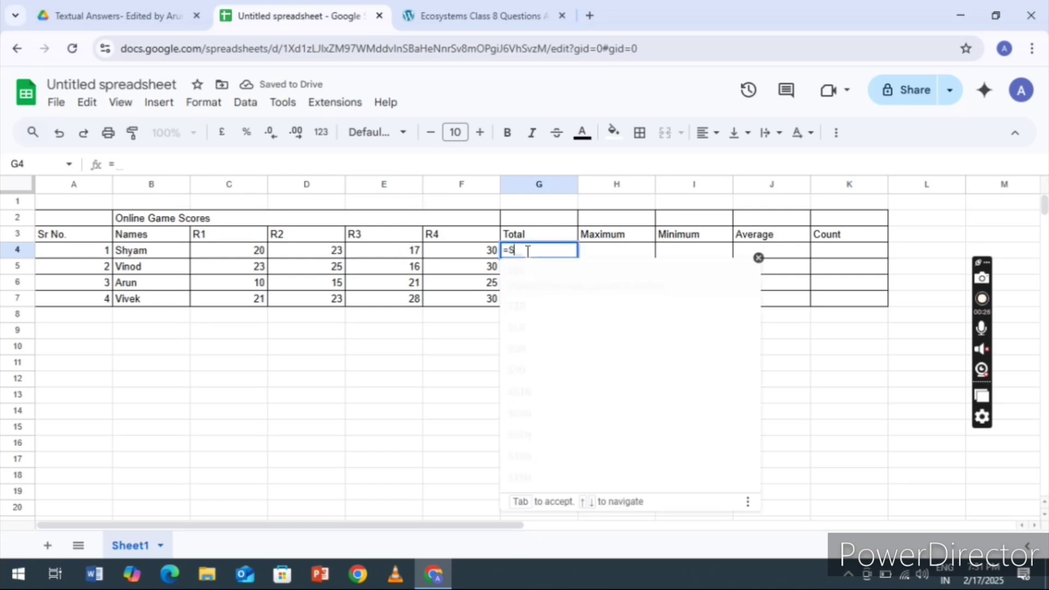
text(UM)
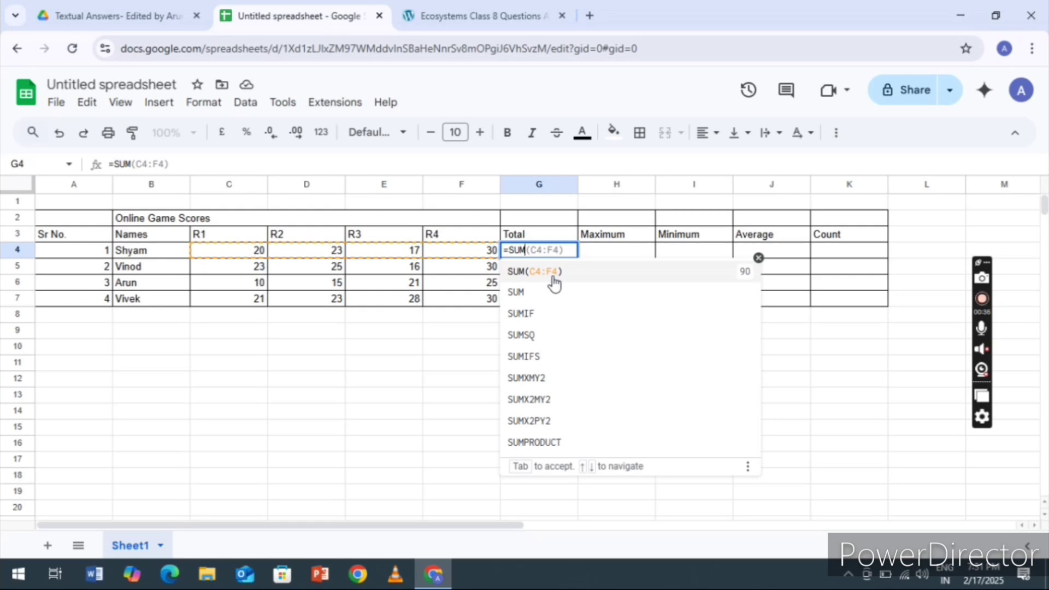
click(558, 277)
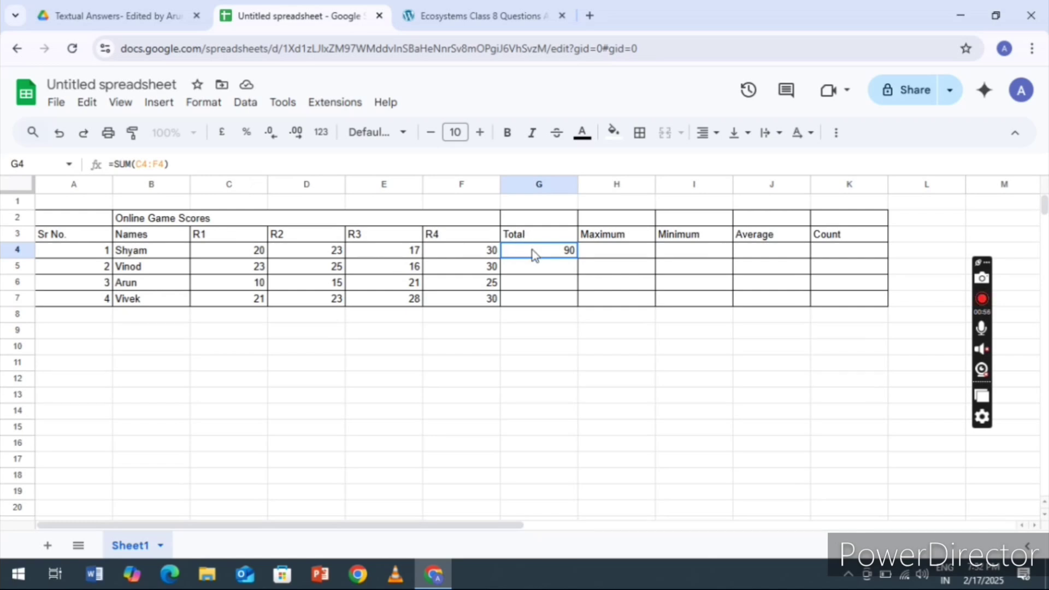
key(Return)
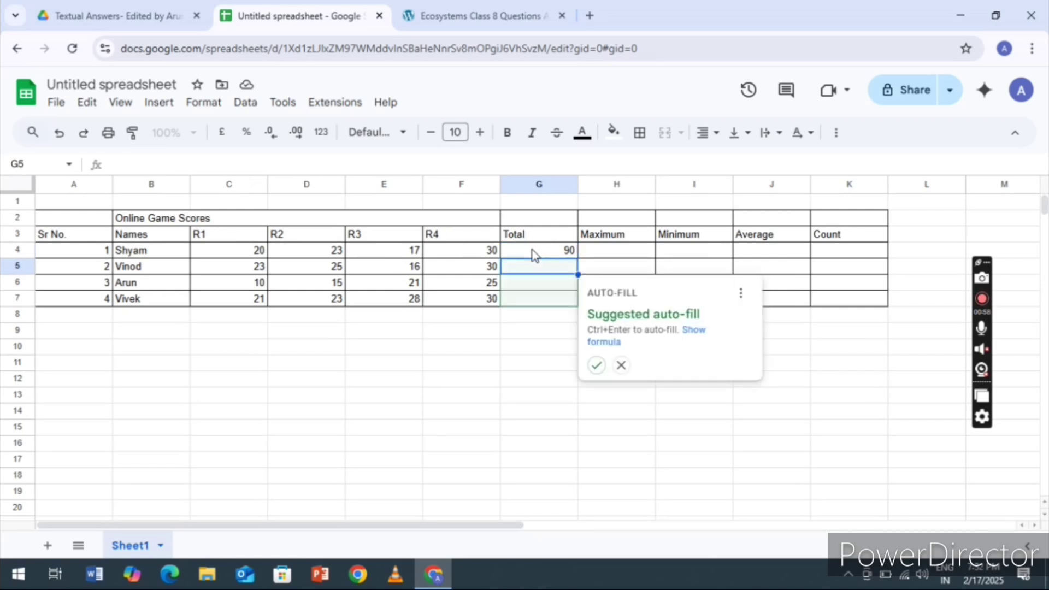
click(532, 250)
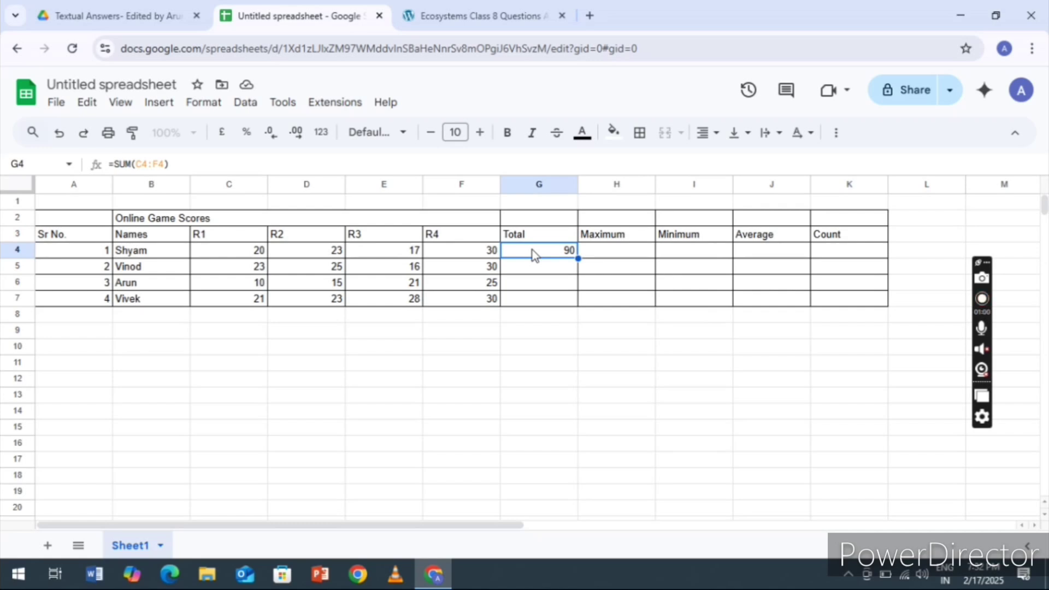
key(ctrl+c)
key(Down)
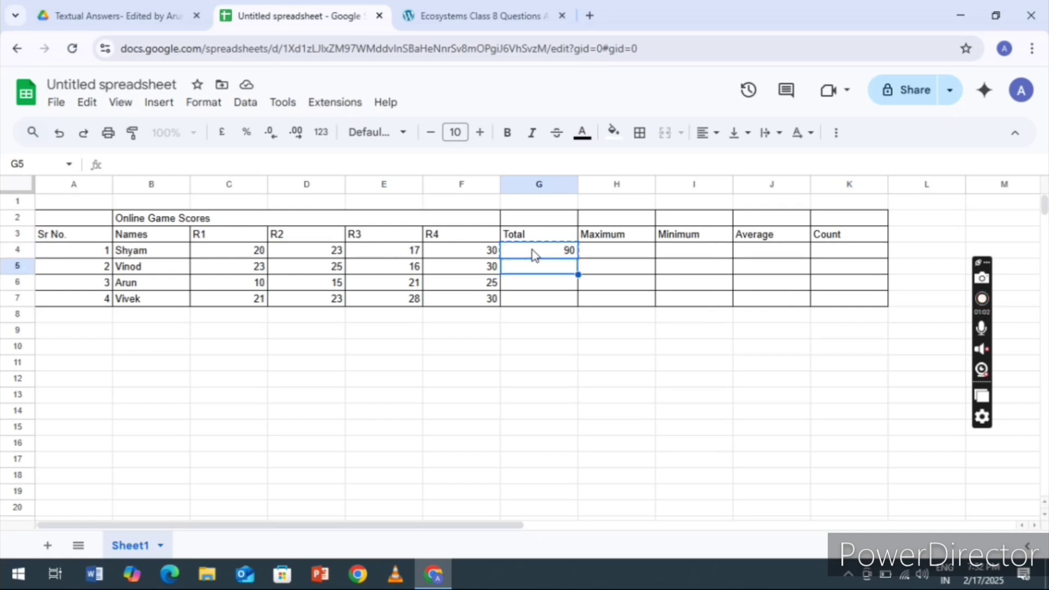
key(shift+Down)
key(shift+Down)
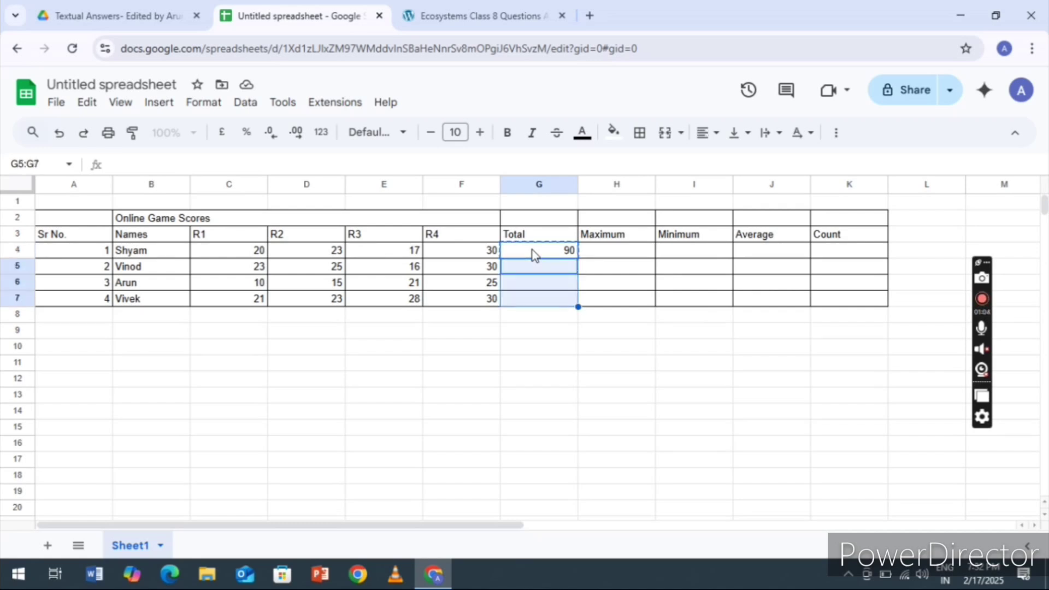
key(ctrl+v)
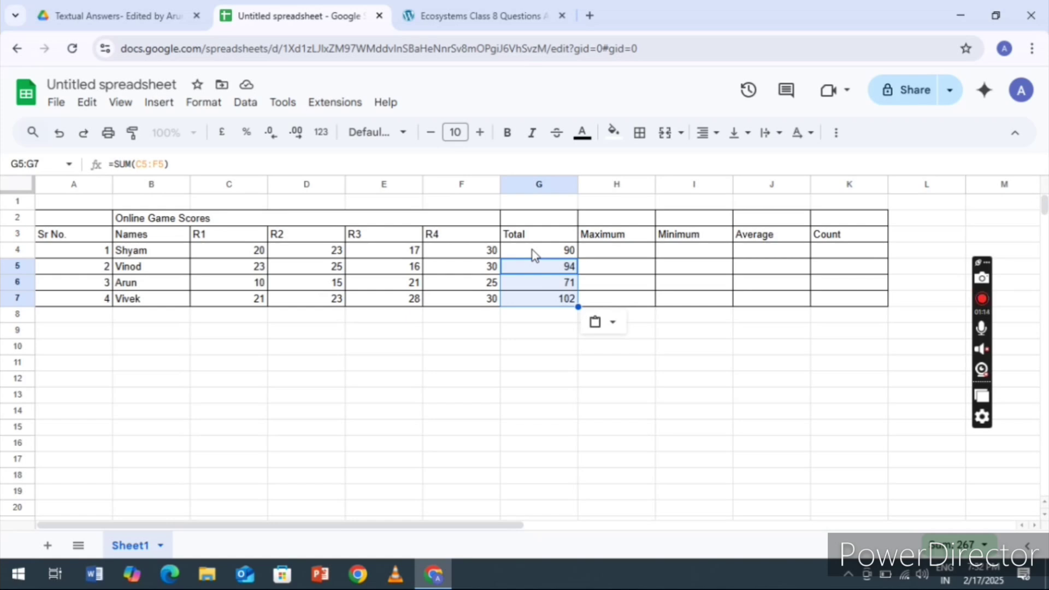
click(611, 254)
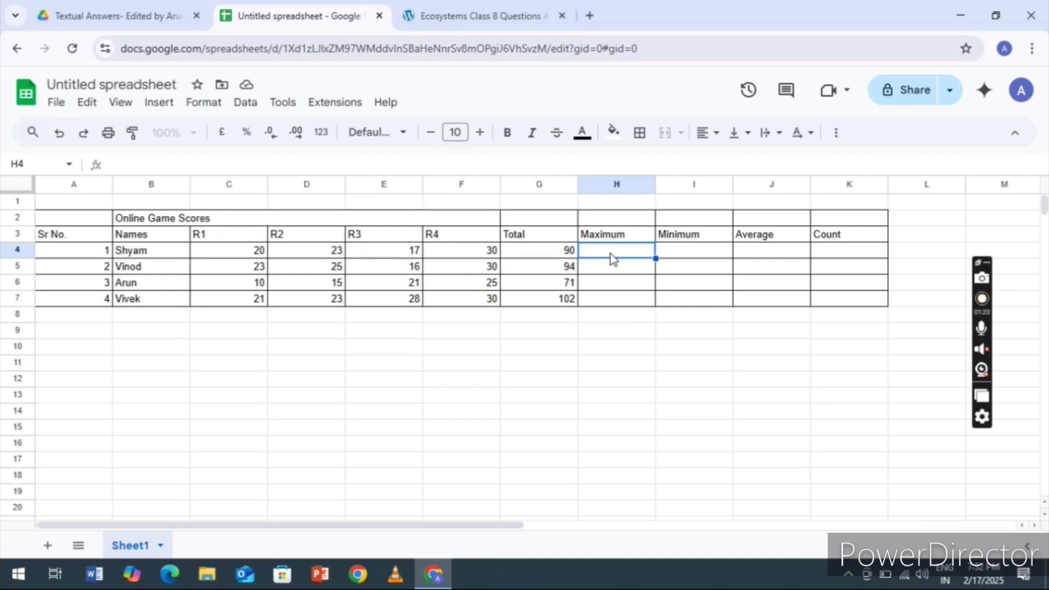
Step: Enter =MAX(C4:F4) in H4 and paste it into H5:H7, giving 30, 30, 25, 30
text(=)
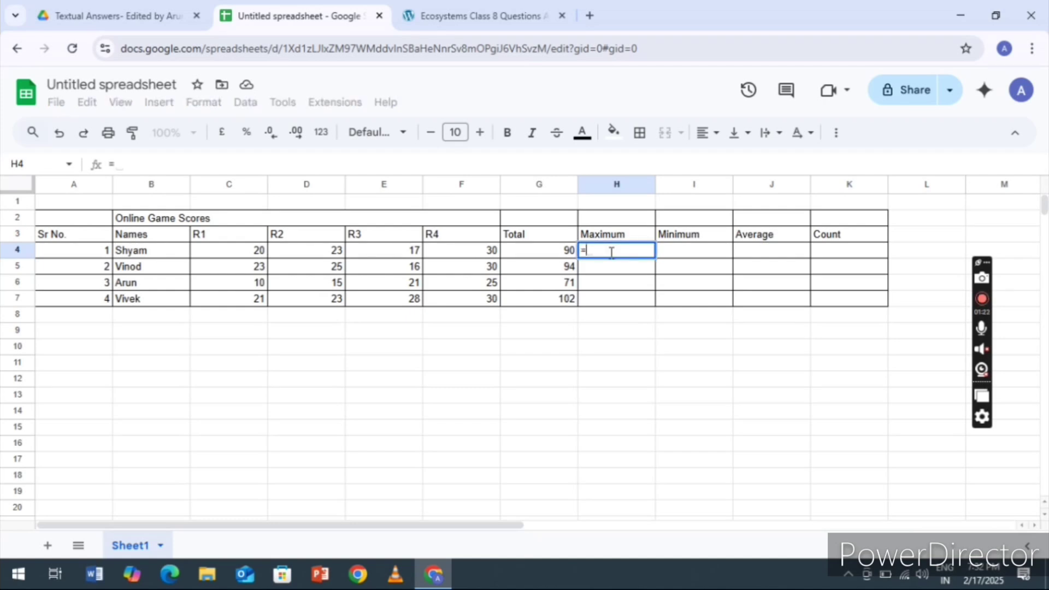
text(MAX)
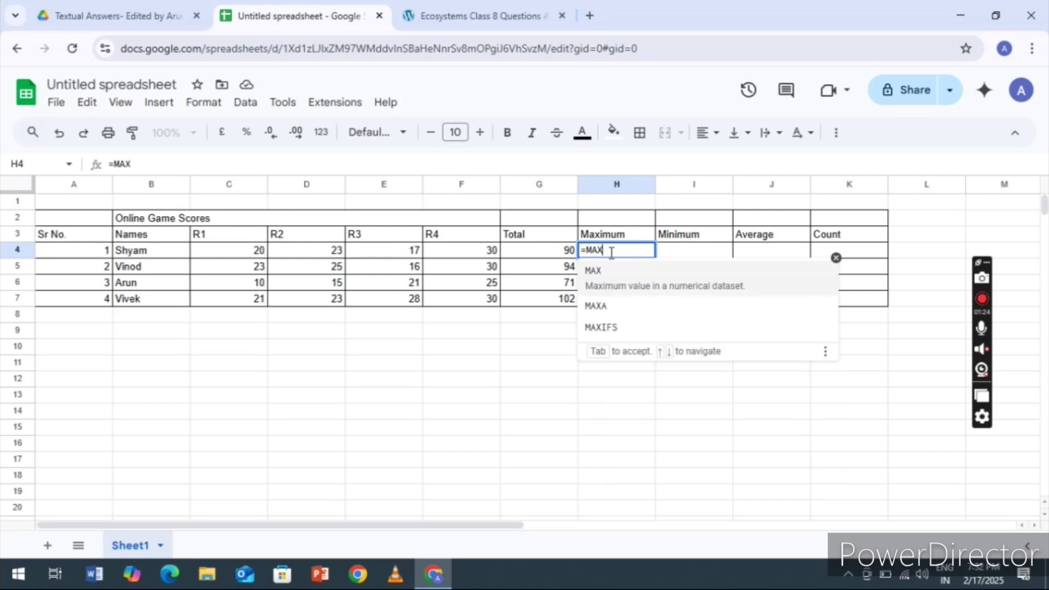
text(()
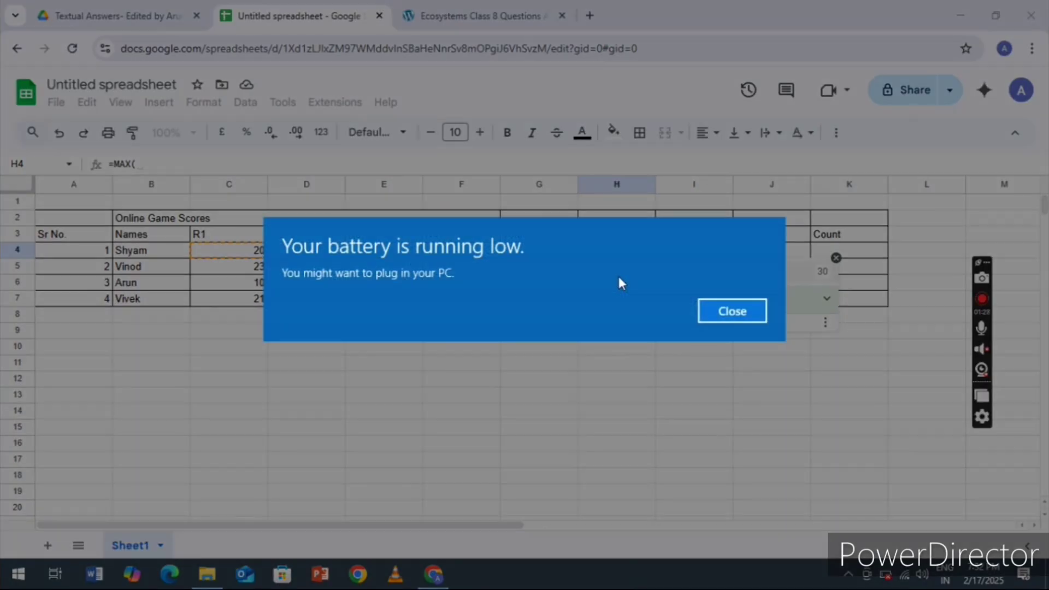
click(724, 311)
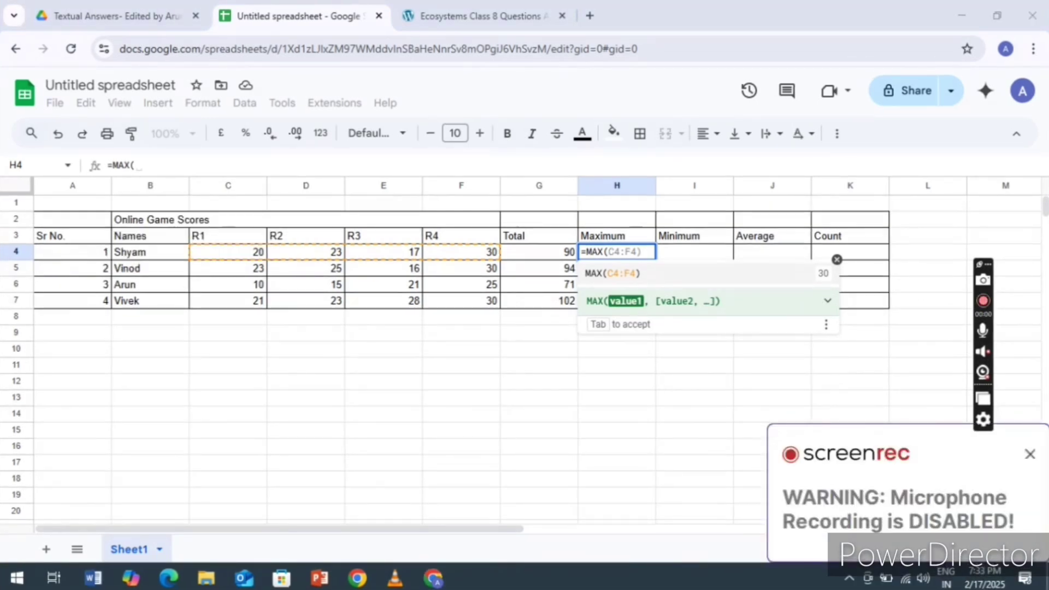
click(624, 282)
click(624, 281)
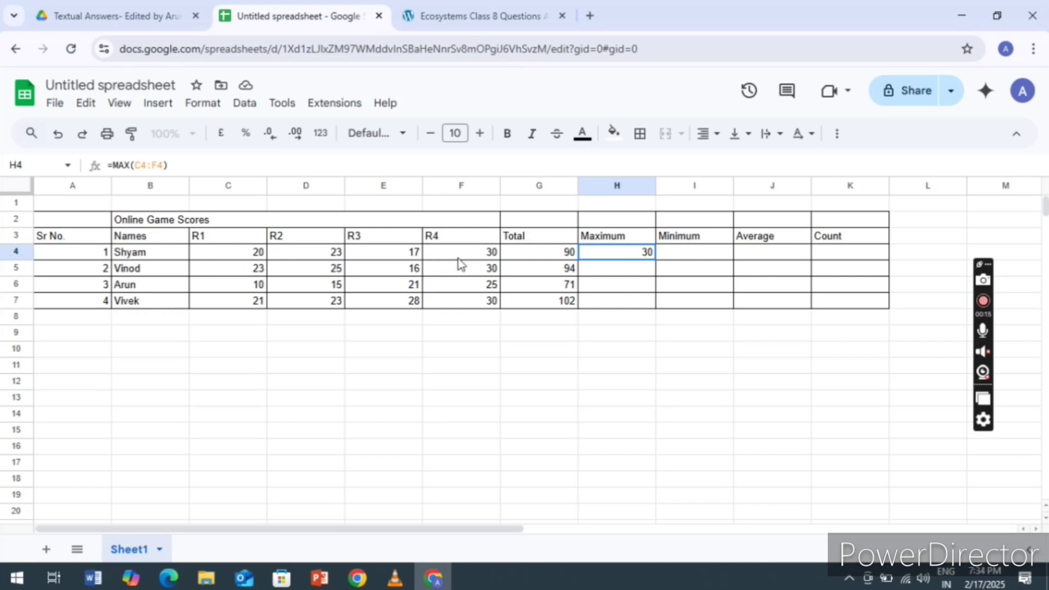
click(700, 256)
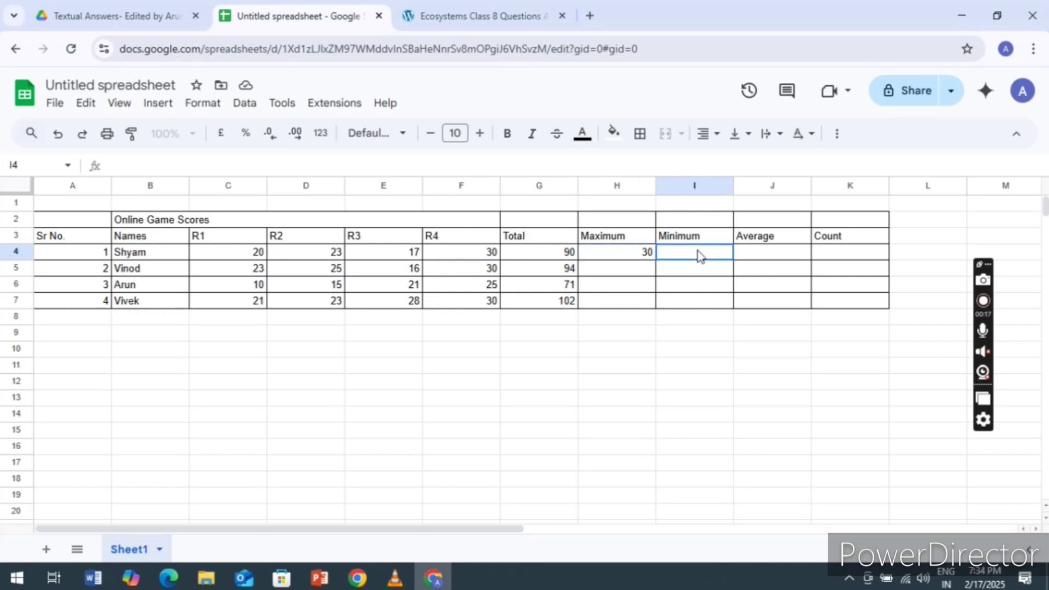
click(597, 255)
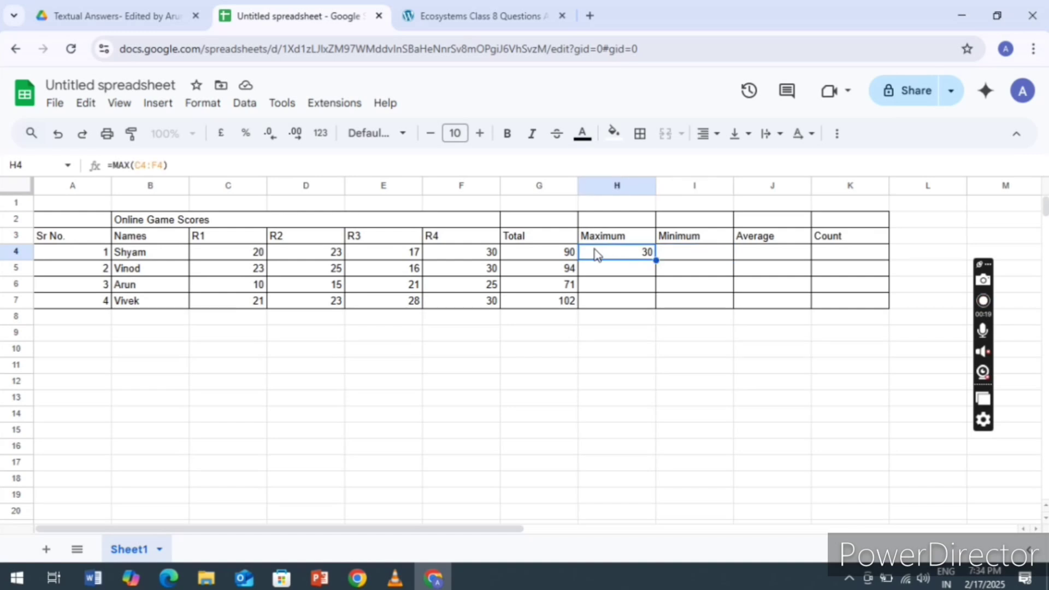
key(ctrl+c)
click(630, 271)
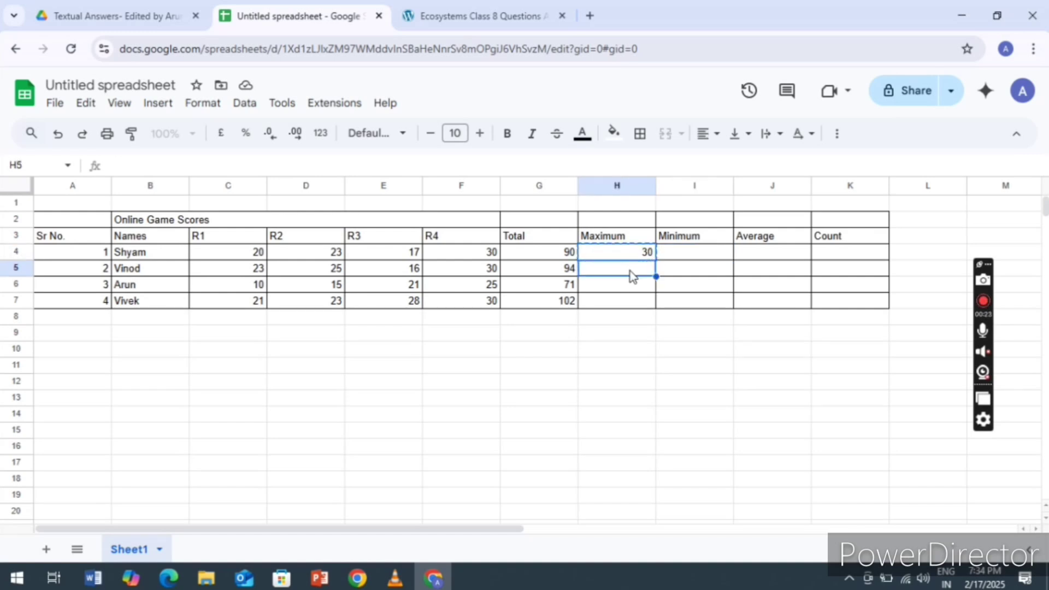
key(shift+Down)
key(shift+Down)
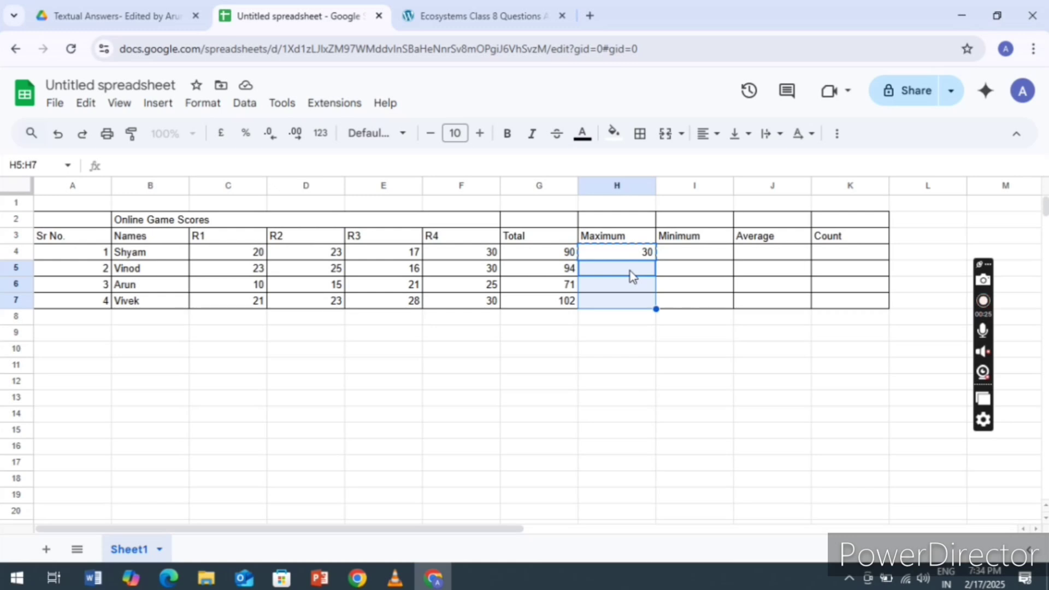
key(ctrl+v)
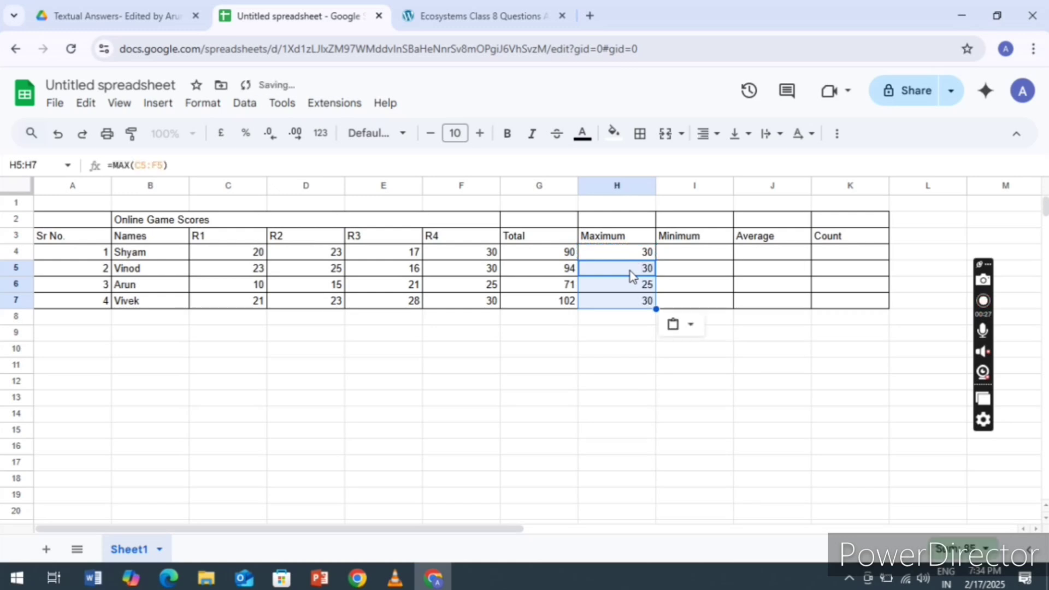
Step: Enter =MIN(C4:F4) in I4 with the range fixed, and auto-fill minimums 17, 16, 10, 21 to I7
click(691, 249)
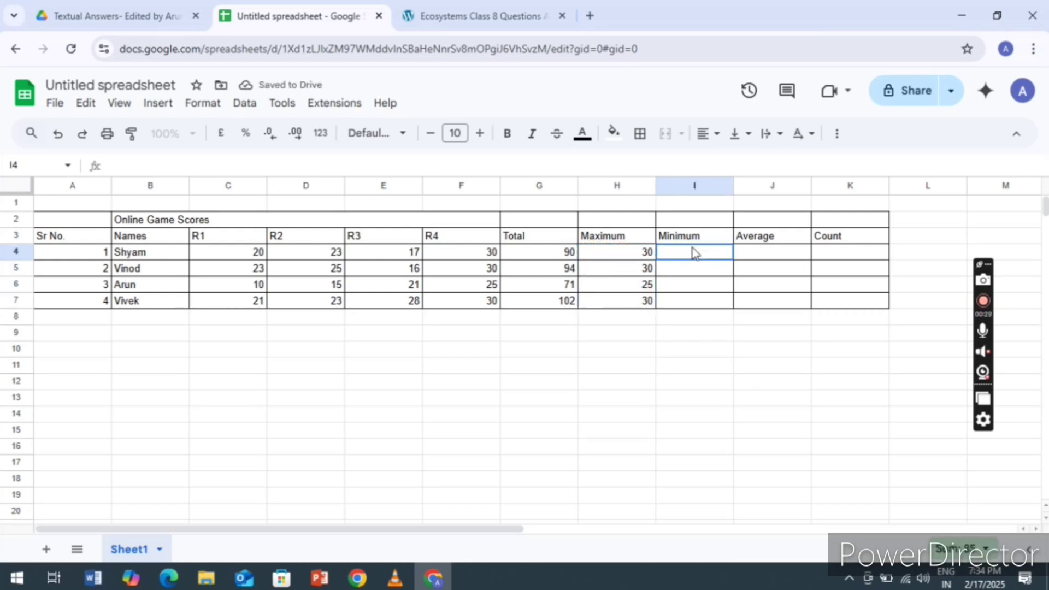
text(=)
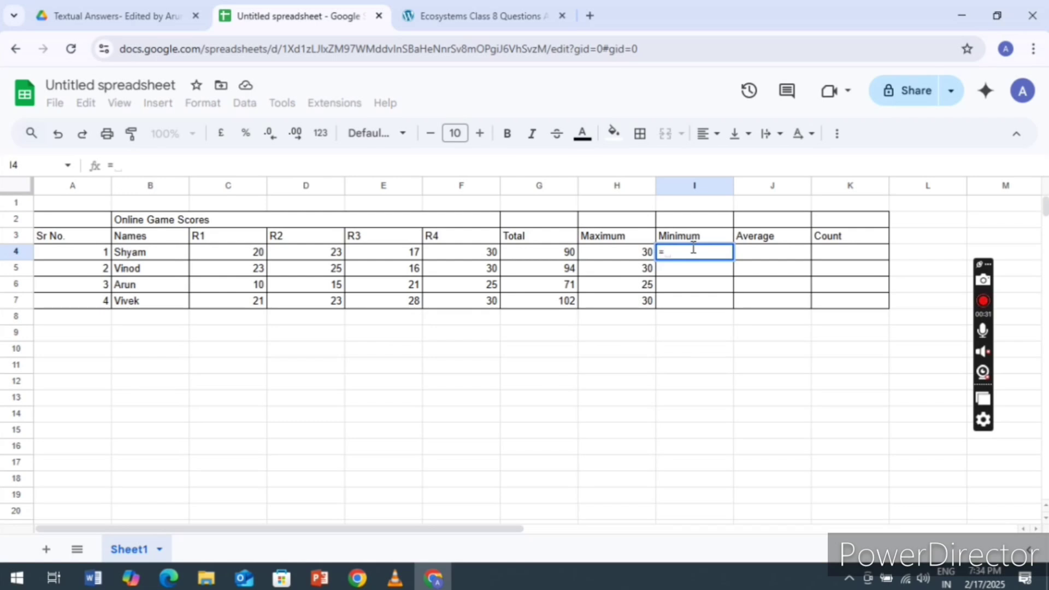
text(MIN)
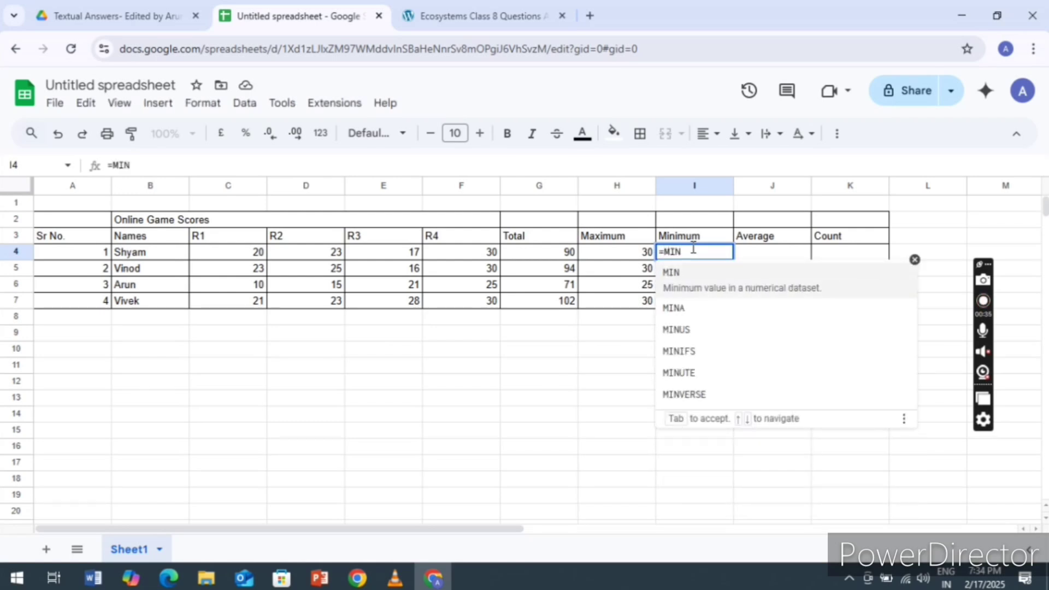
text(()
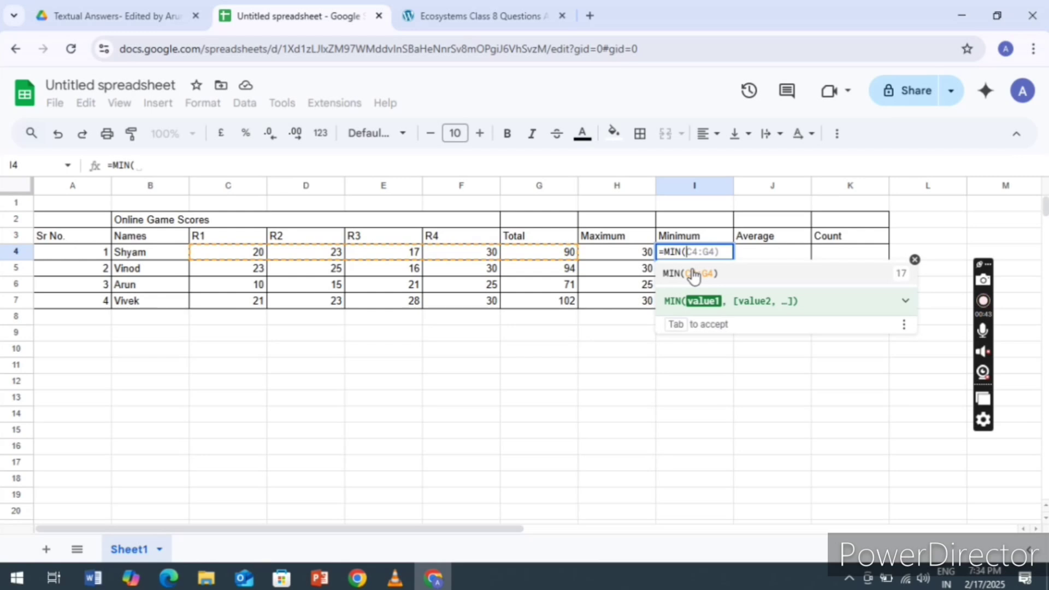
click(692, 274)
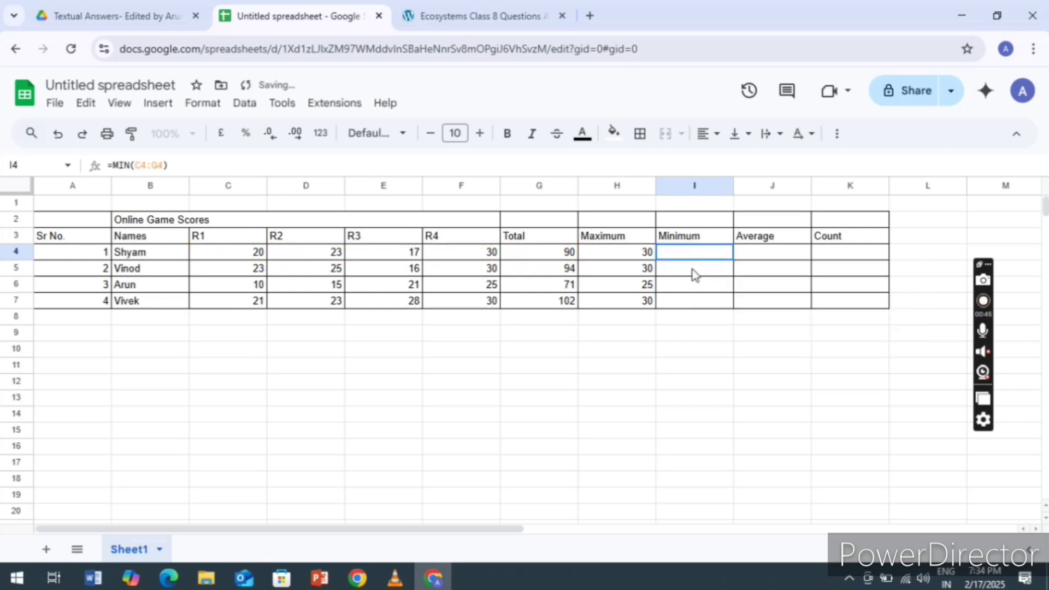
scroll(161, 156, up, 5)
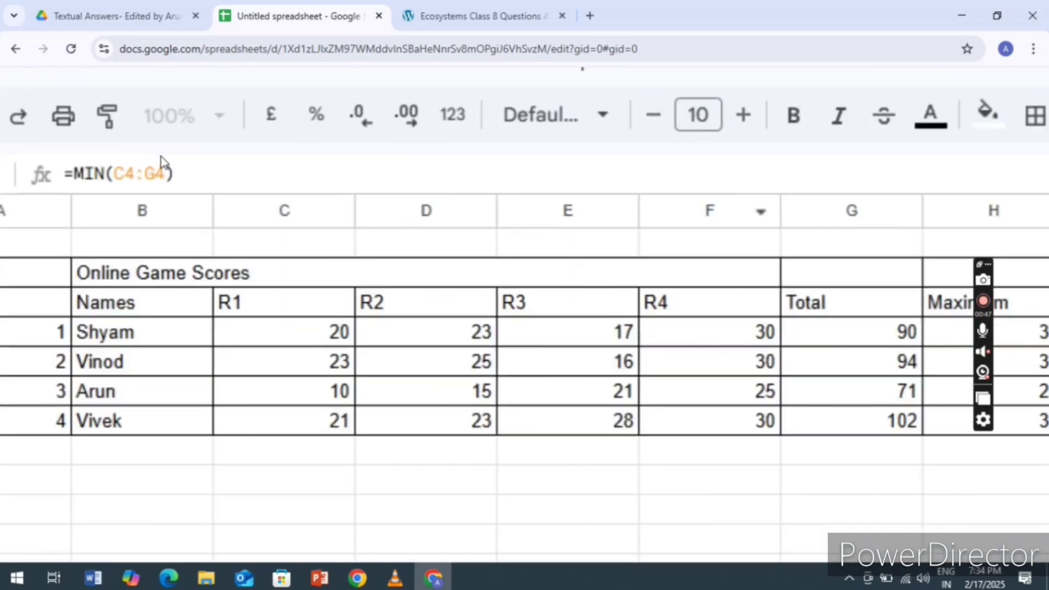
click(166, 178)
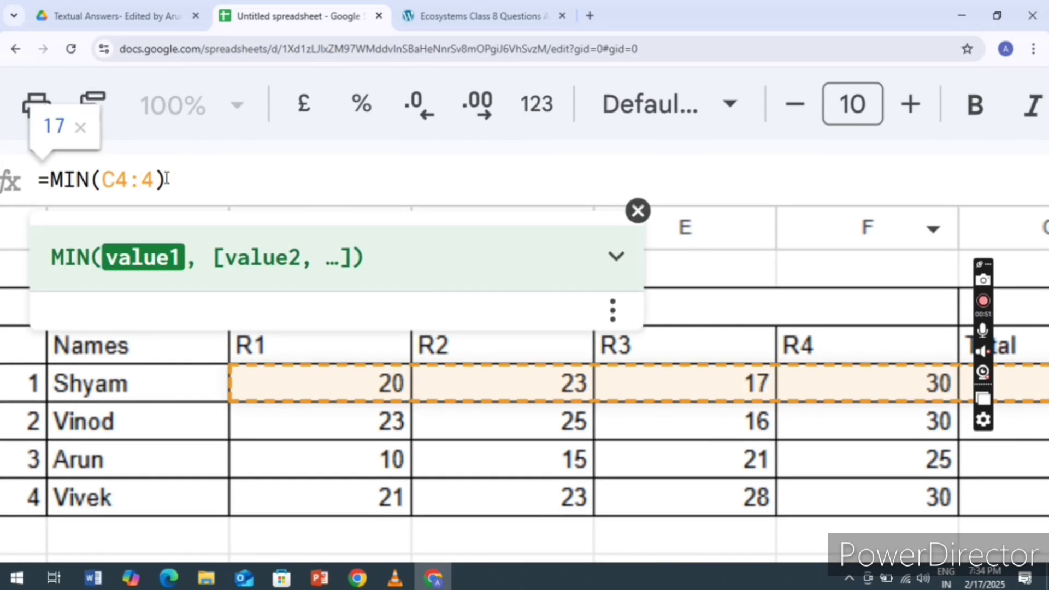
text(f)
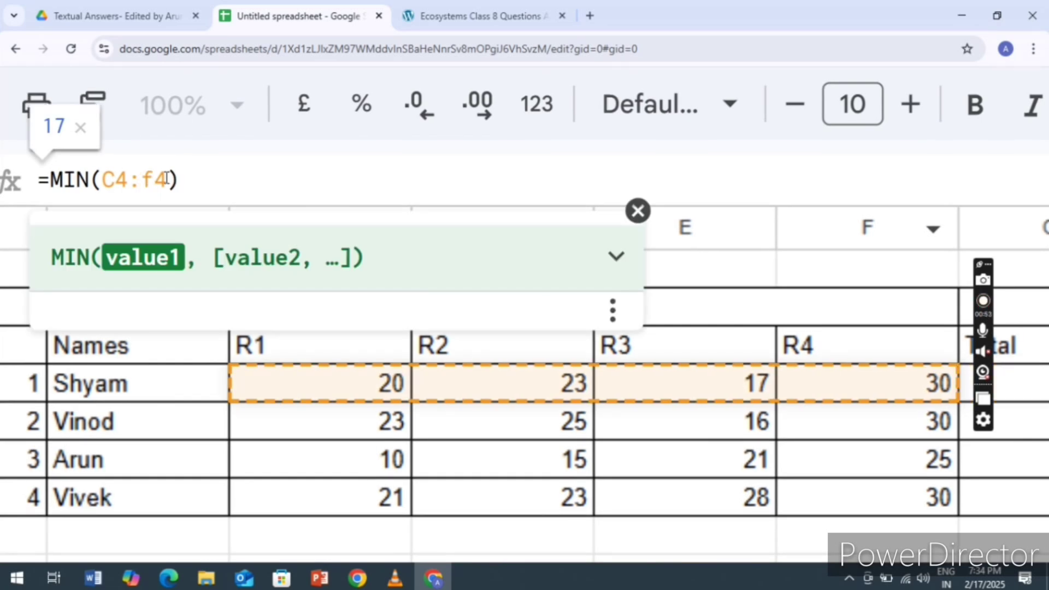
key(BackSpace)
text(F)
key(Return)
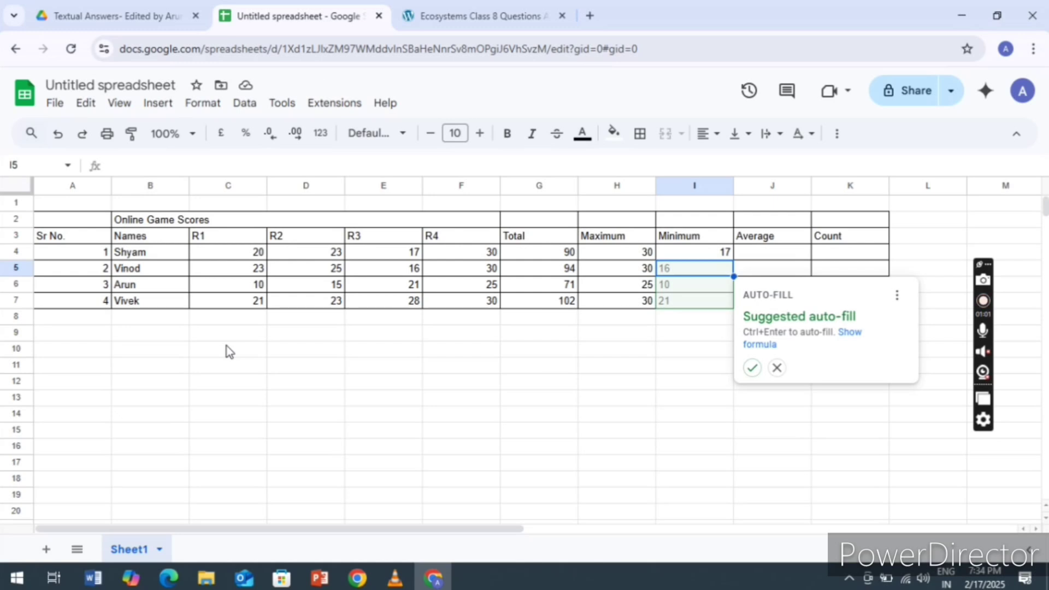
key(ctrl+Return)
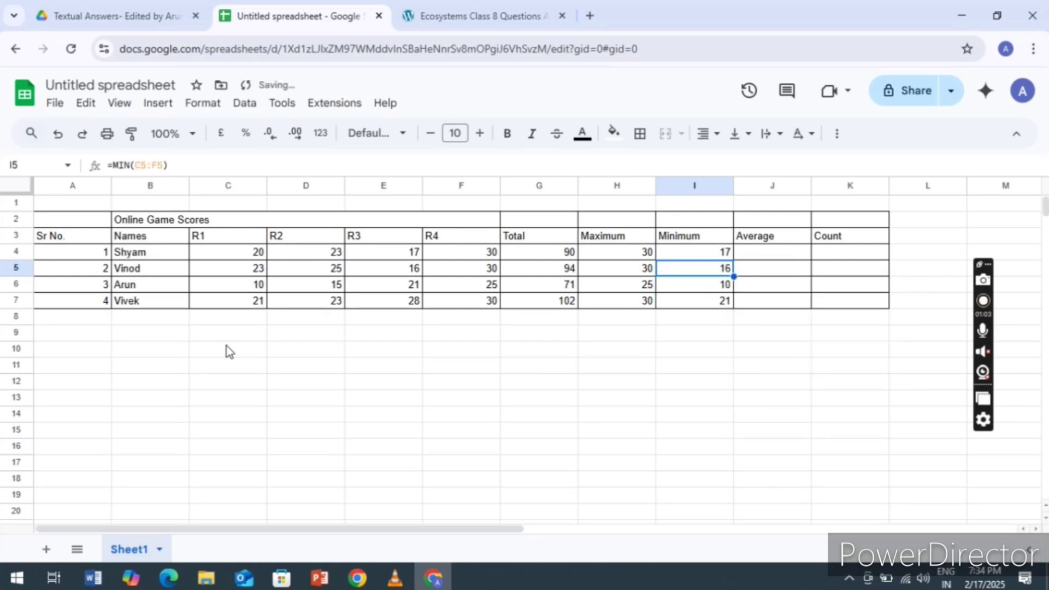
Step: Enter =AVERAGE(C4:F4) in J4 and auto-fill averages 22.5, 23.5, 17.75, 25.5 down to J7
click(763, 252)
text(=)
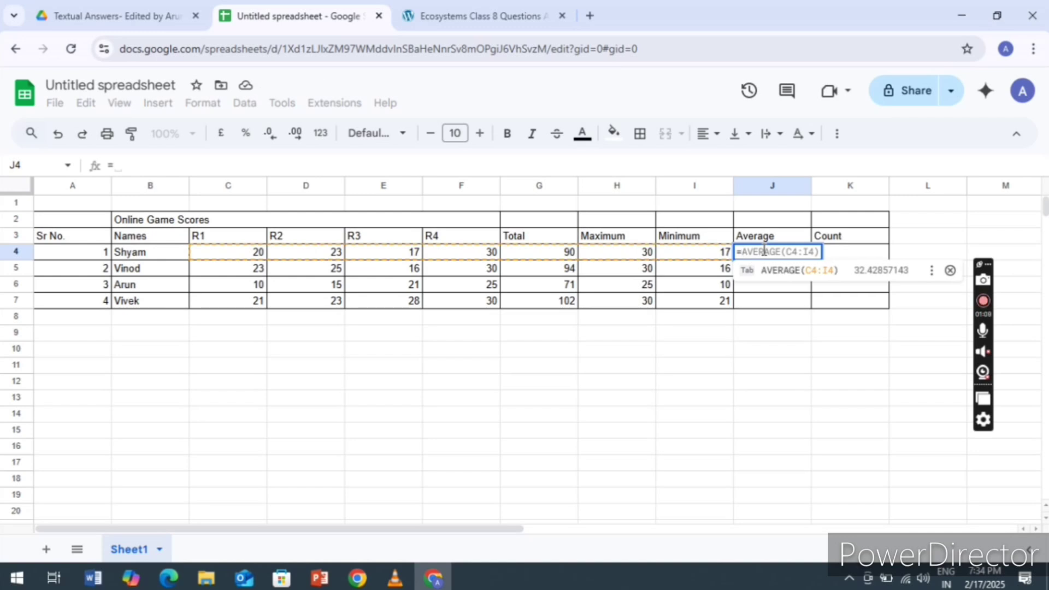
text(AVER)
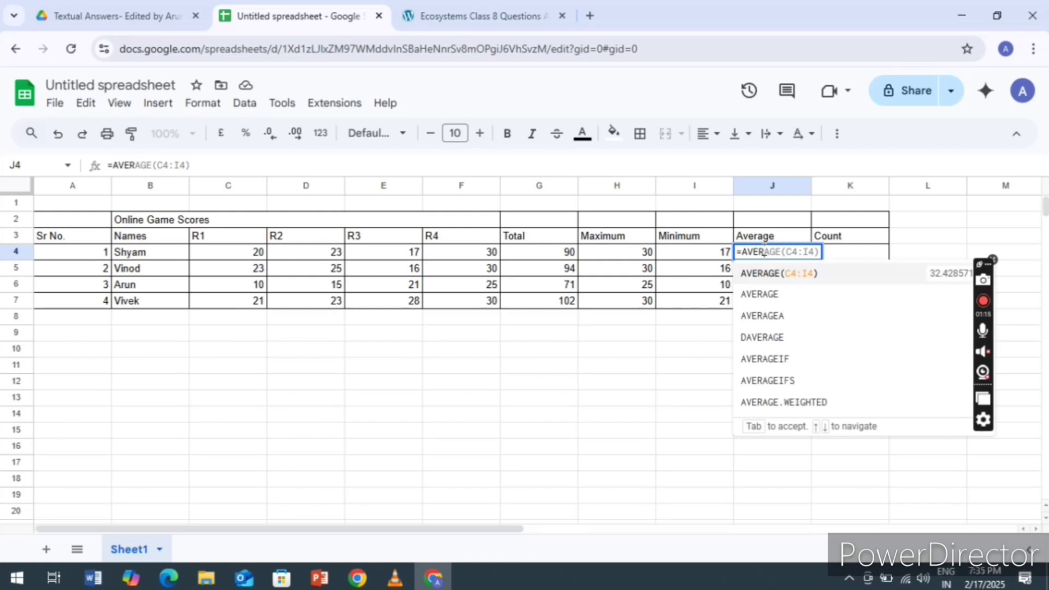
text(AGE)
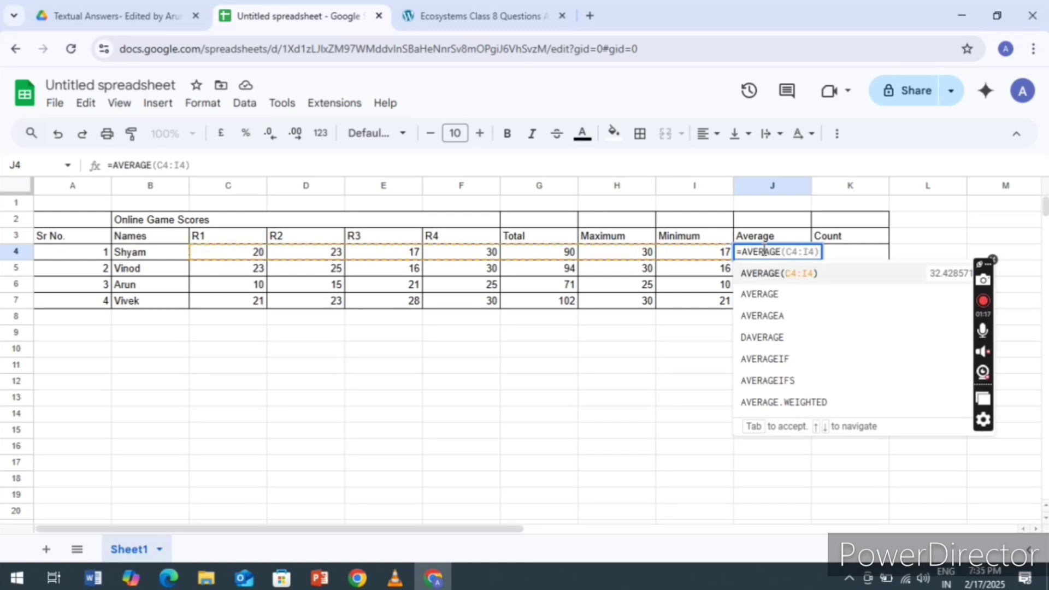
text(()
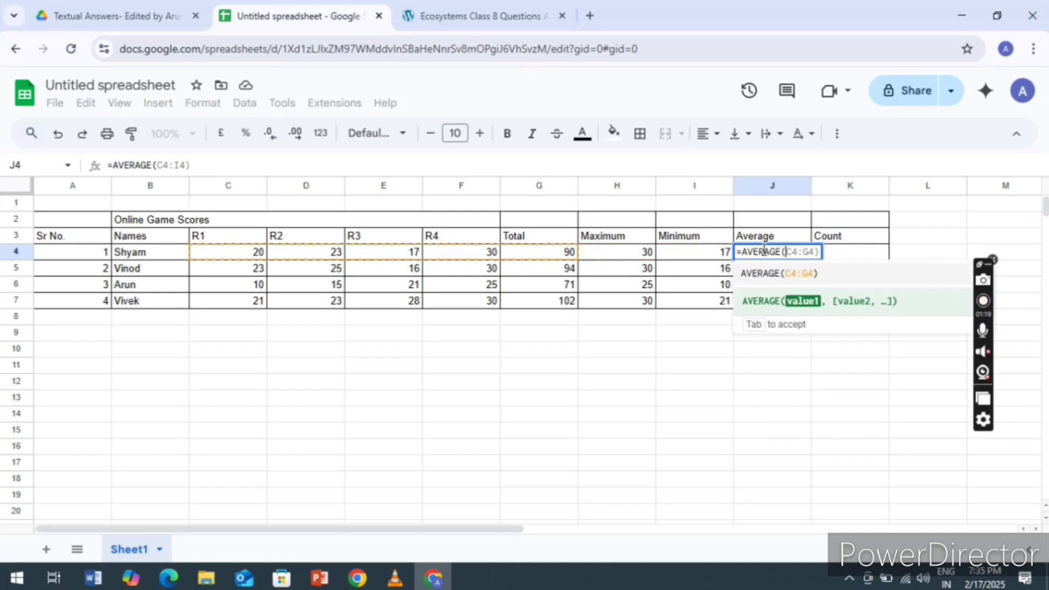
text(C)
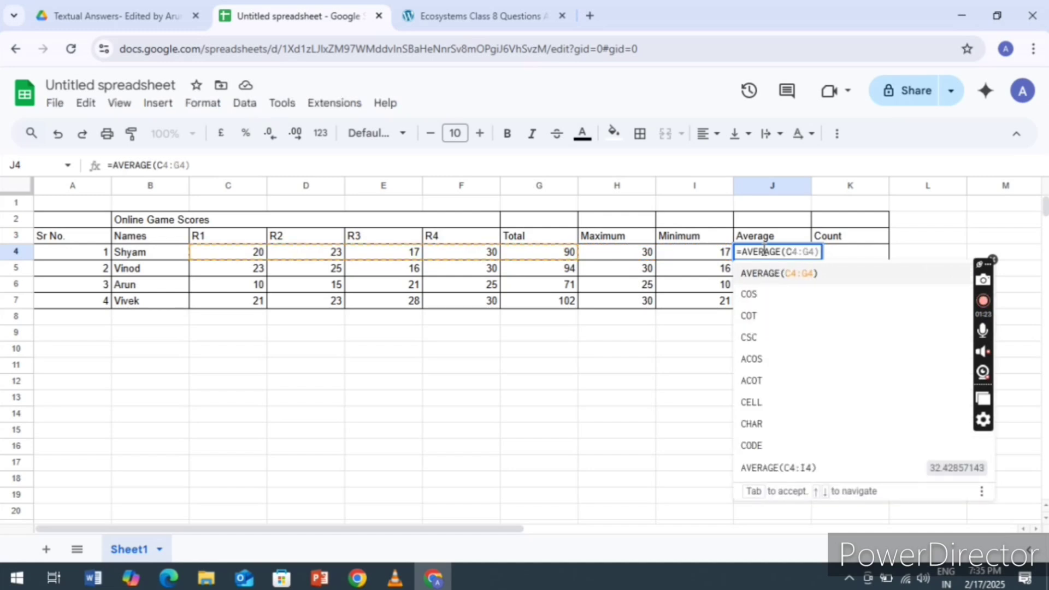
text(4:)
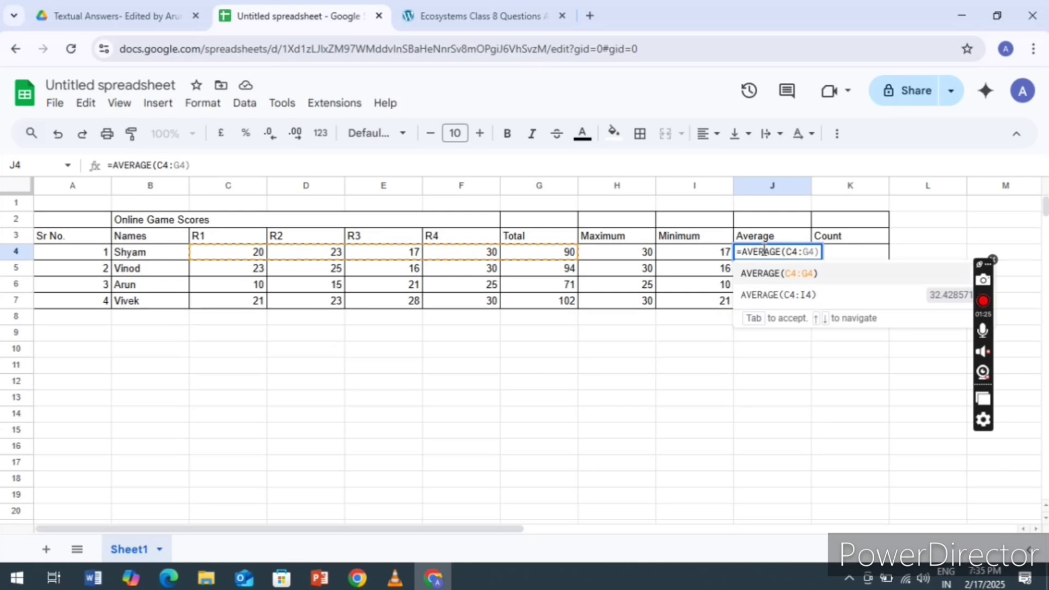
text(F)
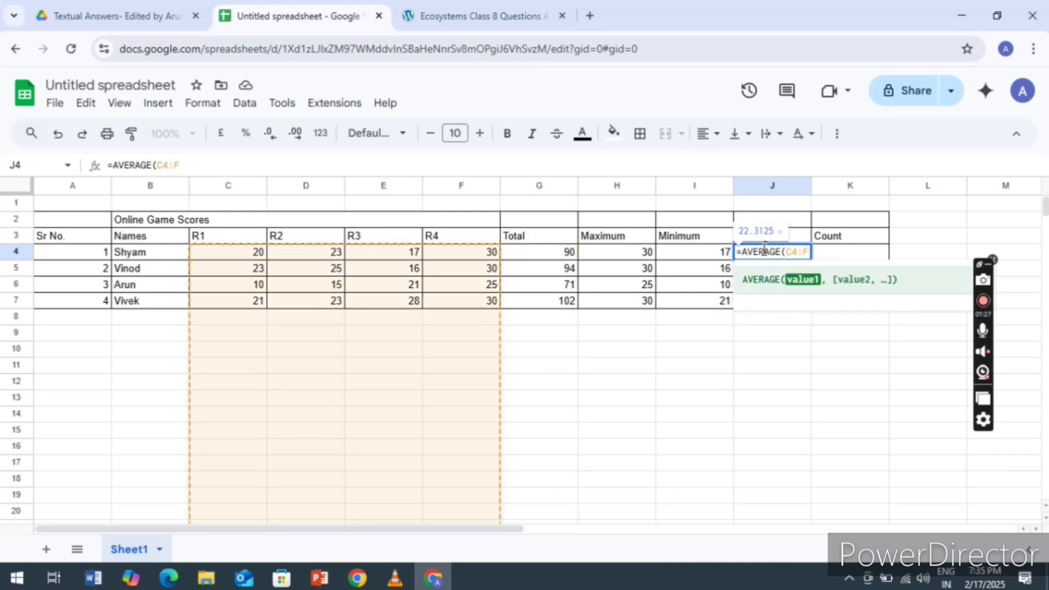
text(4))
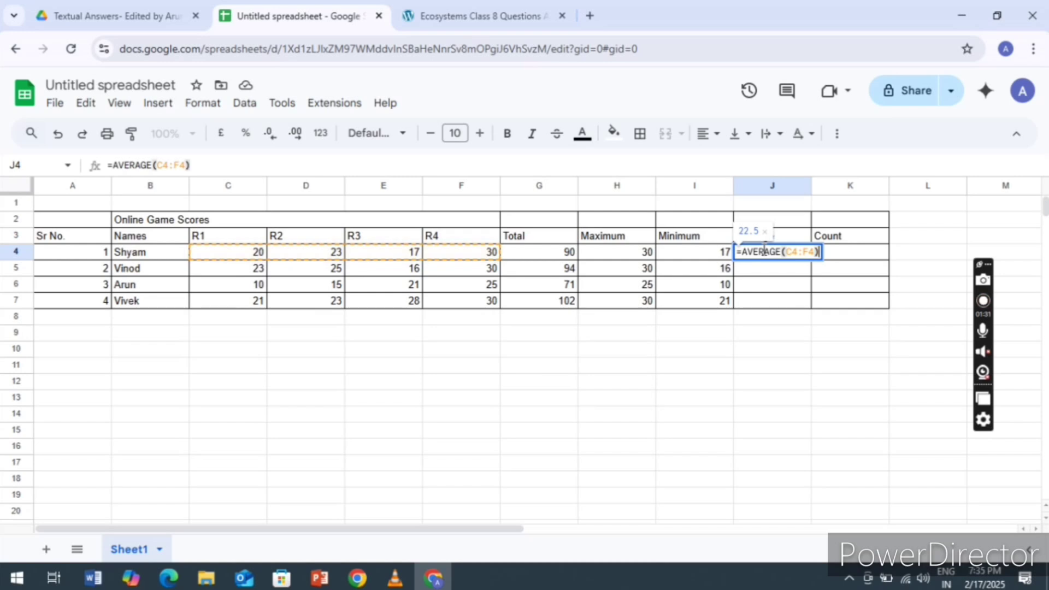
key(Return)
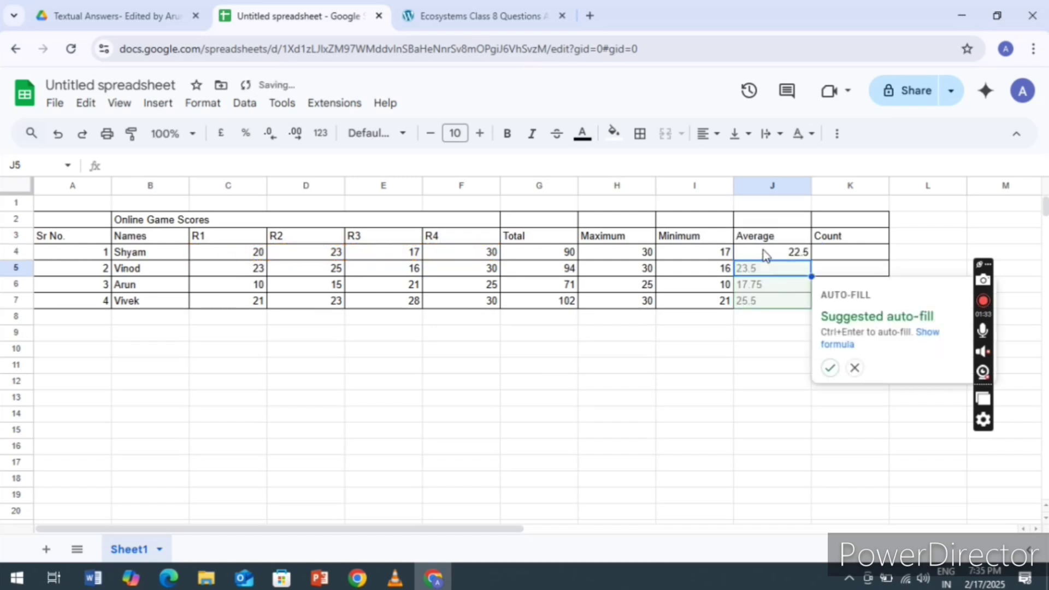
key(ctrl+Return)
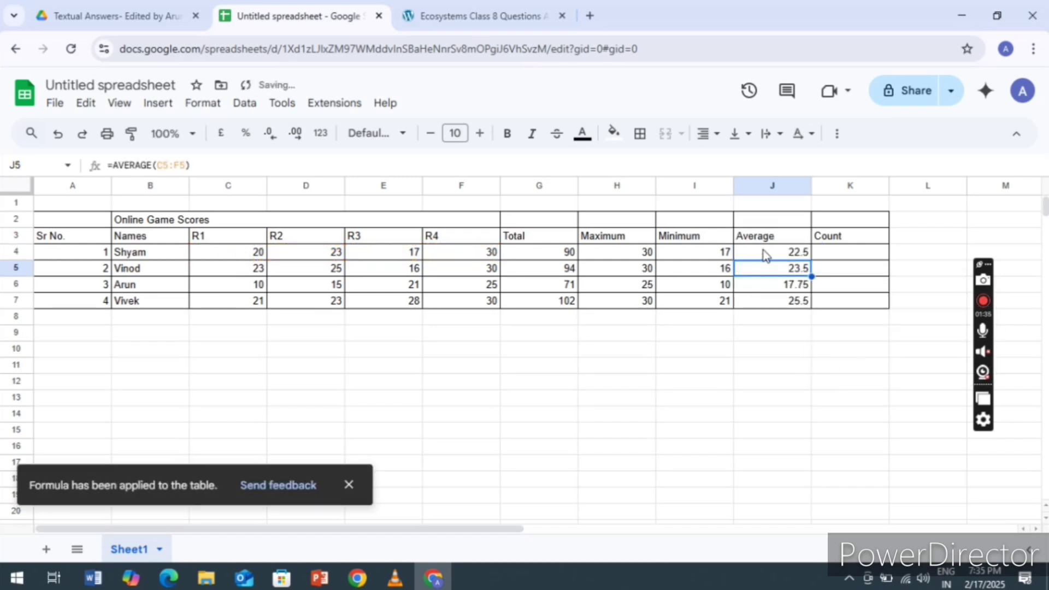
Step: Enter =COUNT(C4:F4) in K4 and copy it into K5:K7, each showing 4
click(839, 254)
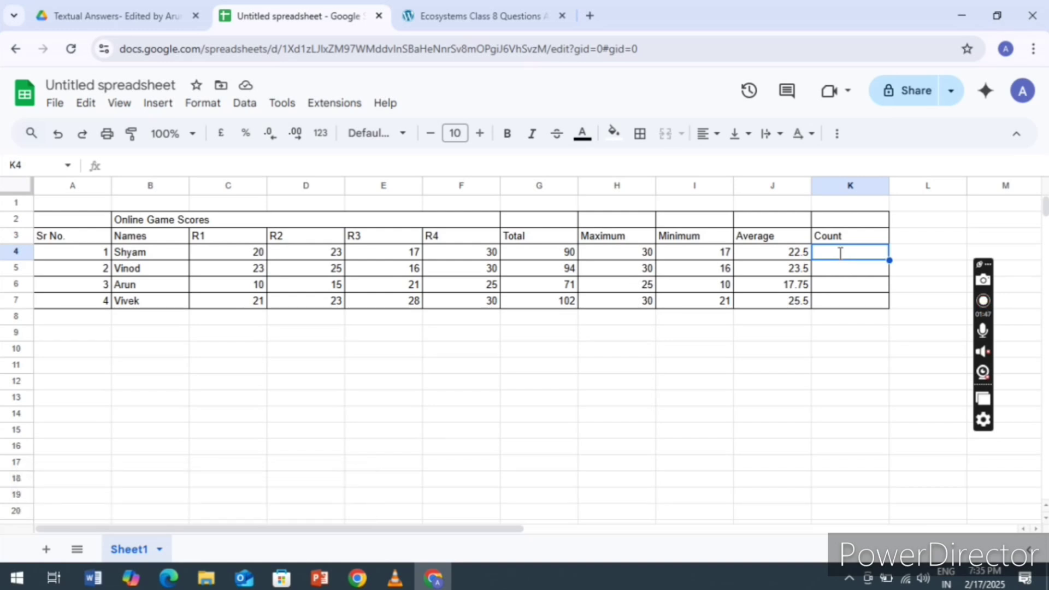
text(=)
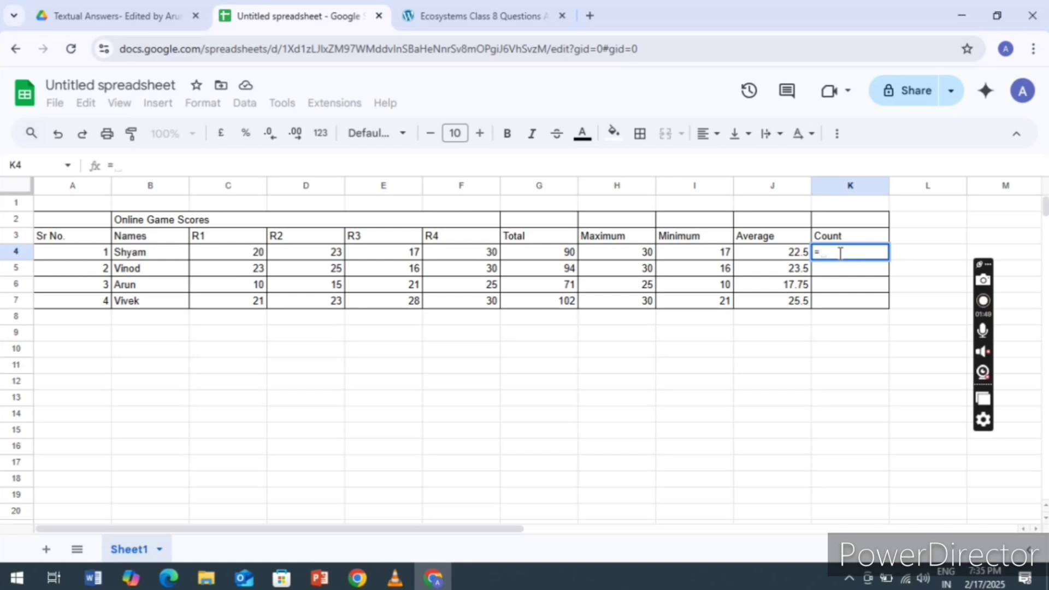
text(COUNT)
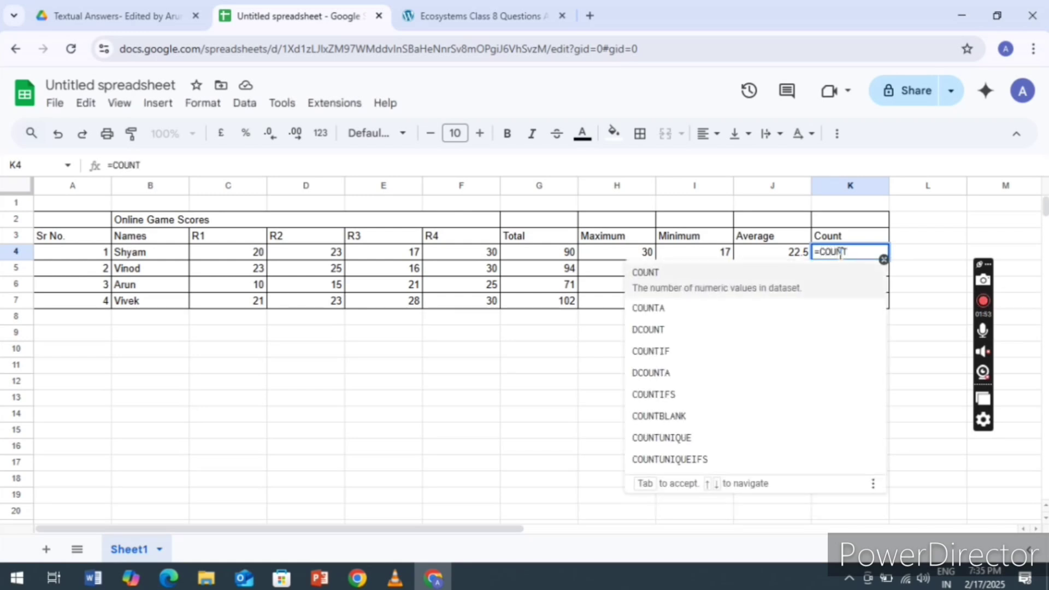
text(()
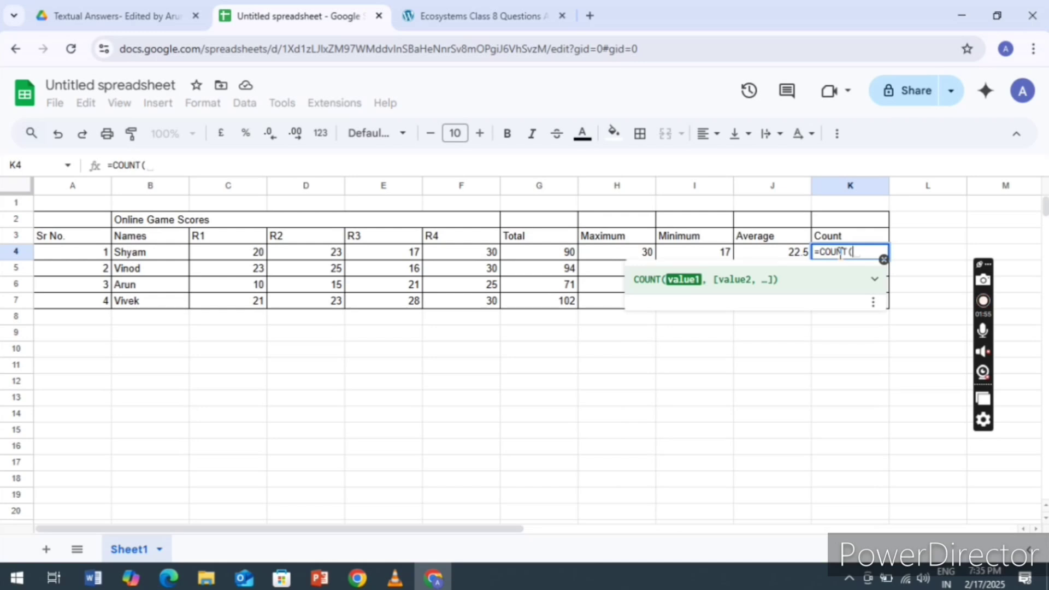
text(C)
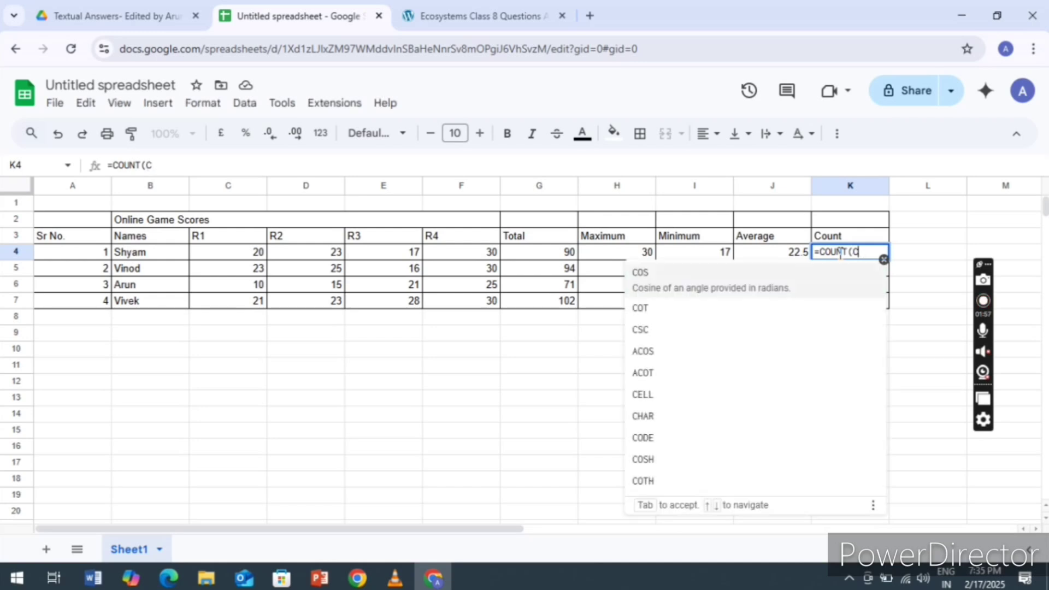
text(4:)
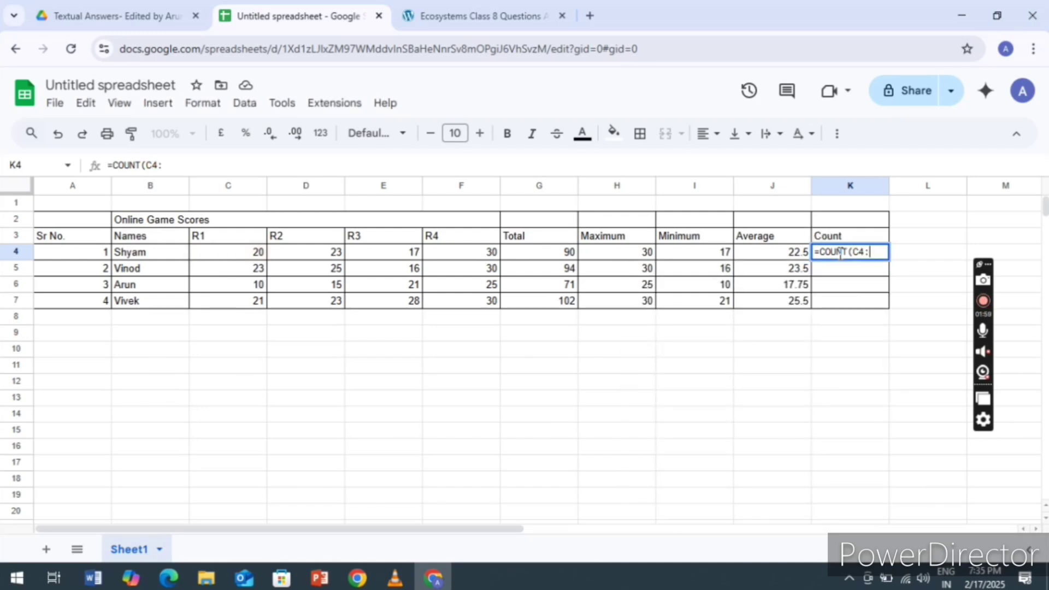
text(F4)
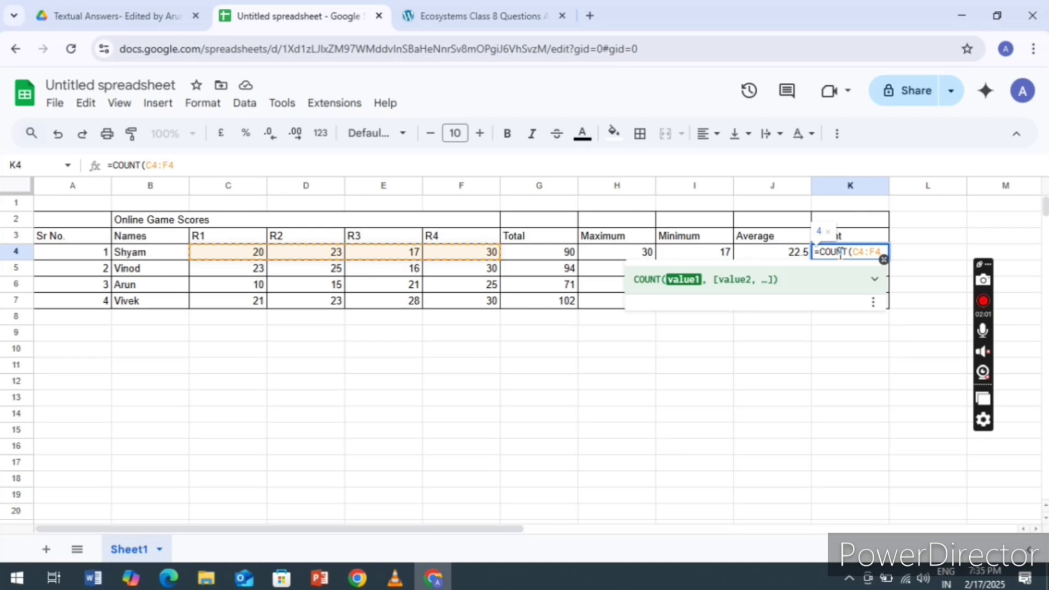
text())
key(Return)
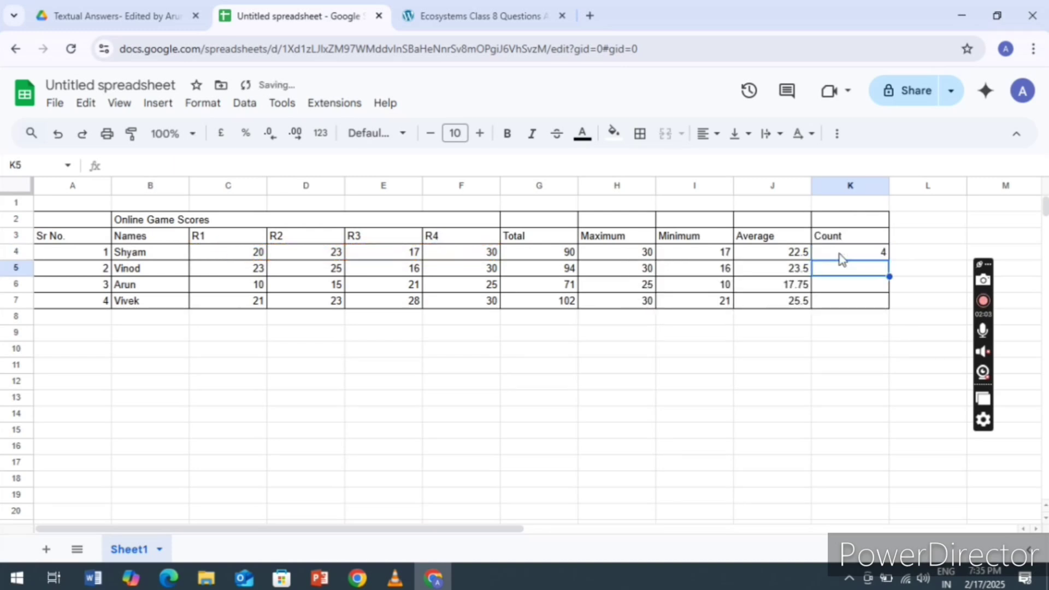
click(858, 253)
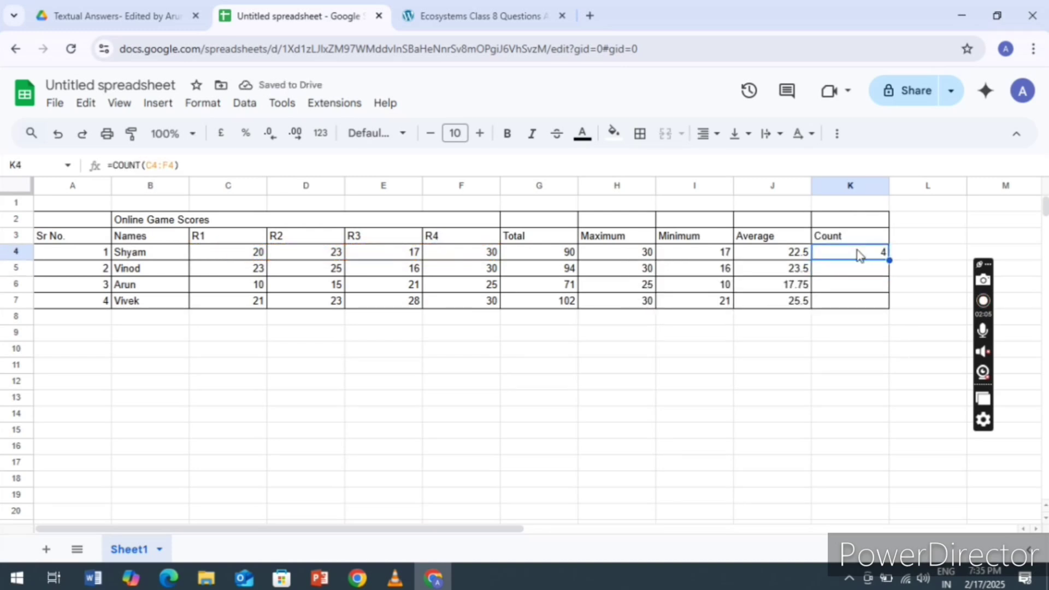
key(ctrl+c)
click(860, 274)
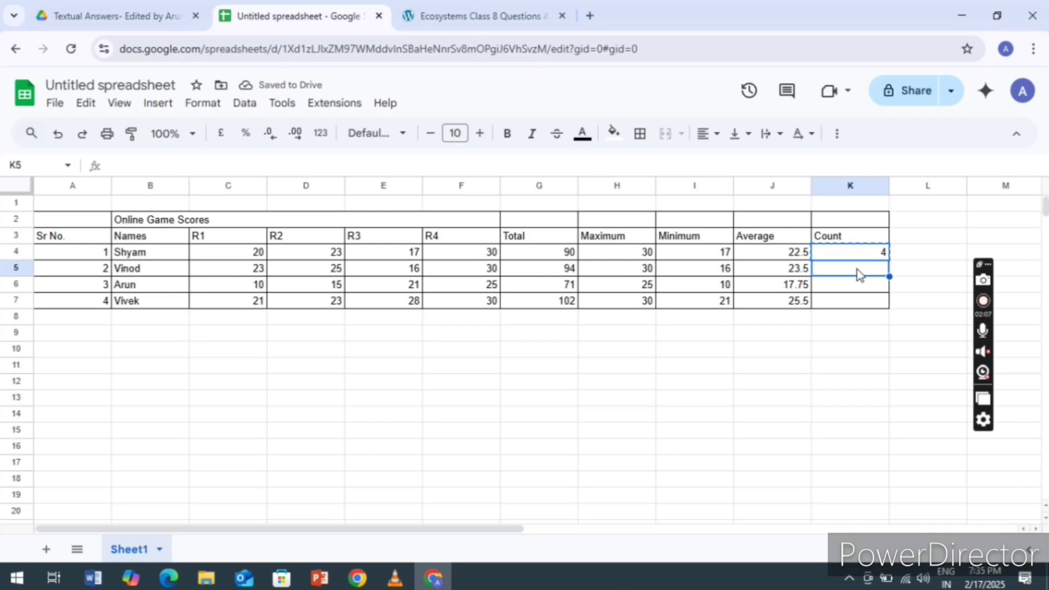
key(shift+Down)
key(shift+Down)
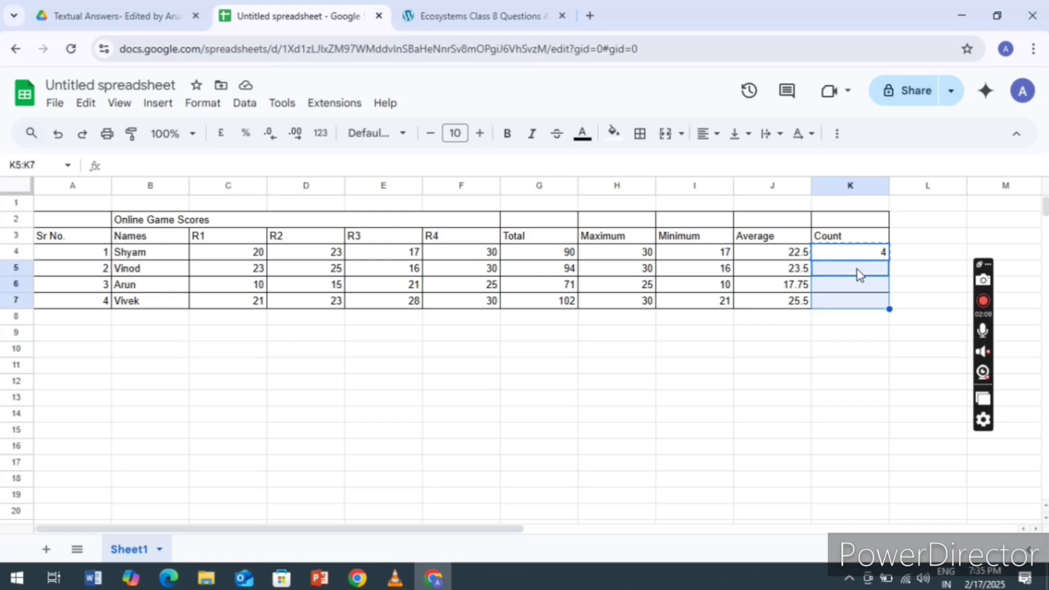
key(ctrl+v)
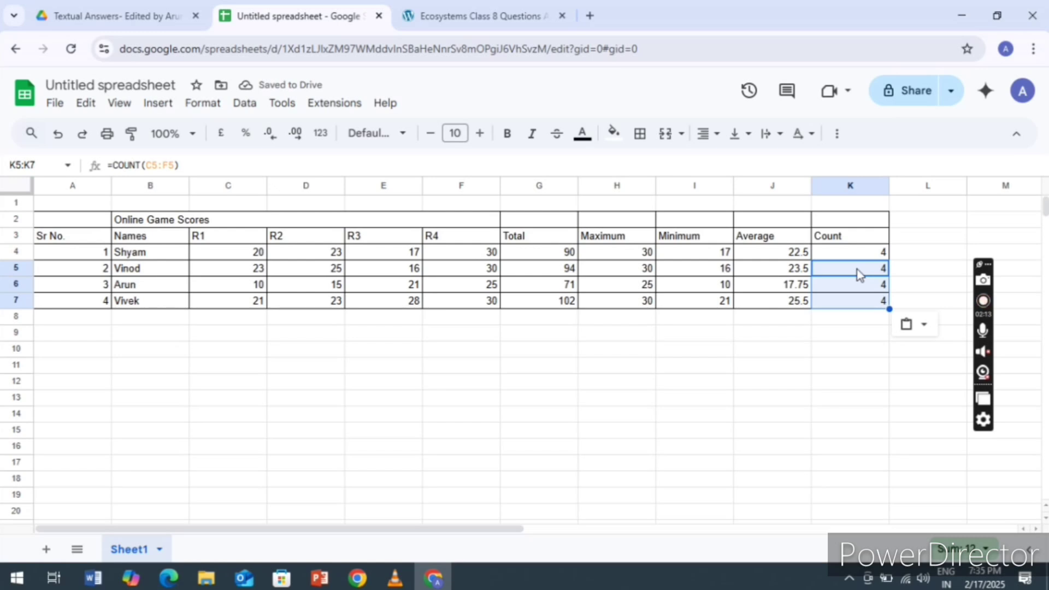
click(861, 320)
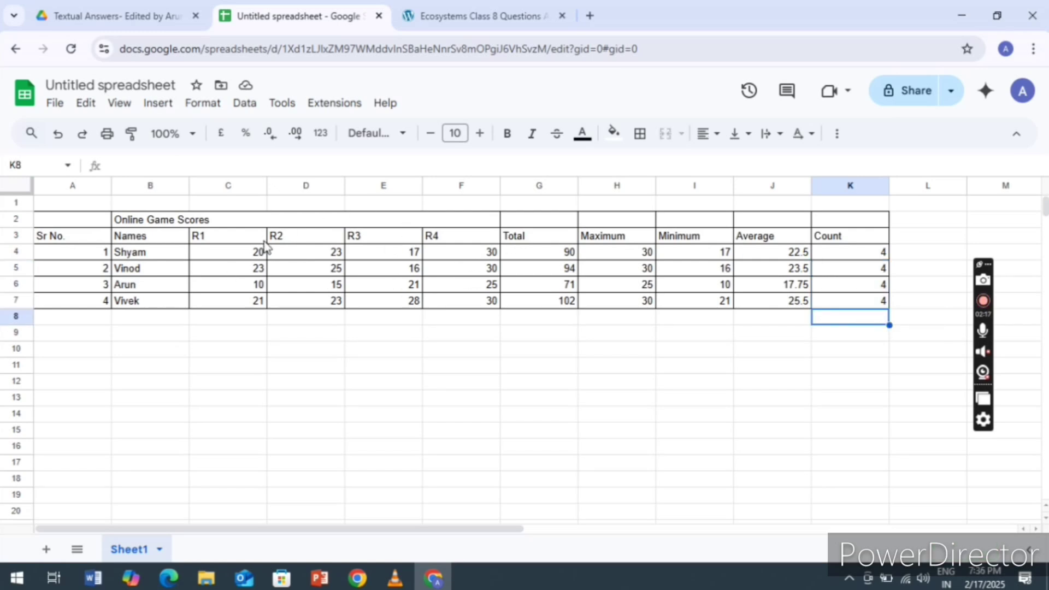
click(389, 270)
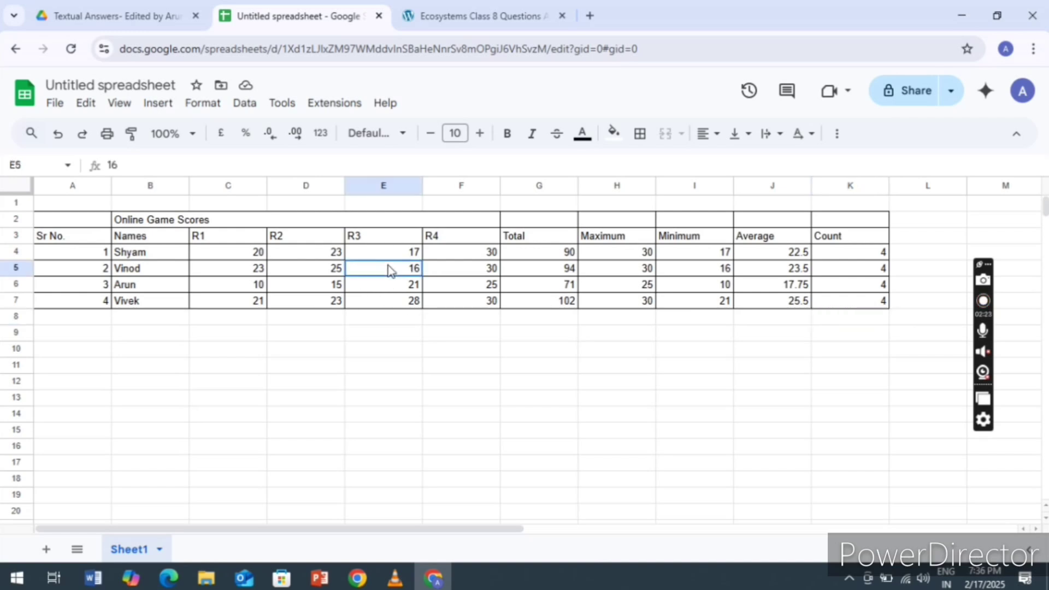
key(Delete)
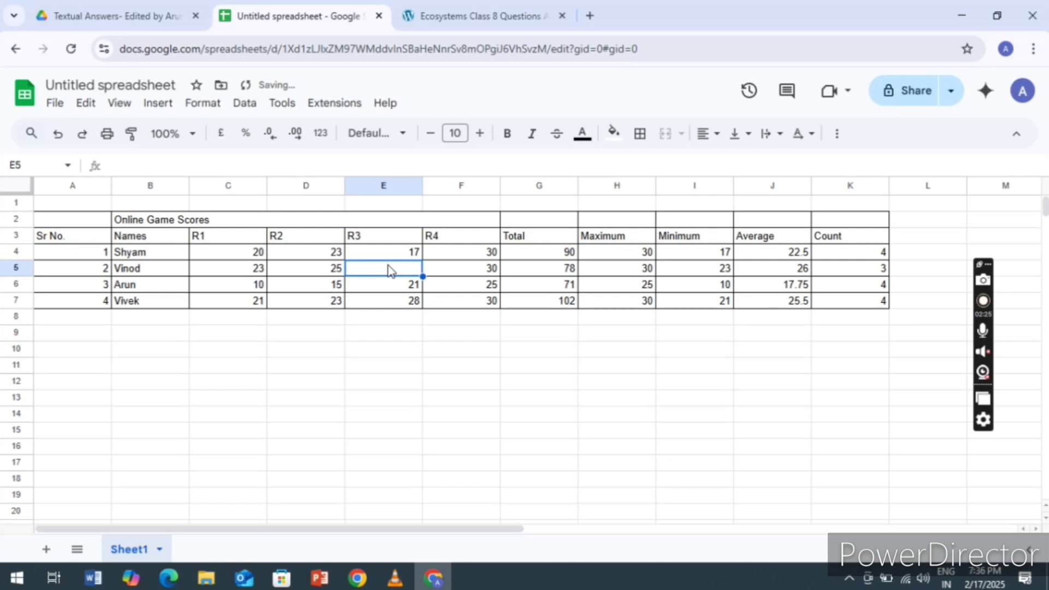
double_click(389, 270)
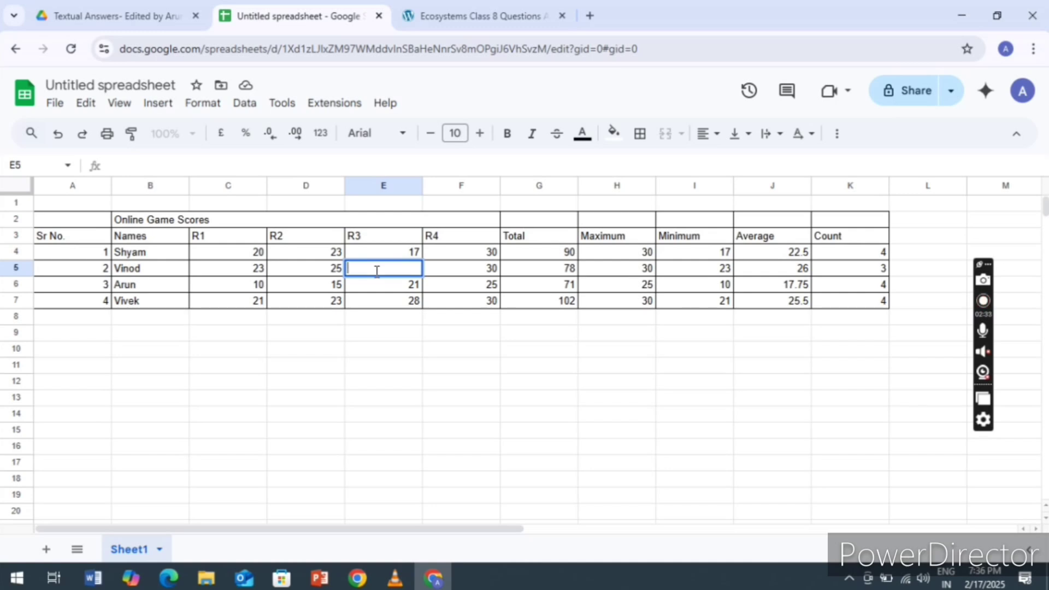
click(356, 364)
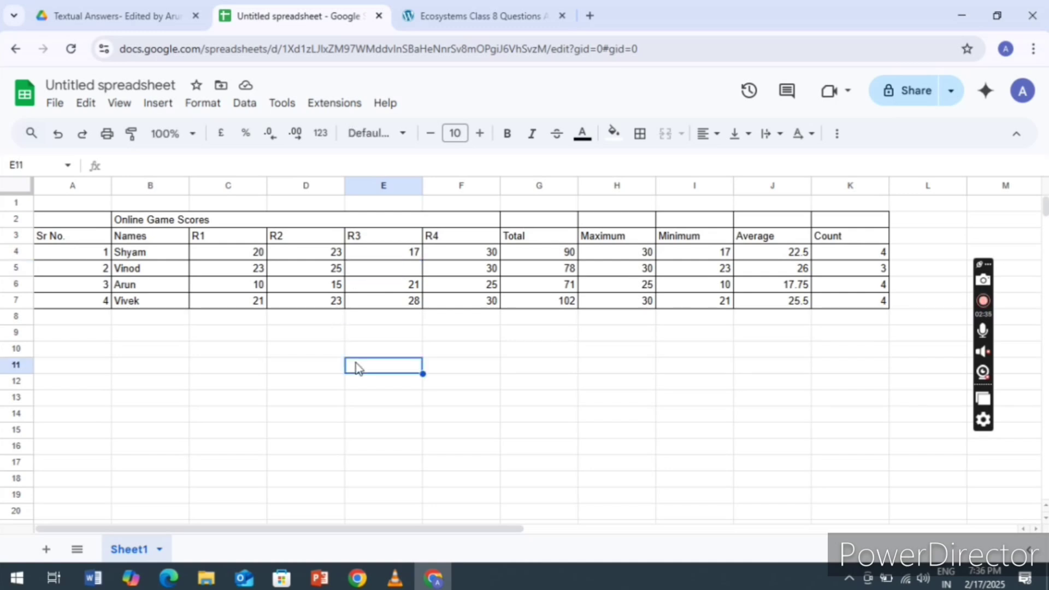
key(ctrl+z)
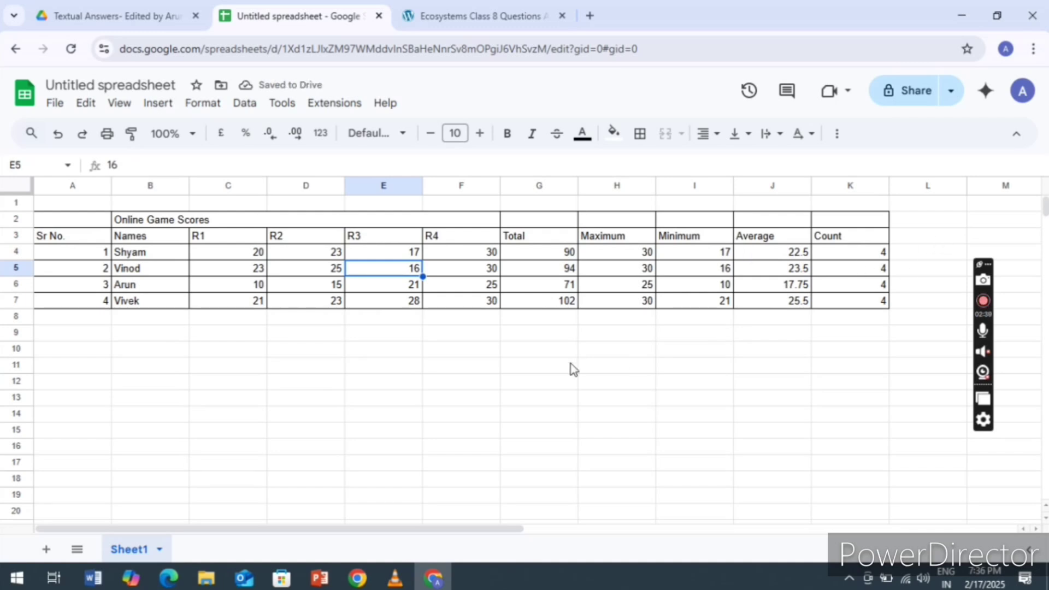
scroll(571, 370, right, 2)
scroll(572, 370, left, 2)
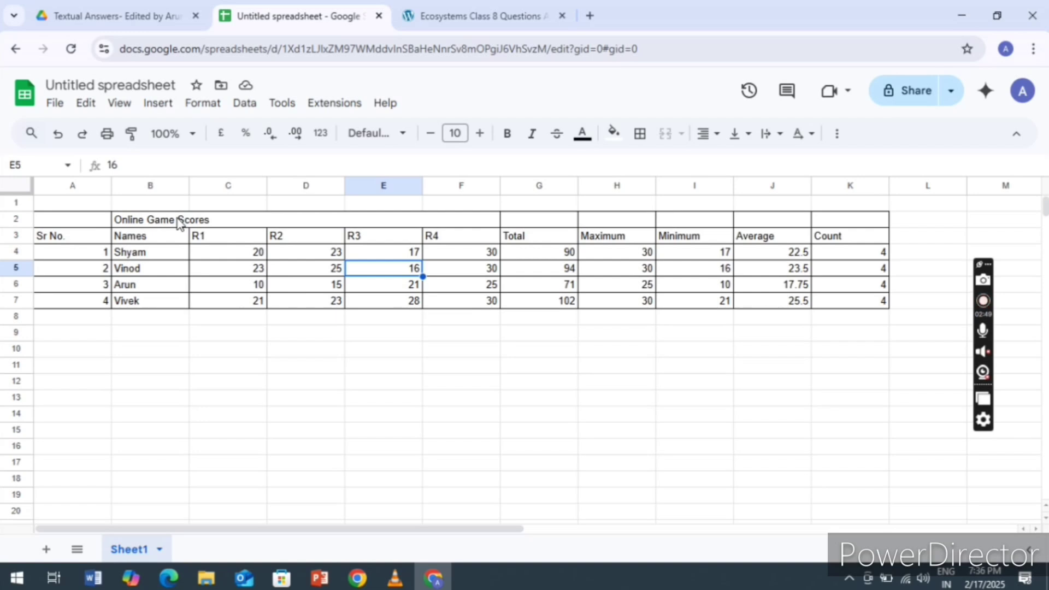
Step: Make the B2:F2 title bold and italic, with a yellow fill and green text
drag(179, 223, 492, 221)
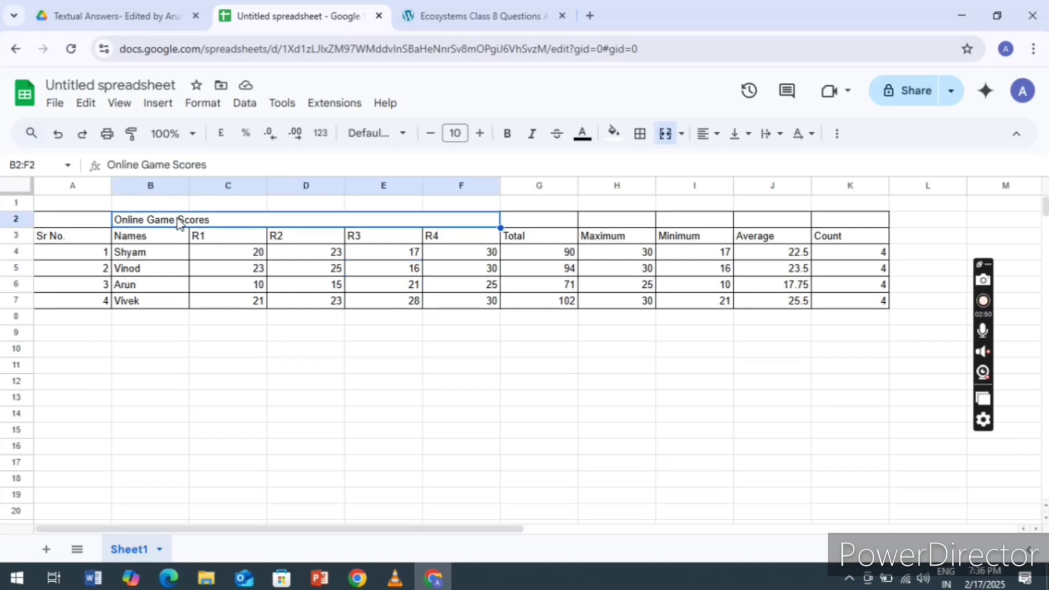
click(508, 137)
click(531, 139)
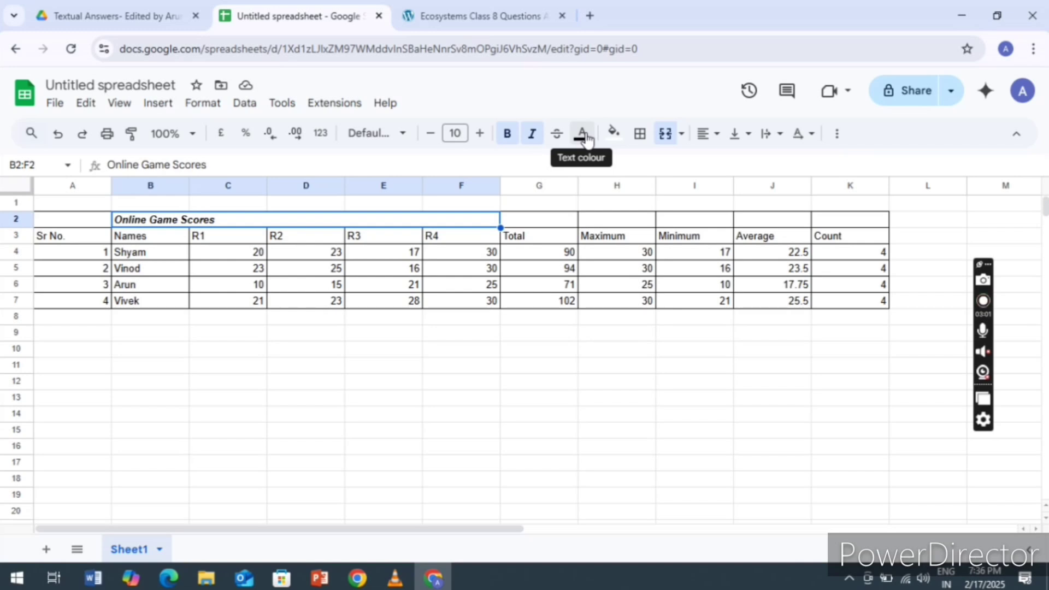
click(615, 134)
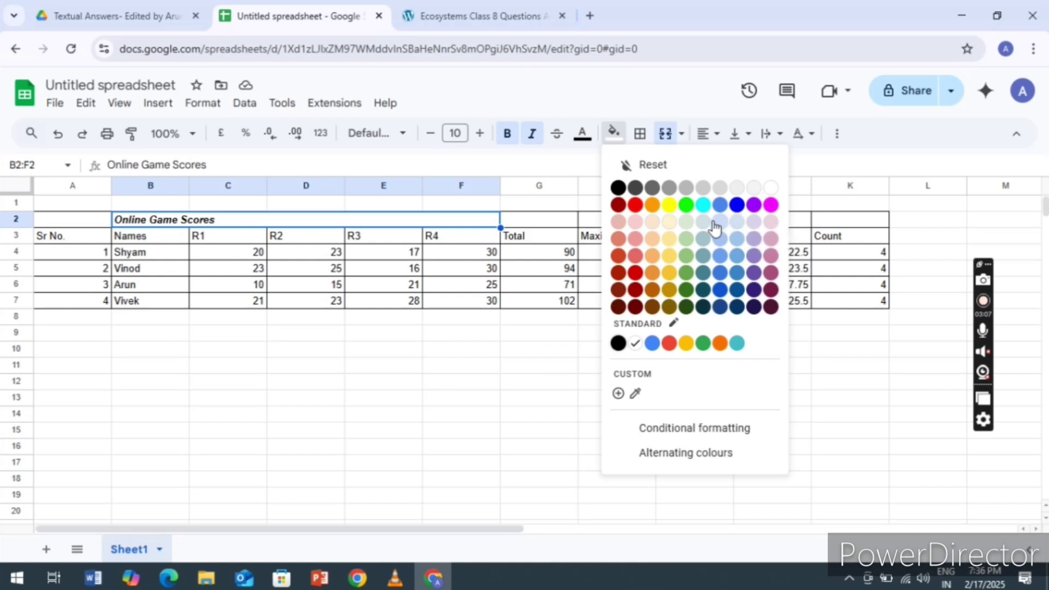
click(674, 206)
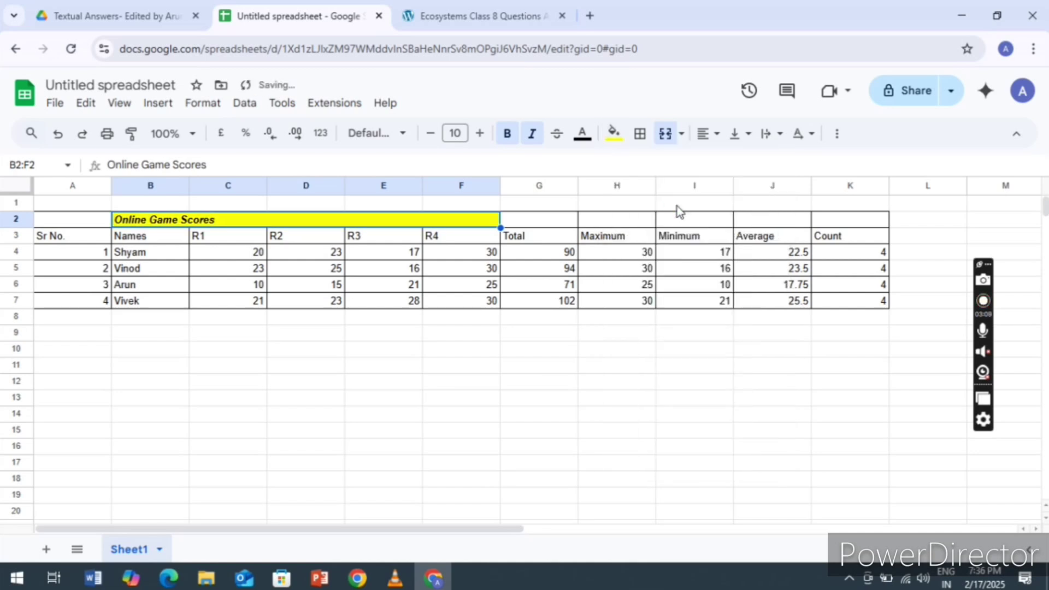
click(581, 137)
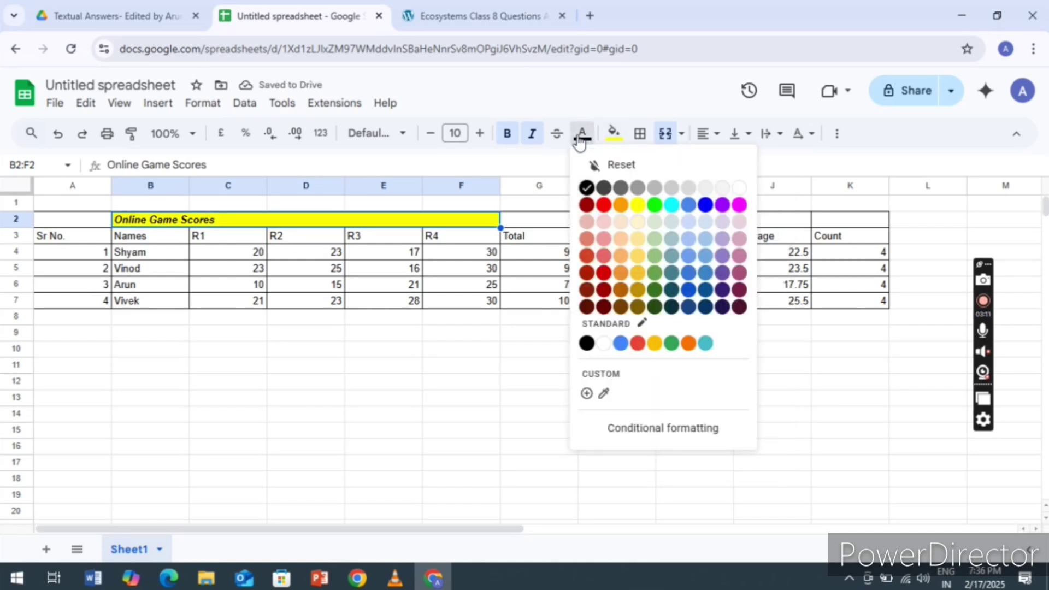
click(654, 290)
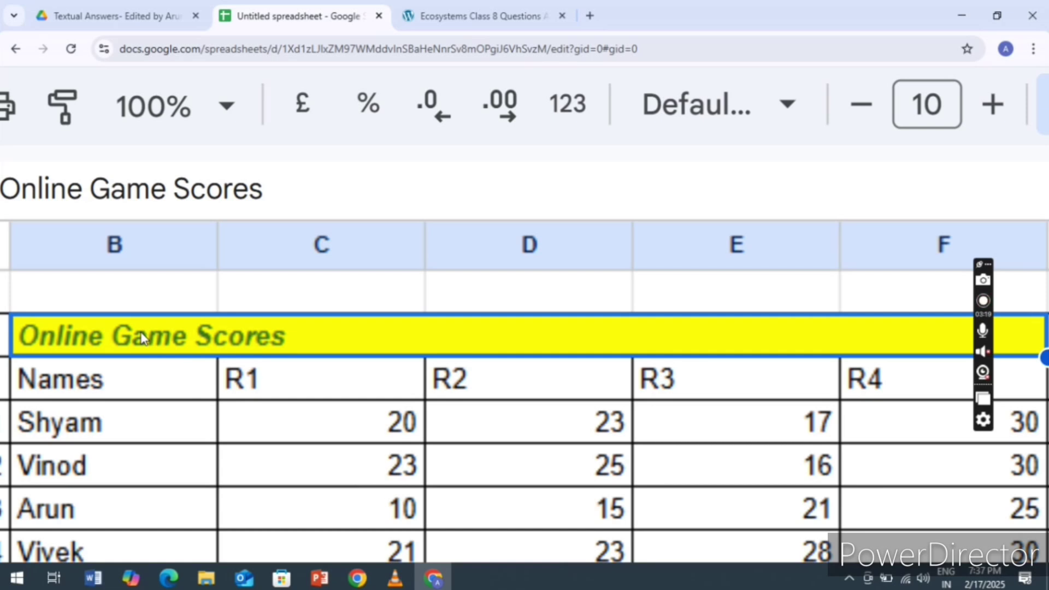
scroll(141, 332, down, 5)
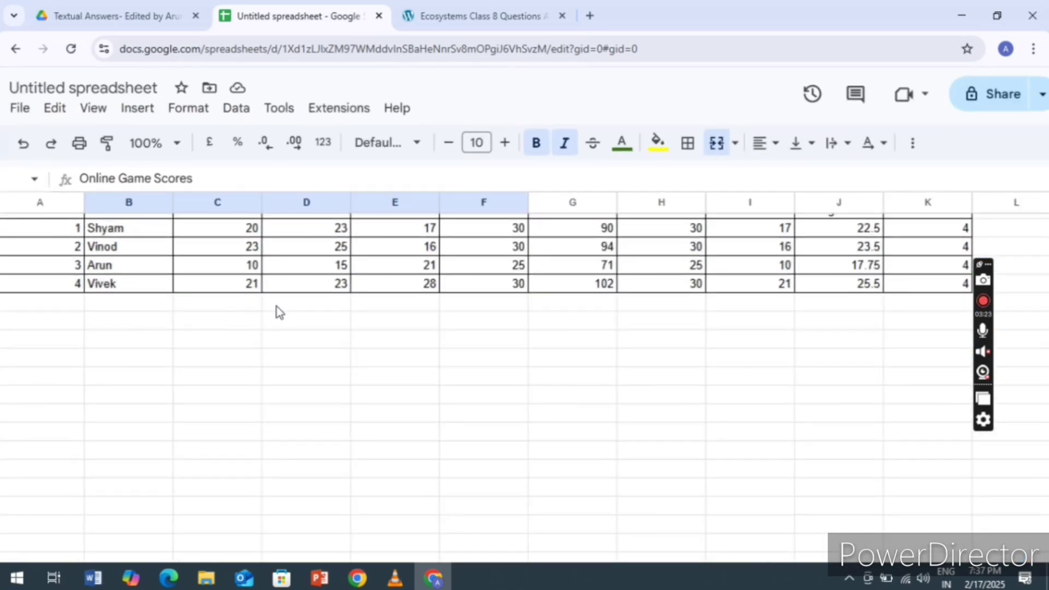
scroll(277, 307, down, 3)
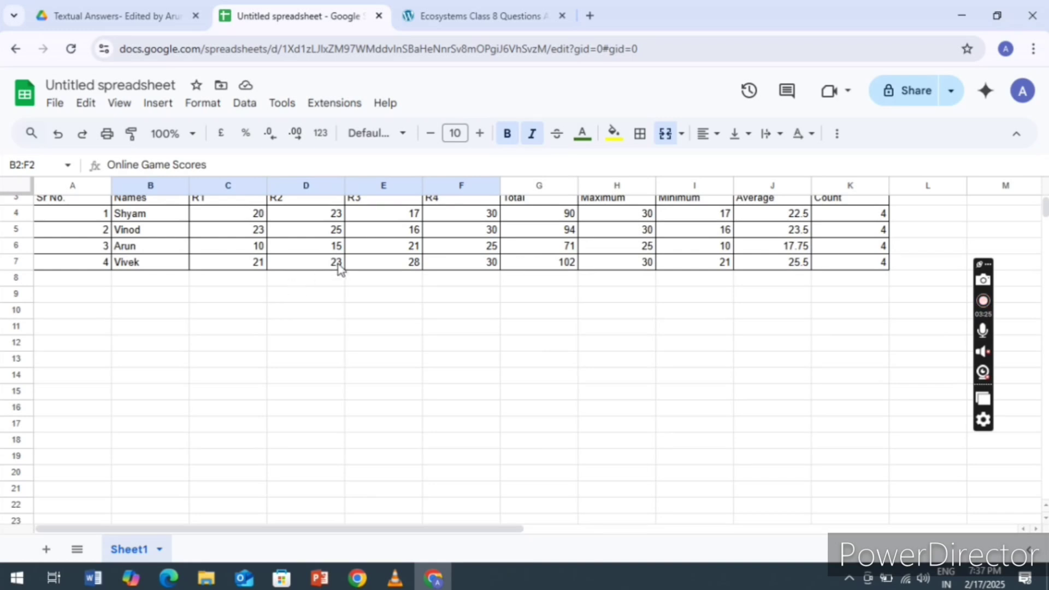
scroll(339, 268, up, 1)
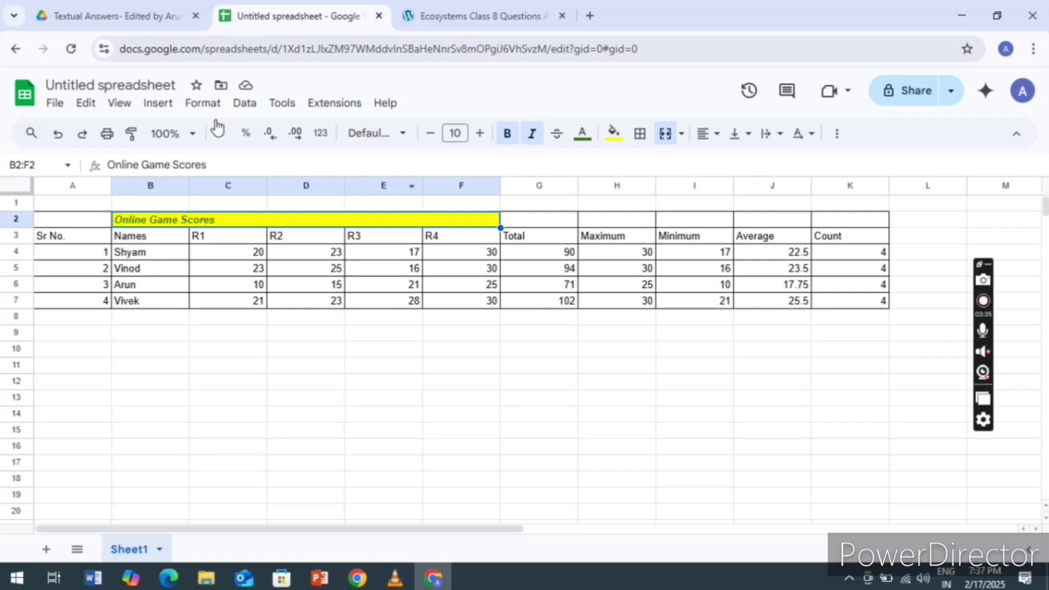
Step: Enter ARUN in cell C9 in the default font
click(242, 339)
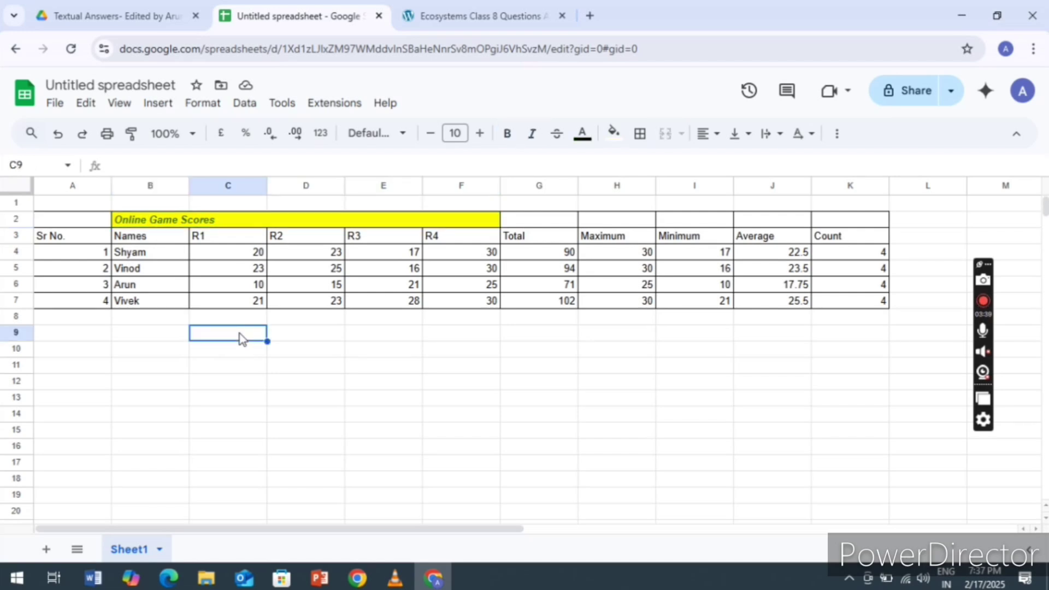
text(ARUN)
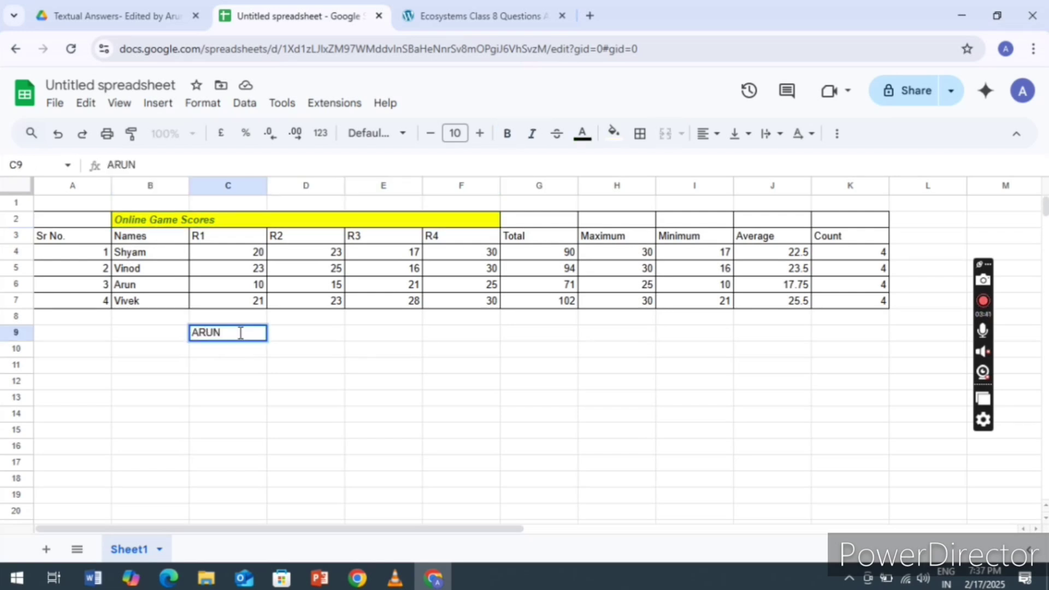
key(Return)
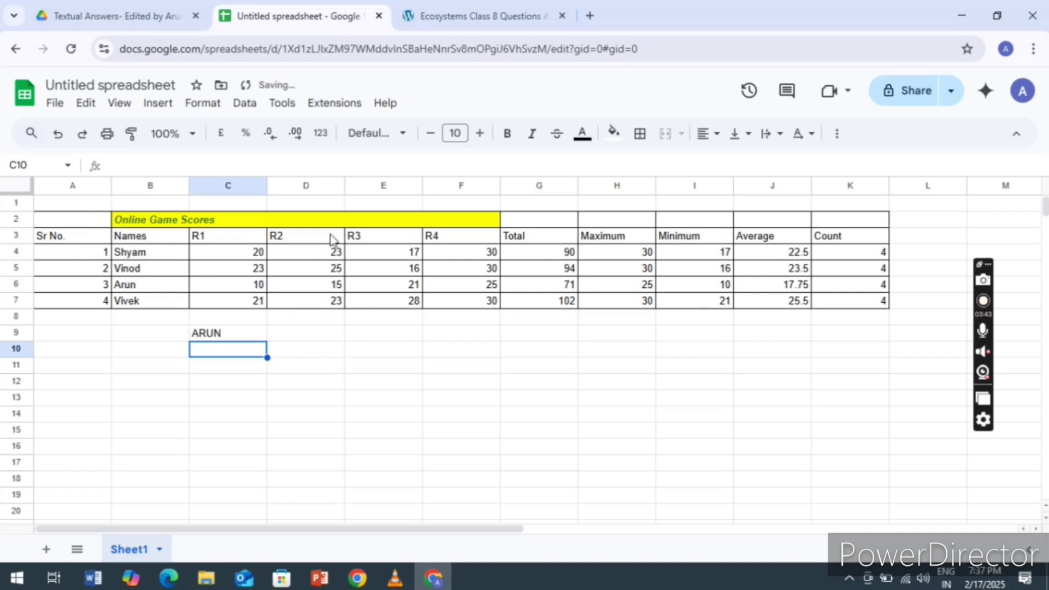
Step: Switch the font to Georgia and enter ARUN in C10
click(400, 137)
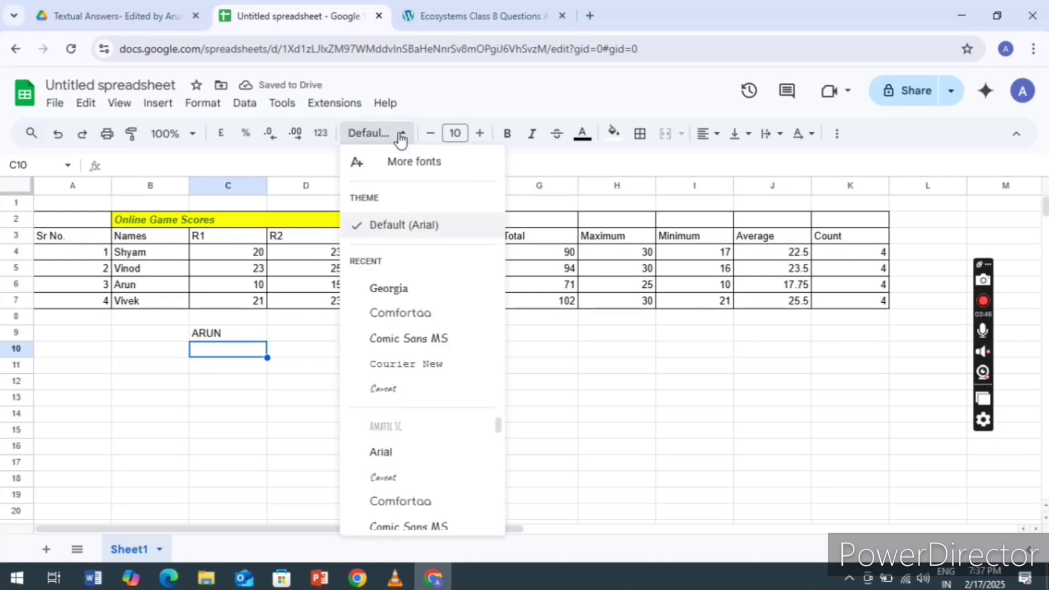
click(407, 303)
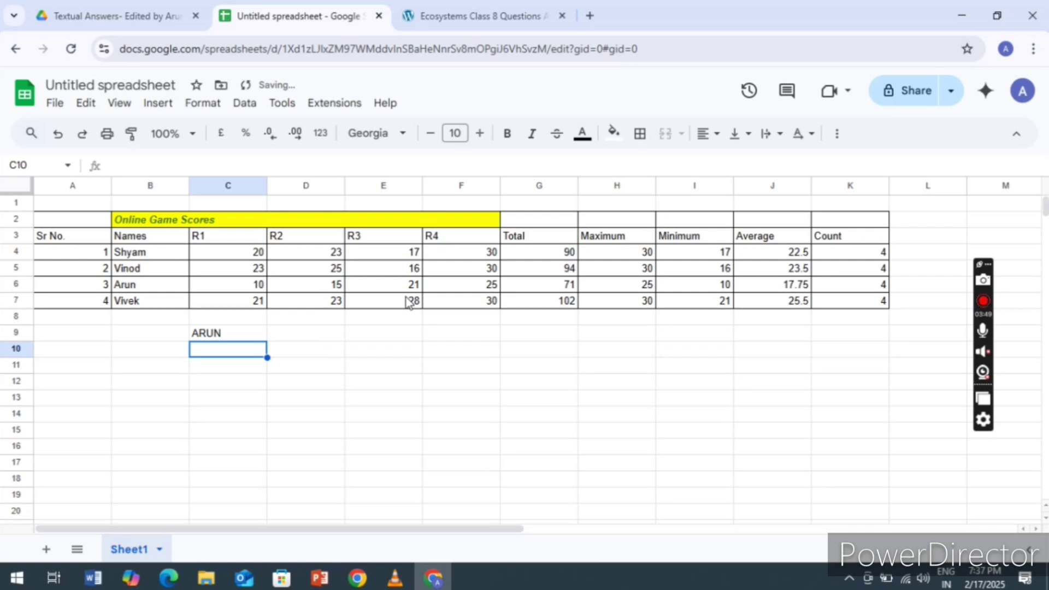
text(ARUN)
key(BackSpace)
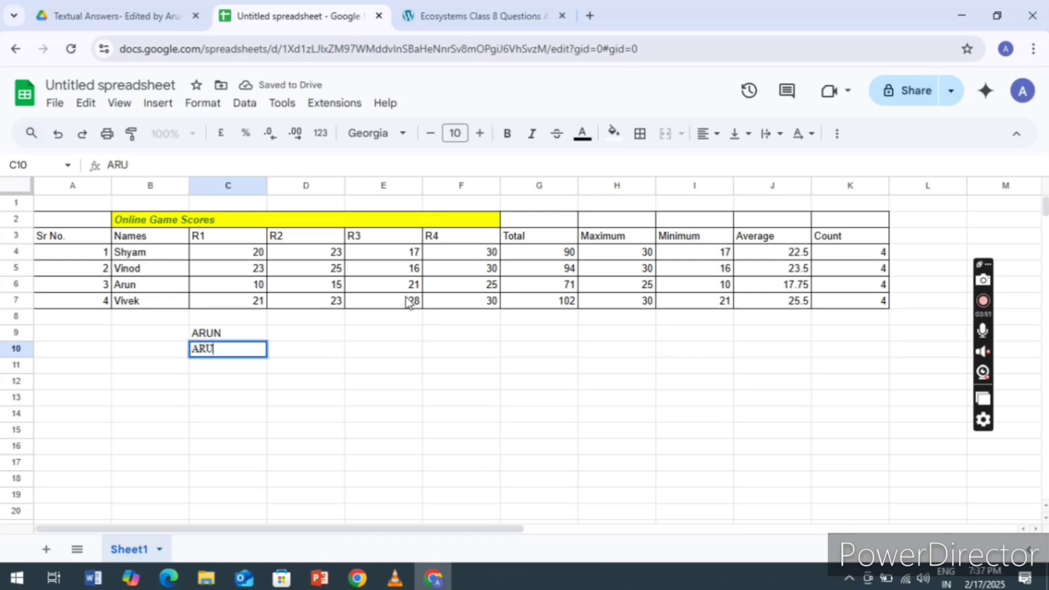
text(N)
key(Return)
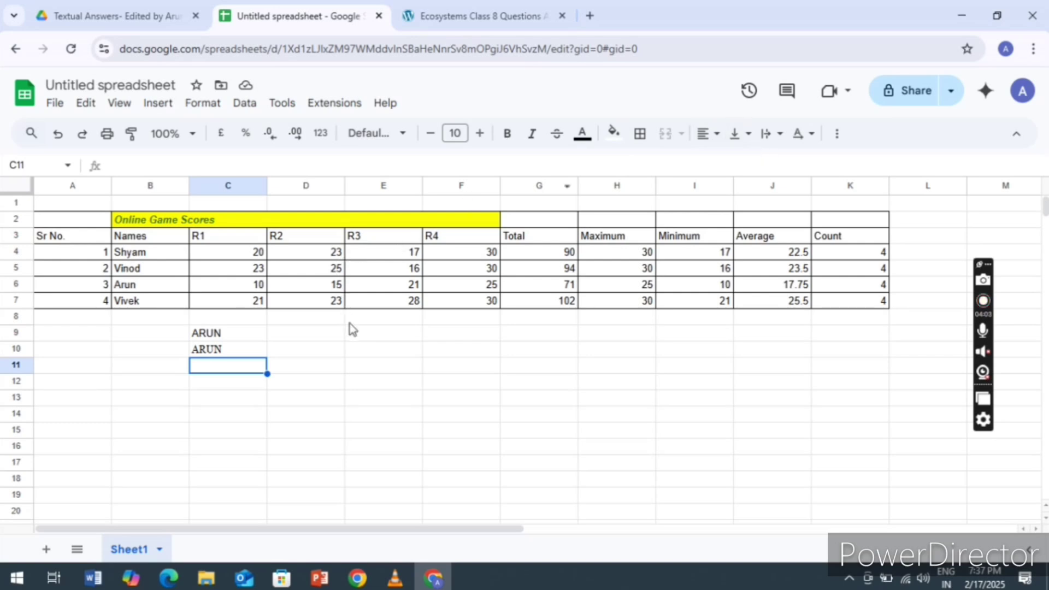
Step: Centre the merged B2:F2 'Online Game Scores' title horizontally
click(253, 224)
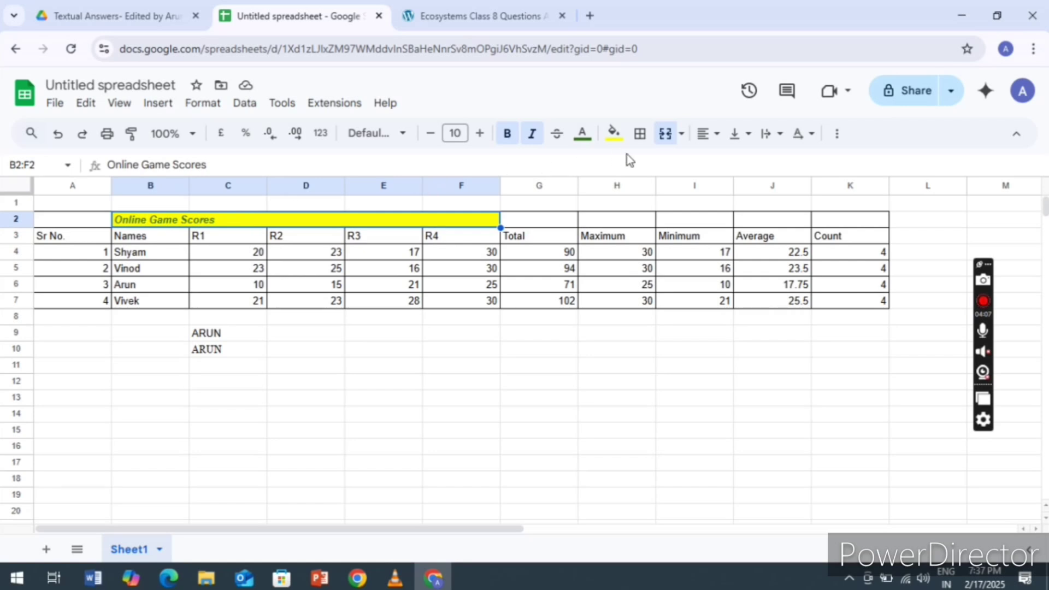
click(714, 136)
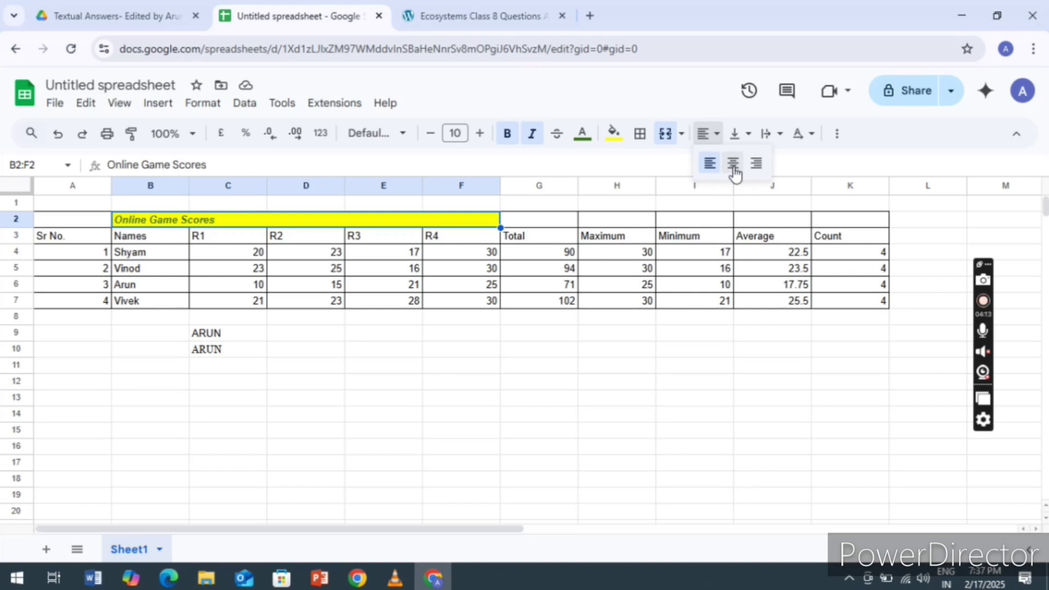
click(732, 164)
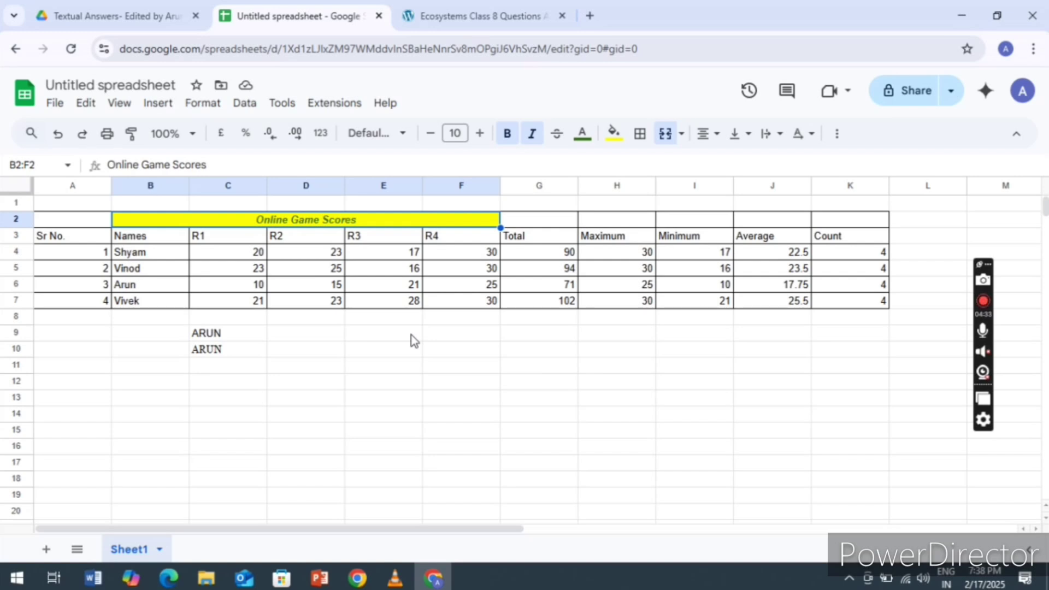
click(71, 84)
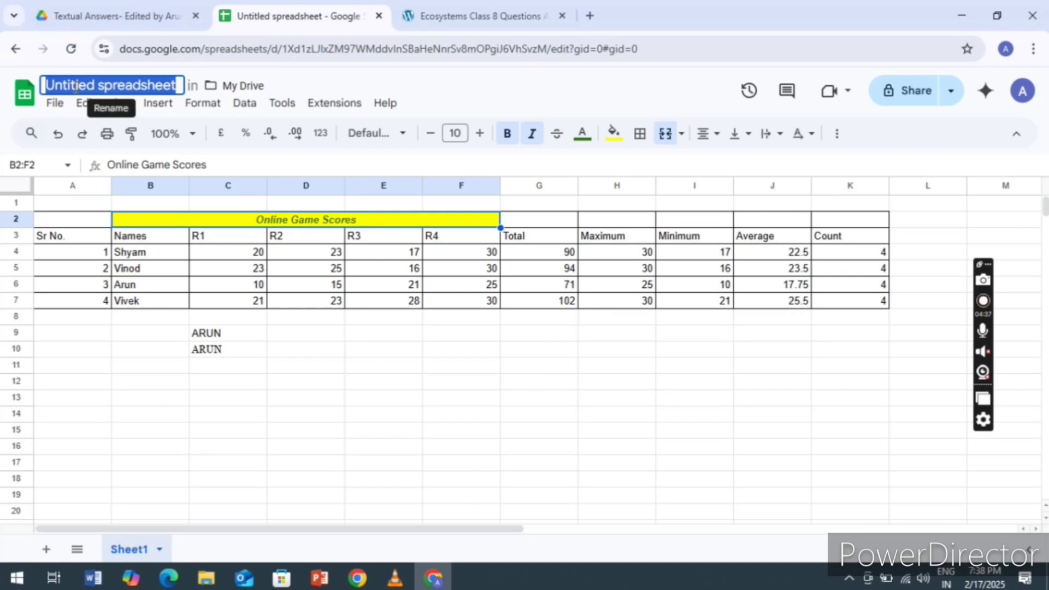
Step: Type the new spreadsheet title, beginning with 'O'
text(O)
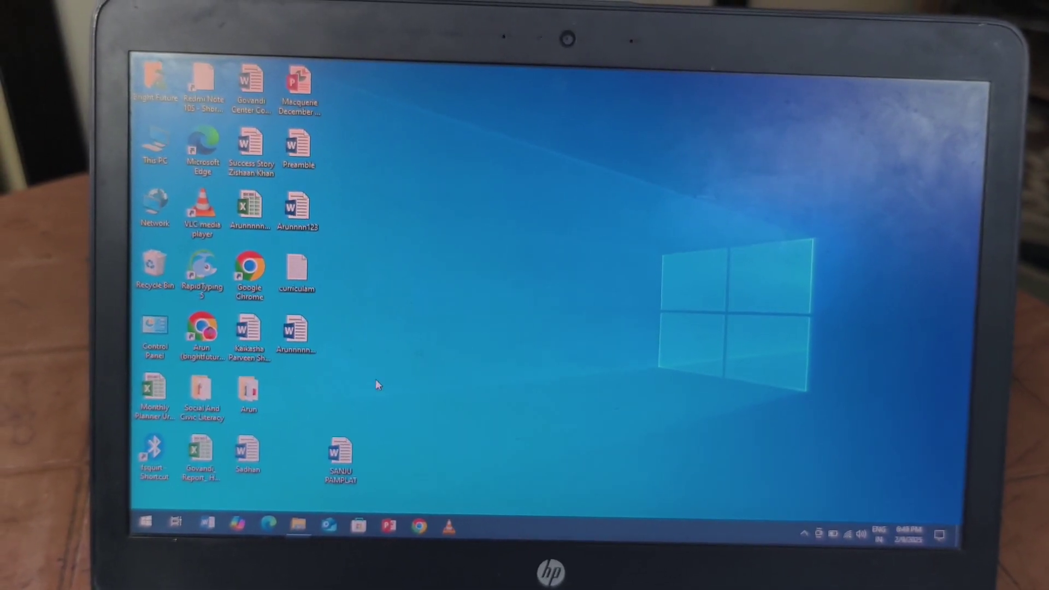
Step: Launch Microsoft Word from its taskbar icon
click(211, 524)
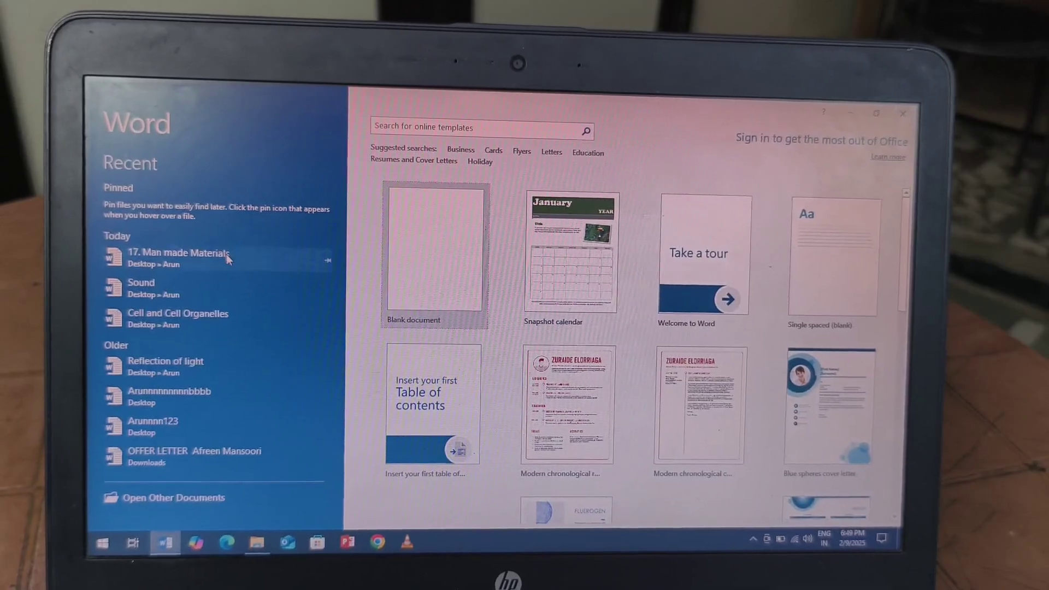
Step: Open '17. Man made Materials' from Recent and scroll through its exercise answers
click(224, 258)
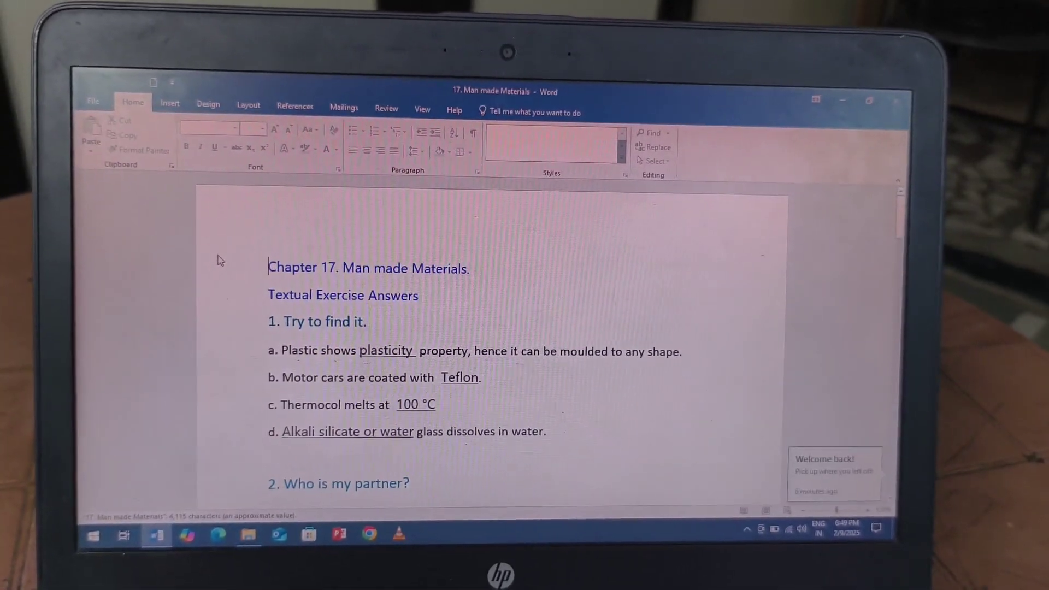
scroll(283, 387, down, 15)
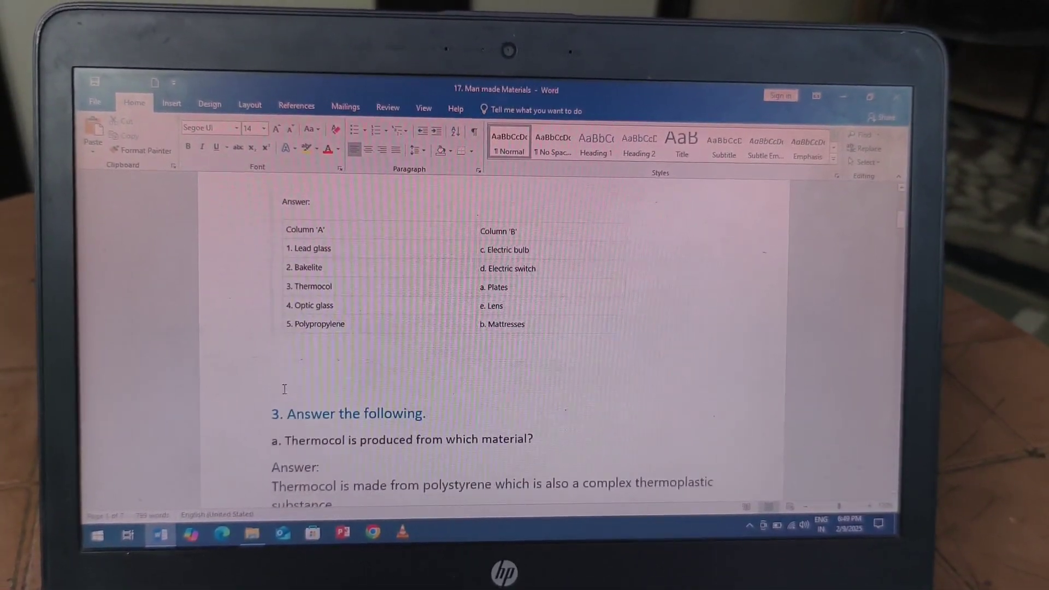
scroll(287, 391, down, 3)
scroll(287, 391, up, 3)
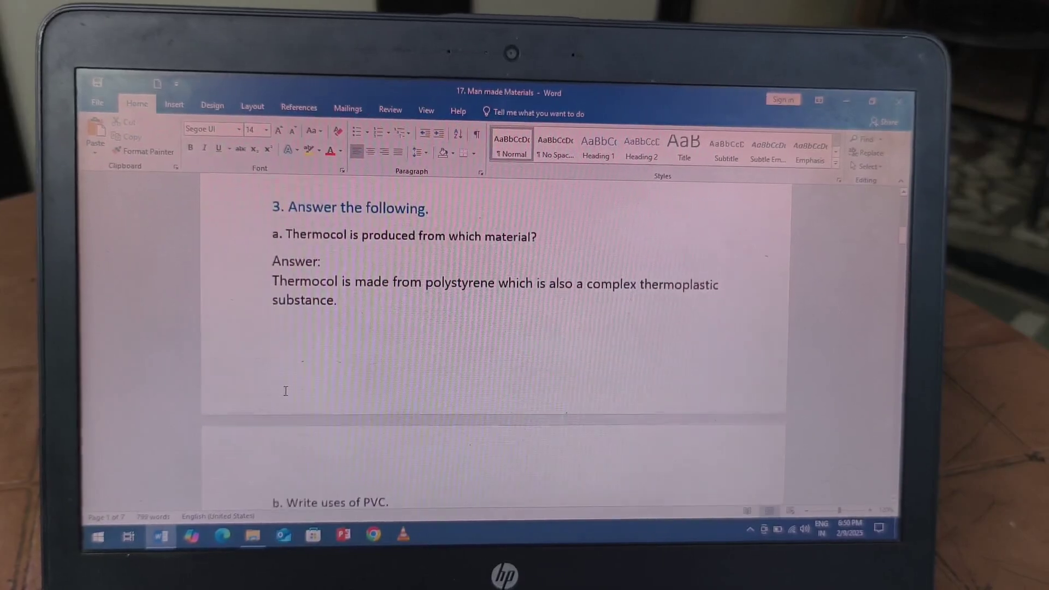
click(305, 301)
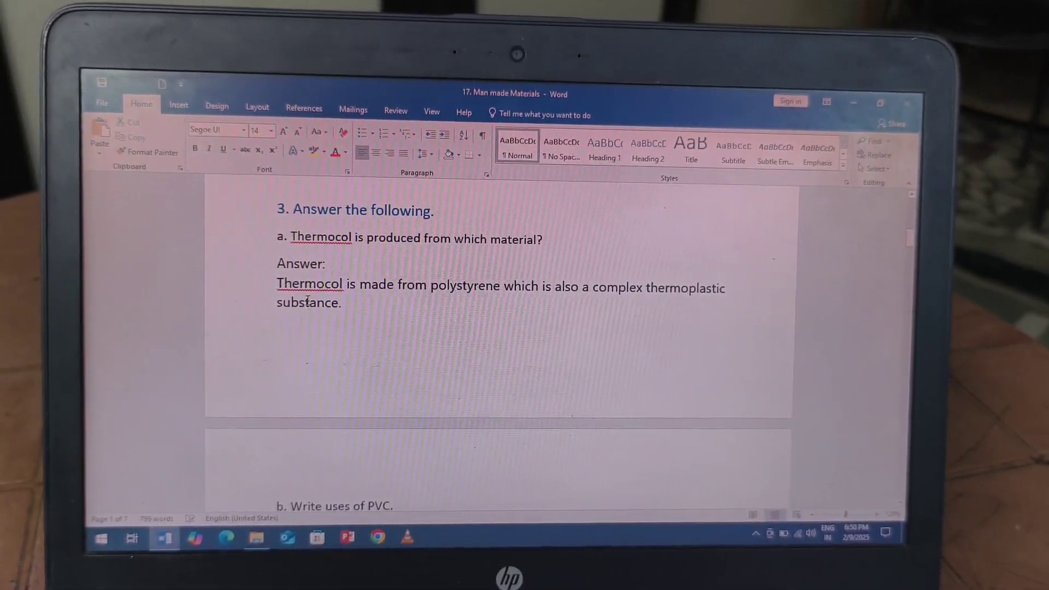
scroll(308, 300, up, 3)
scroll(313, 298, up, 2)
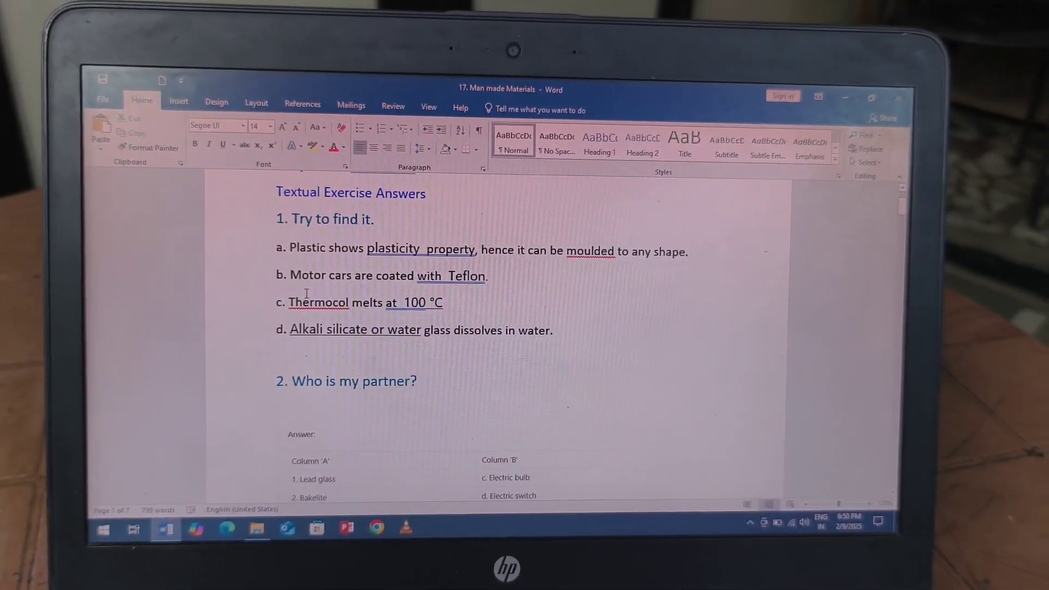
scroll(300, 294, down, 7)
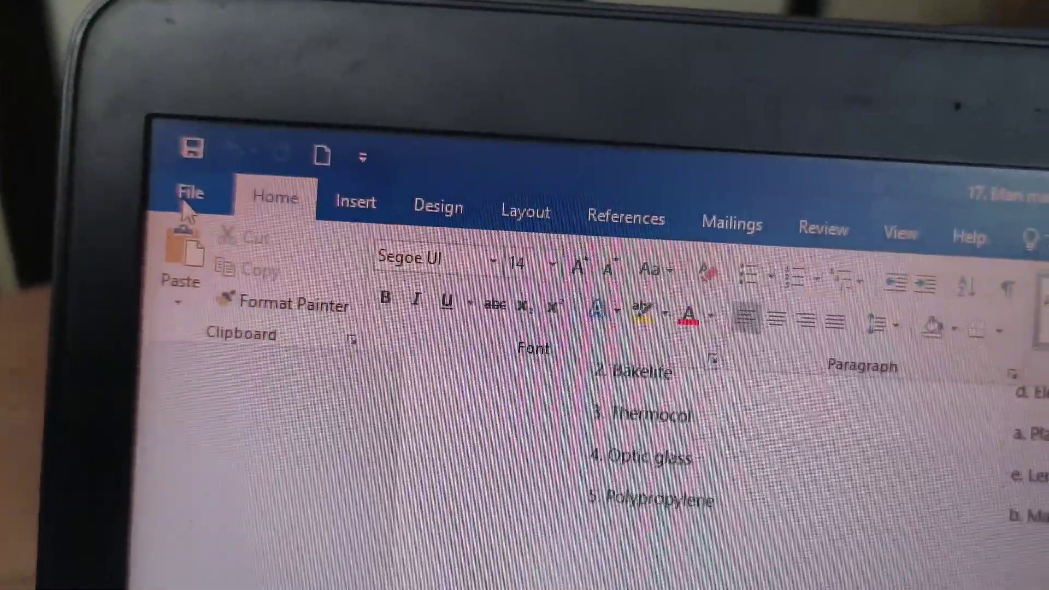
Step: Export the document as PDF '17. Man made Materials' to the Arun folder, replacing the old copy
click(186, 198)
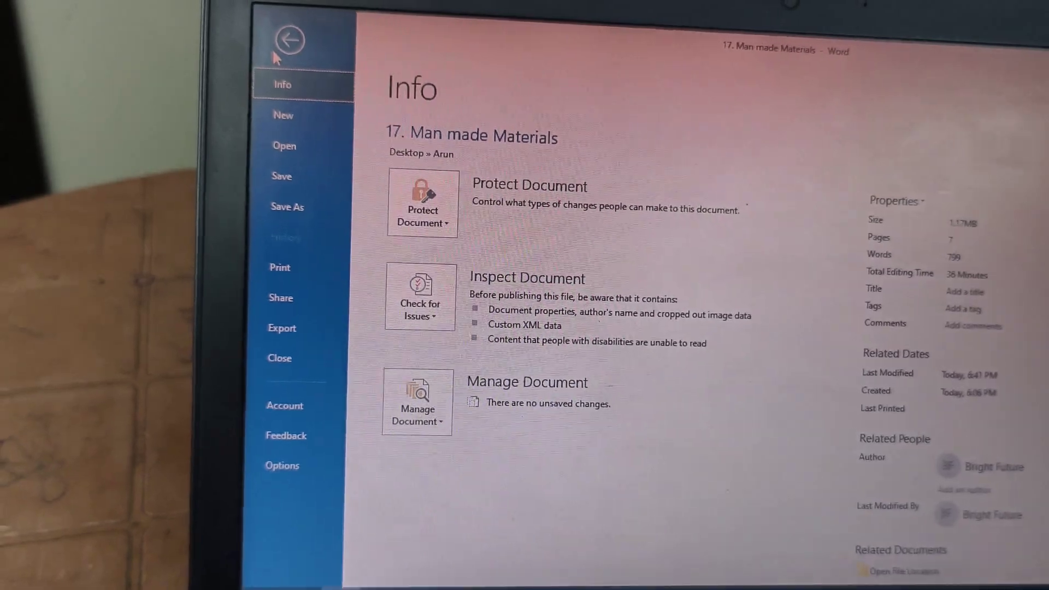
click(266, 318)
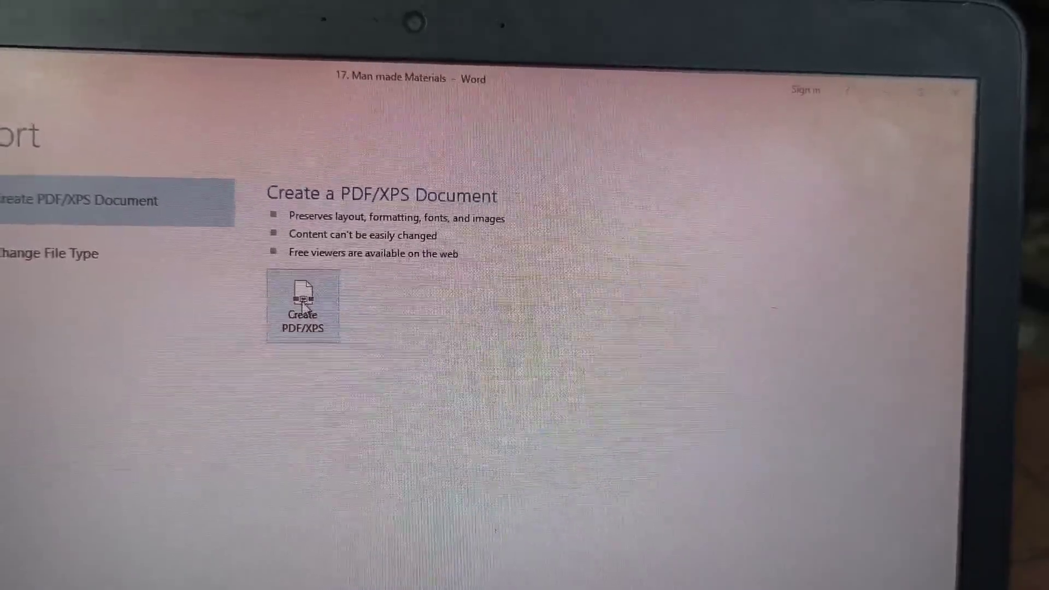
click(303, 306)
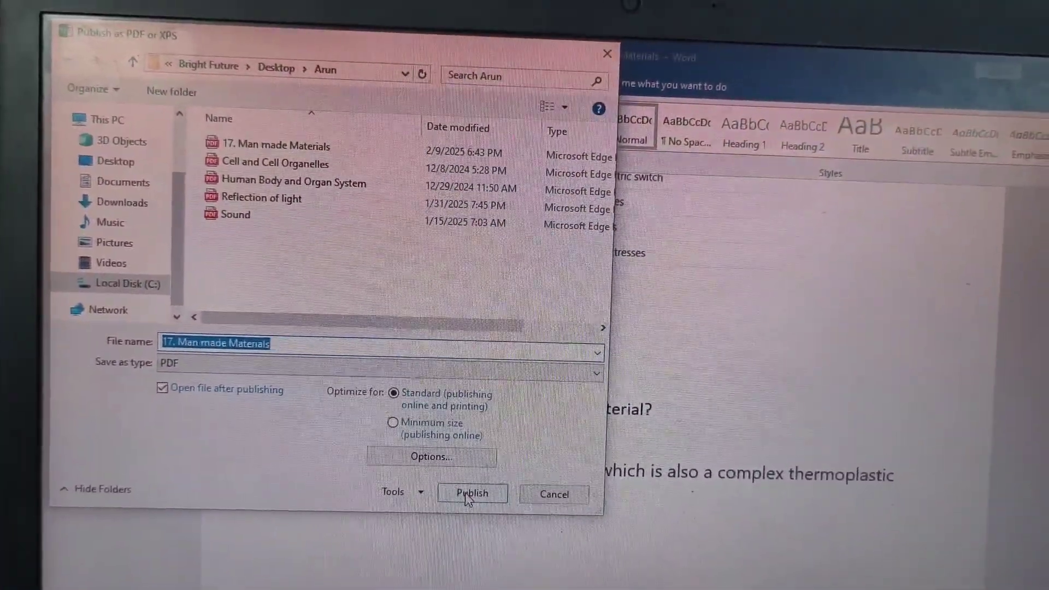
click(465, 494)
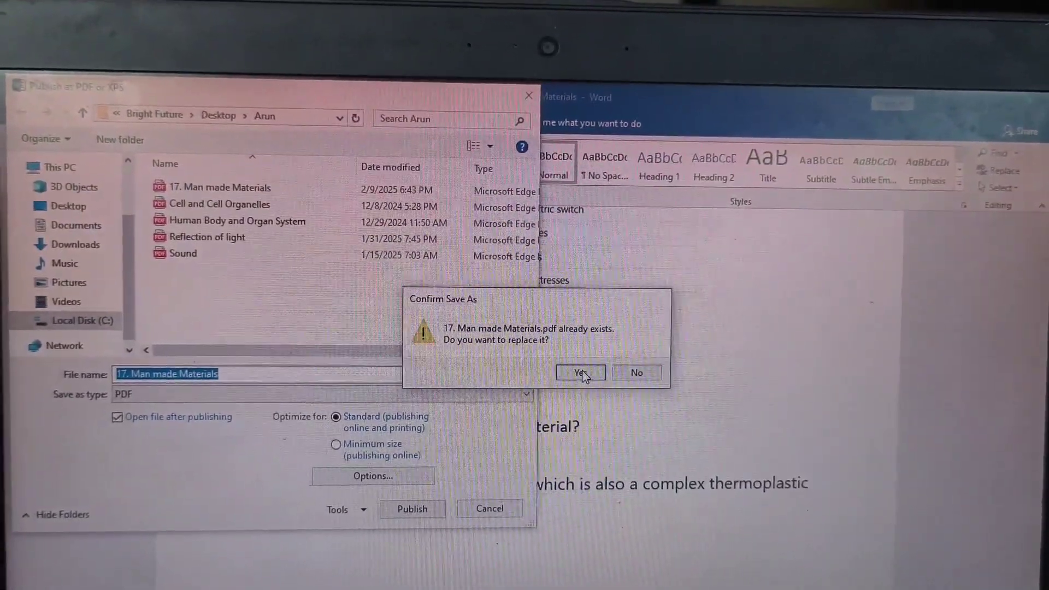
click(580, 373)
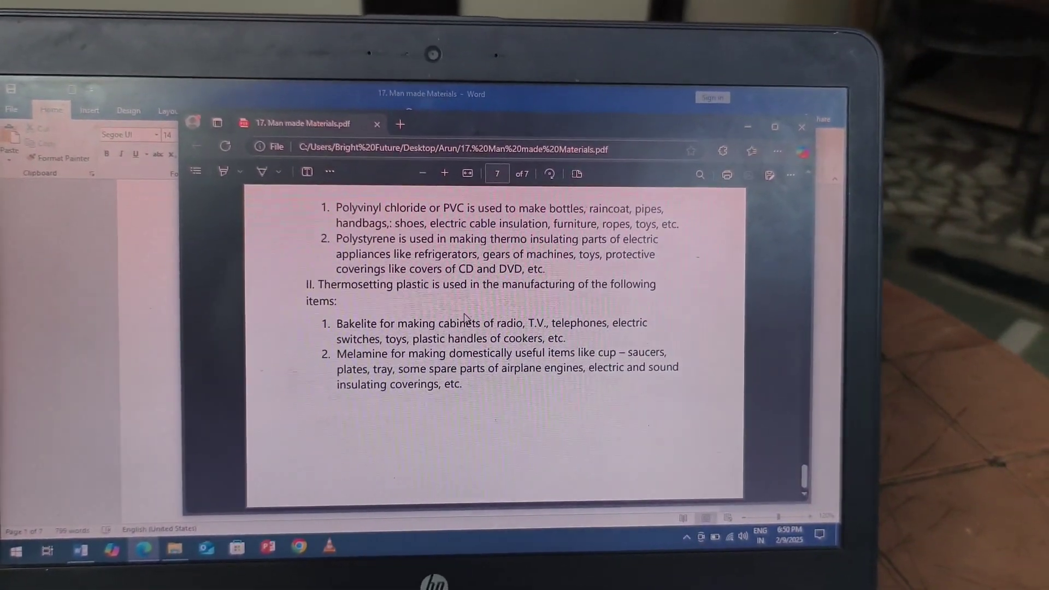
scroll(464, 316, up, 15)
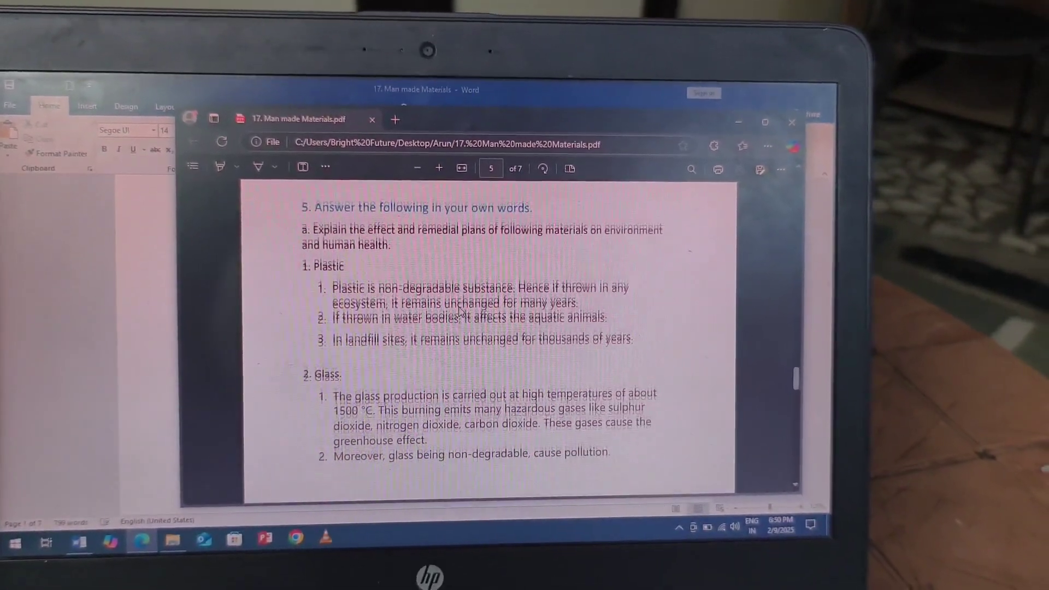
scroll(460, 312, up, 10)
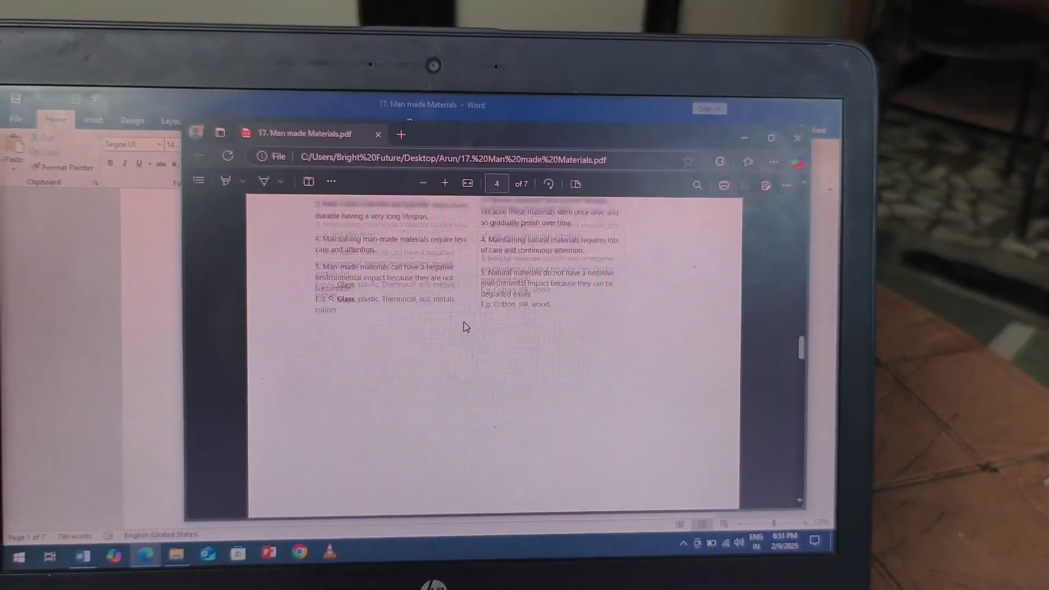
scroll(466, 326, up, 12)
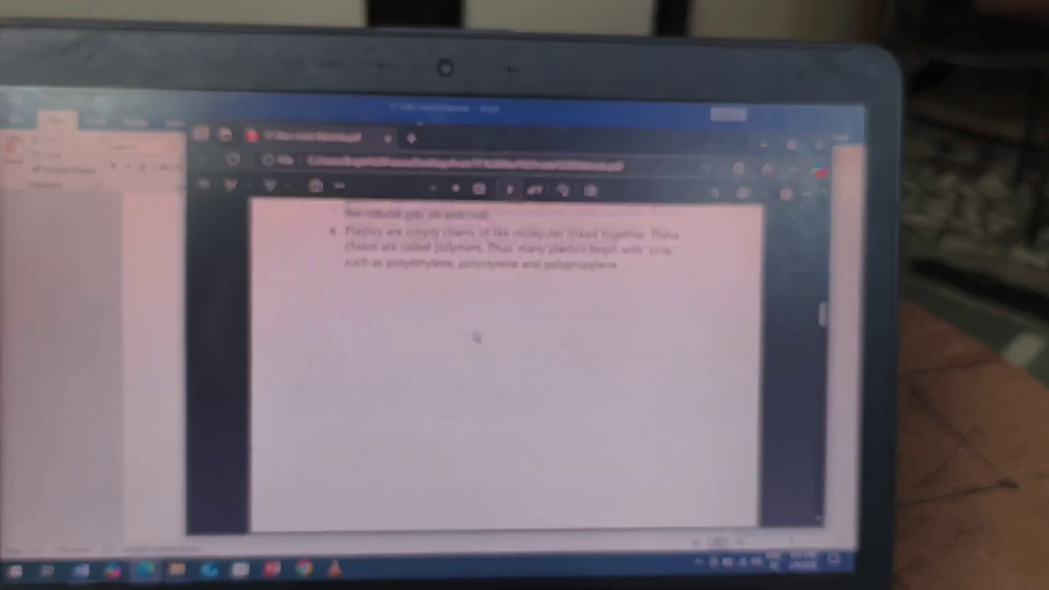
scroll(475, 336, up, 15)
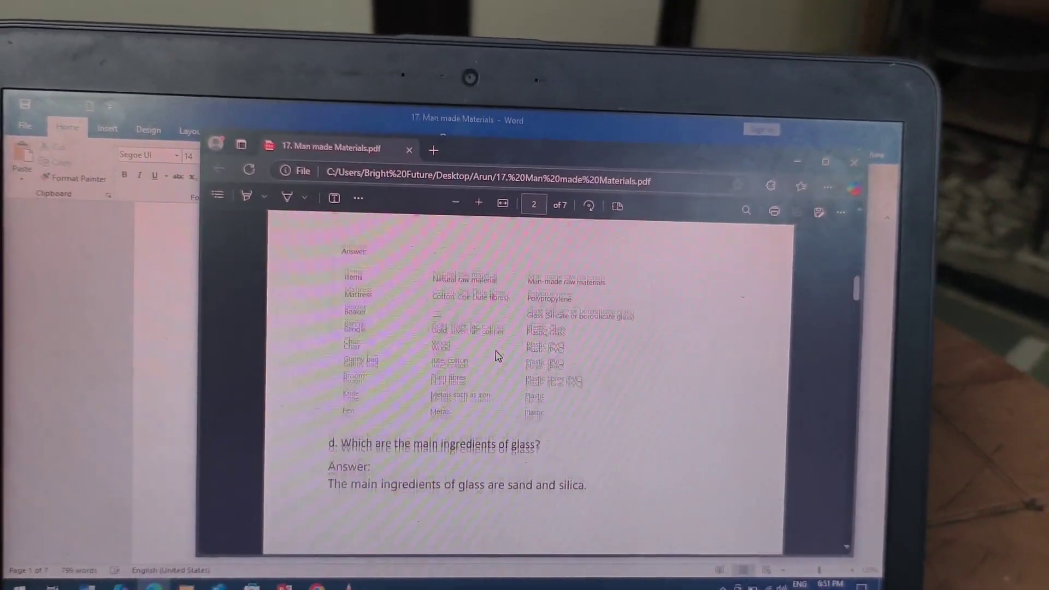
scroll(494, 352, up, 15)
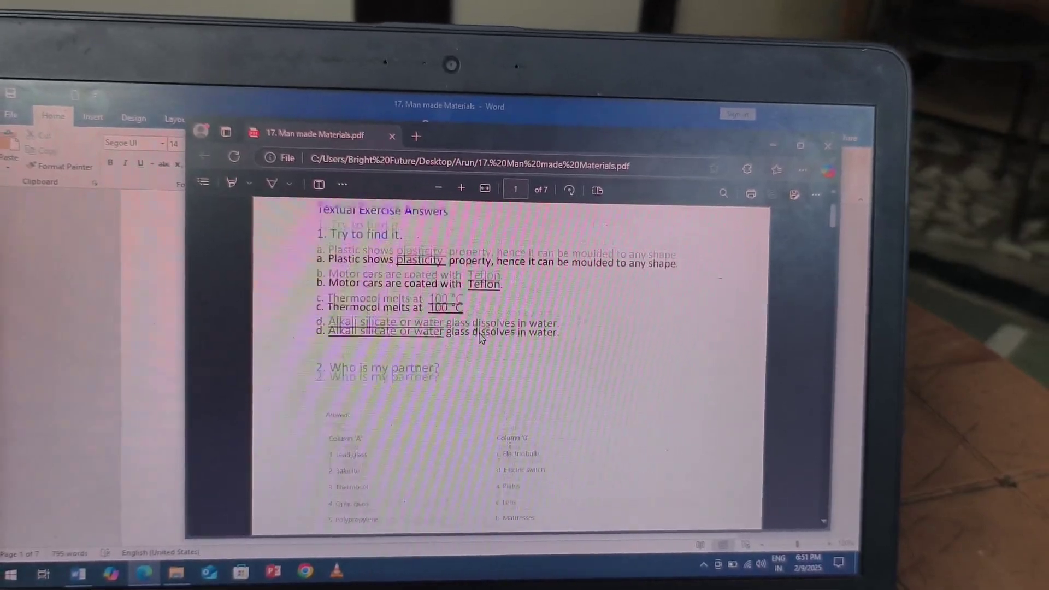
scroll(480, 337, up, 2)
scroll(471, 339, up, 3)
scroll(469, 340, down, 3)
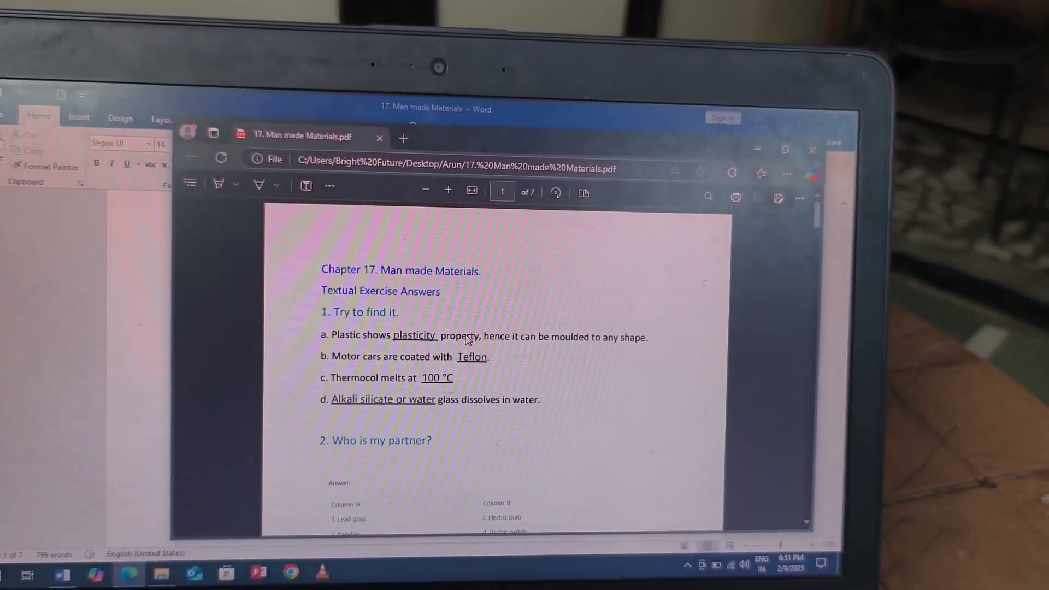
scroll(467, 340, down, 20)
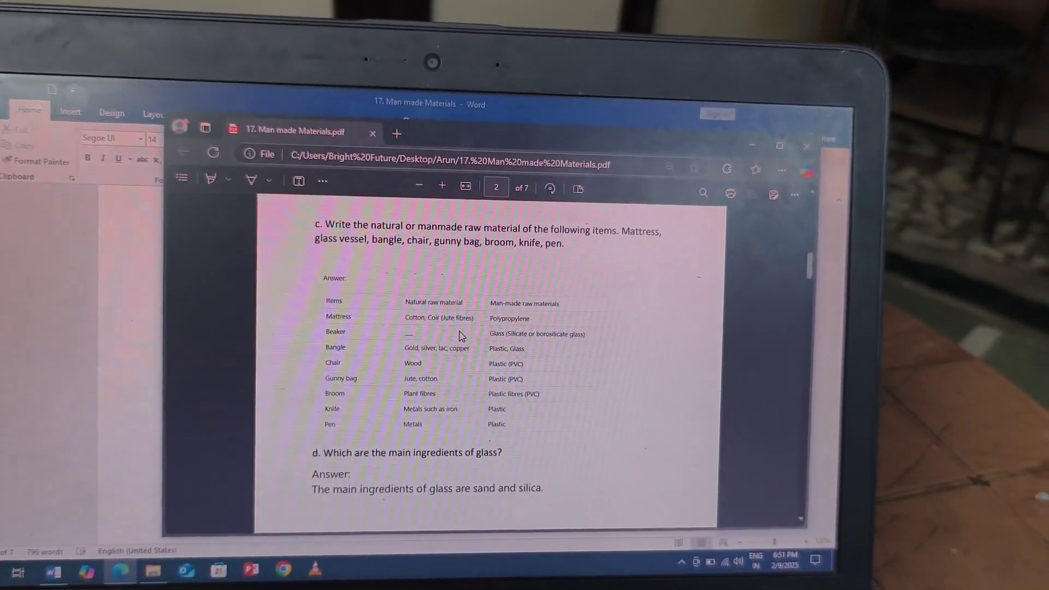
scroll(460, 334, down, 4)
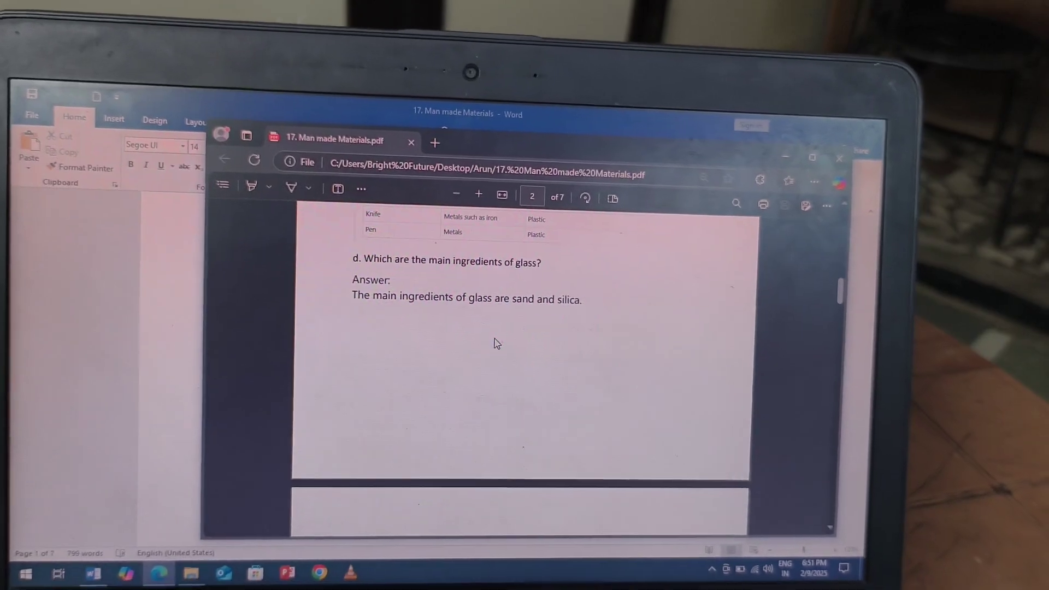